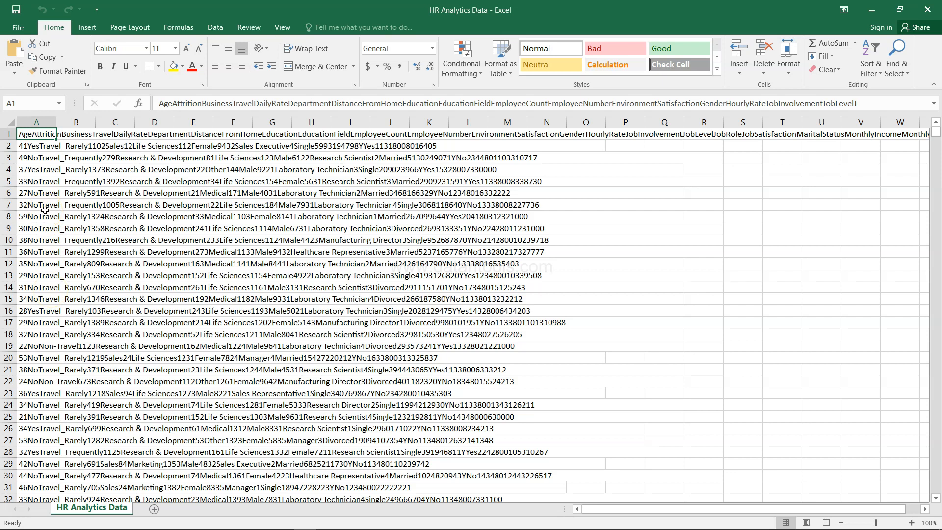
# Switch to Tableau and connect to the HR Analytics Data text file.
pyautogui.hotkey('alt', 'Tab')
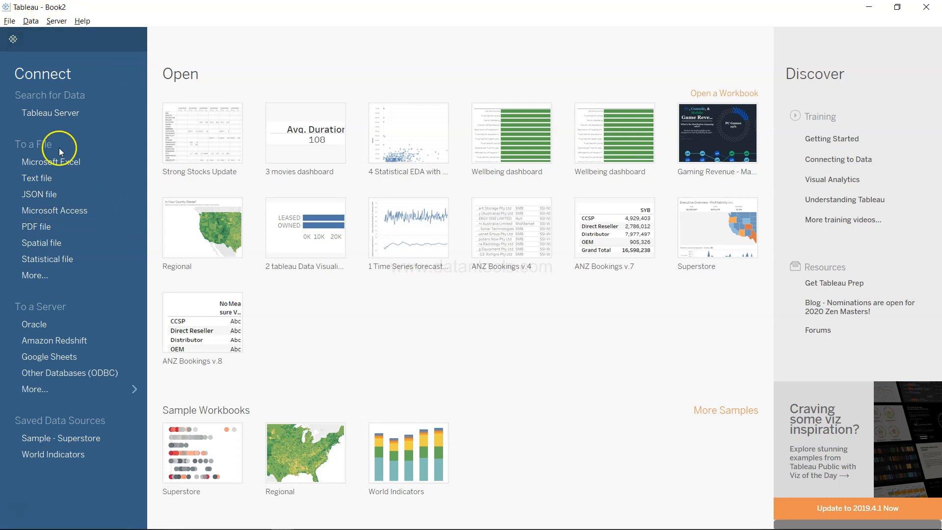
pyautogui.click(57, 181)
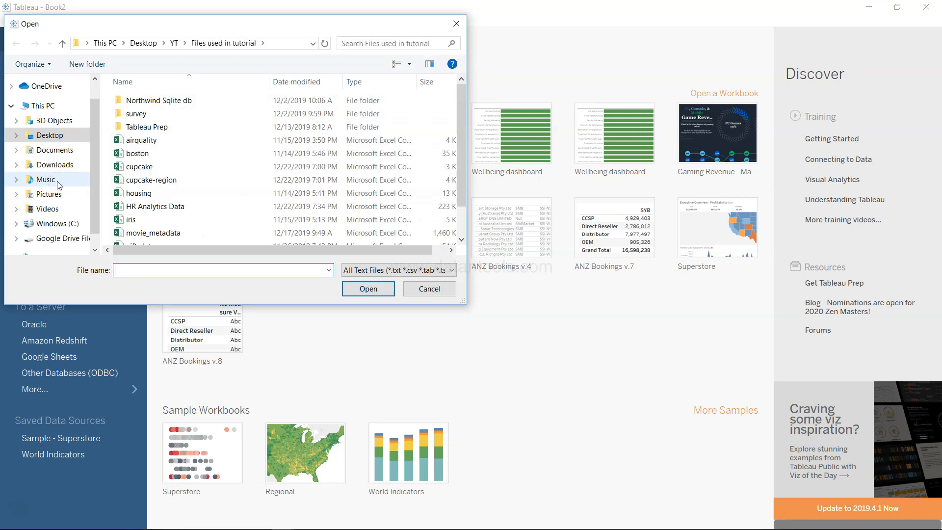
pyautogui.doubleClick(186, 207)
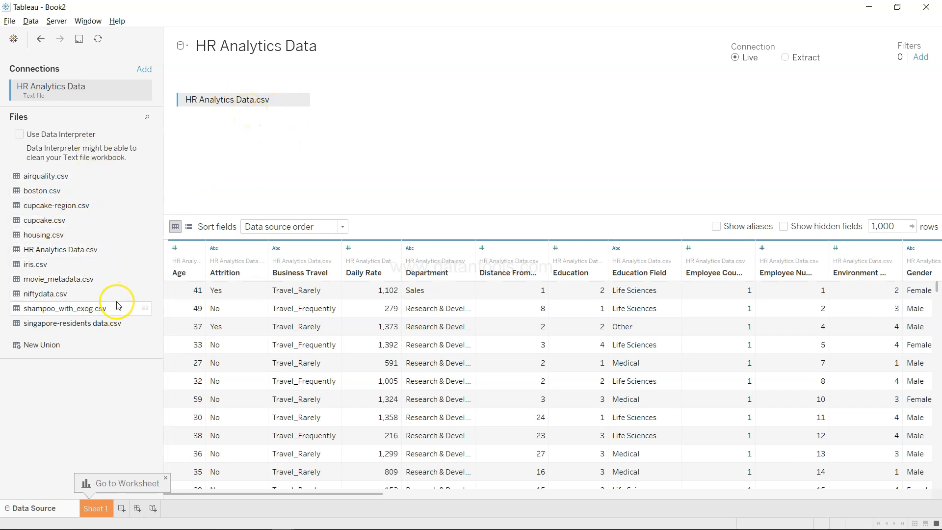
# Examine the fields and rows in the HR Analytics Data preview, from Age to Years With Curr Manager.
pyautogui.moveTo(118, 305); pyautogui.dragTo(494, 369)
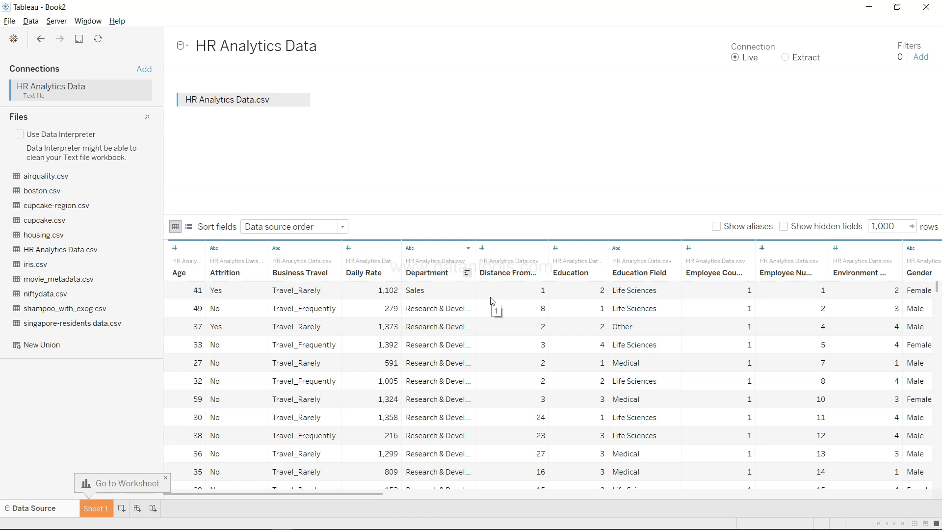
pyautogui.hscroll(10, 492, 300)
pyautogui.hscroll(12, 492, 301)
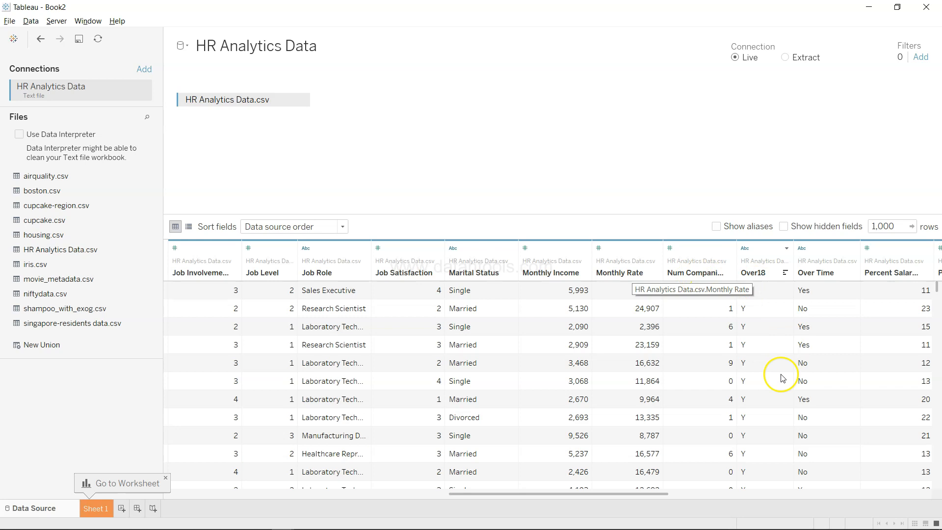
pyautogui.hscroll(10, 782, 377)
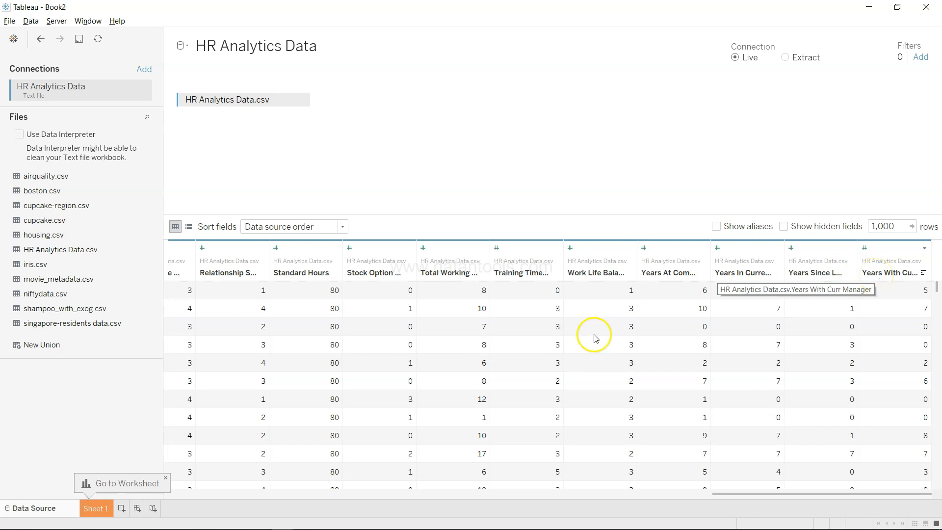
pyautogui.hscroll(-3, 512, 375)
pyautogui.hscroll(-5, 512, 375)
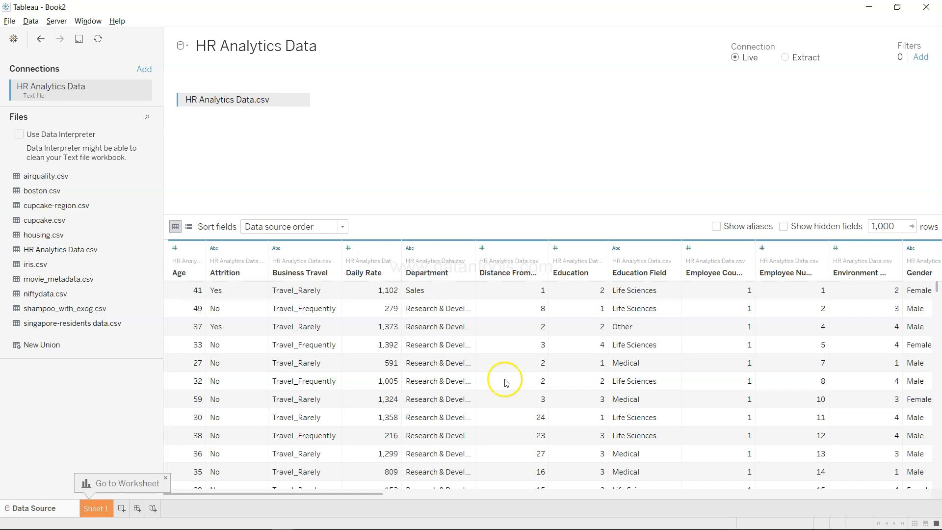
# Add a second worksheet and open Sheet 1.
pyautogui.click(125, 511)
pyautogui.click(113, 511)
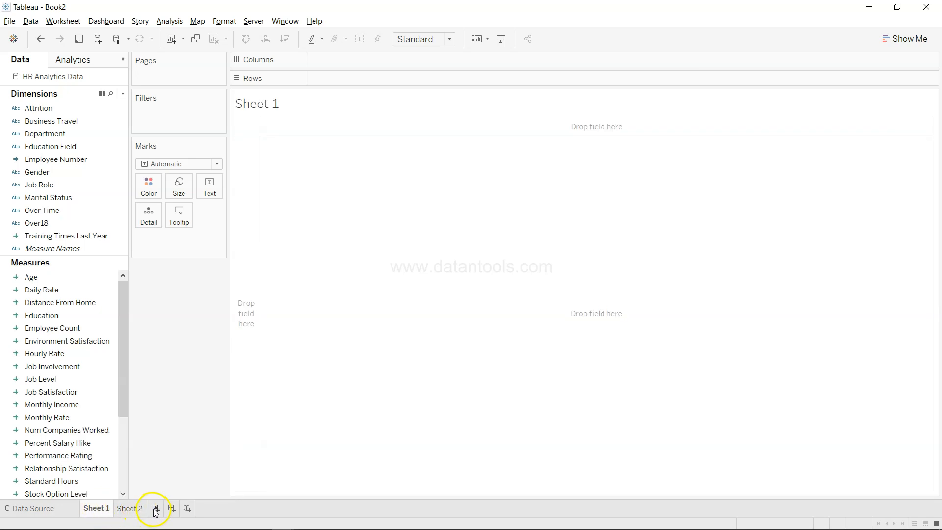
pyautogui.click(97, 508)
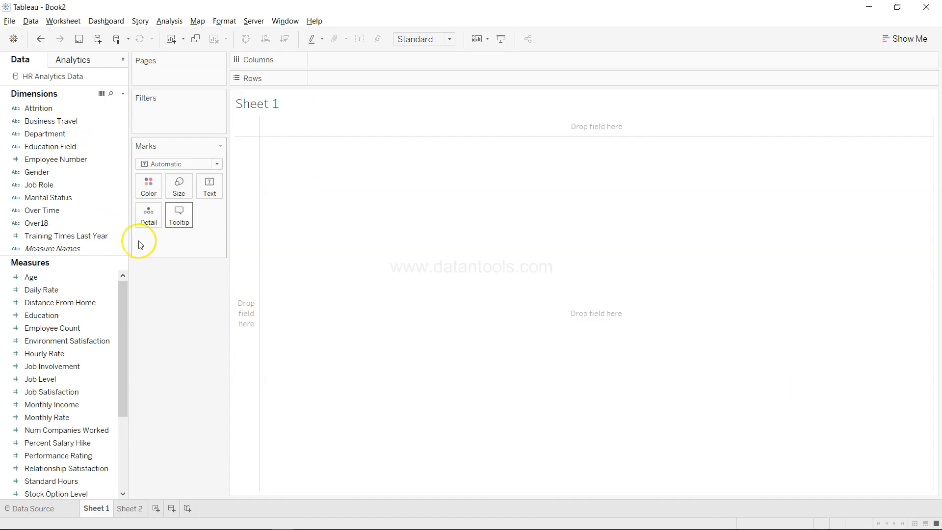
# Check the first KPI on the Google Slides dashboard outline and return to the Tableau worksheet.
pyautogui.click(84, 201)
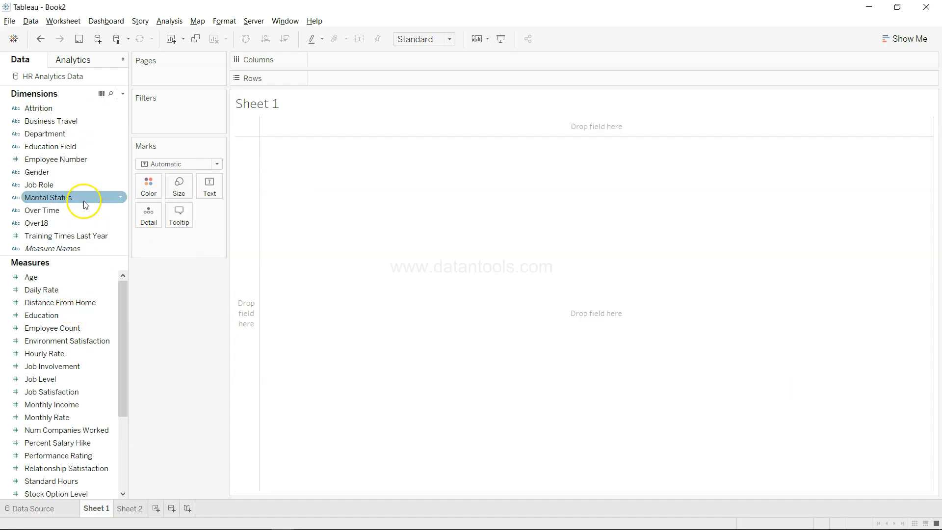
pyautogui.click(58, 107)
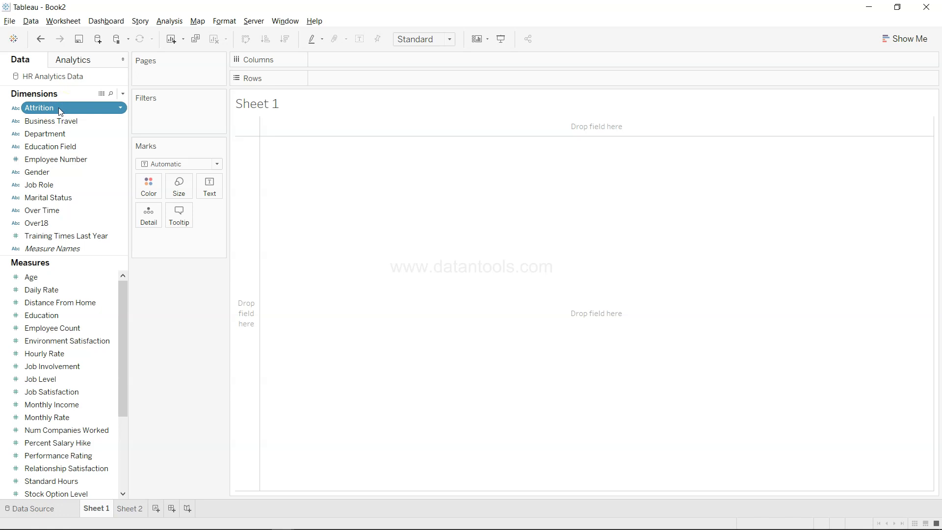
pyautogui.hotkey('alt', 'Tab')
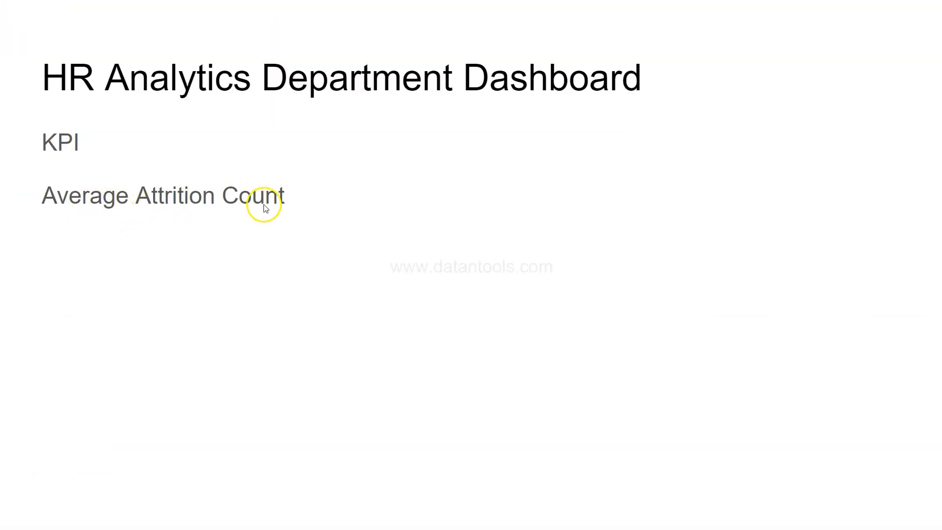
pyautogui.hotkey('alt', 'Tab')
pyautogui.keyDown('ctrl'); pyautogui.click(105, 122); pyautogui.keyUp('ctrl')
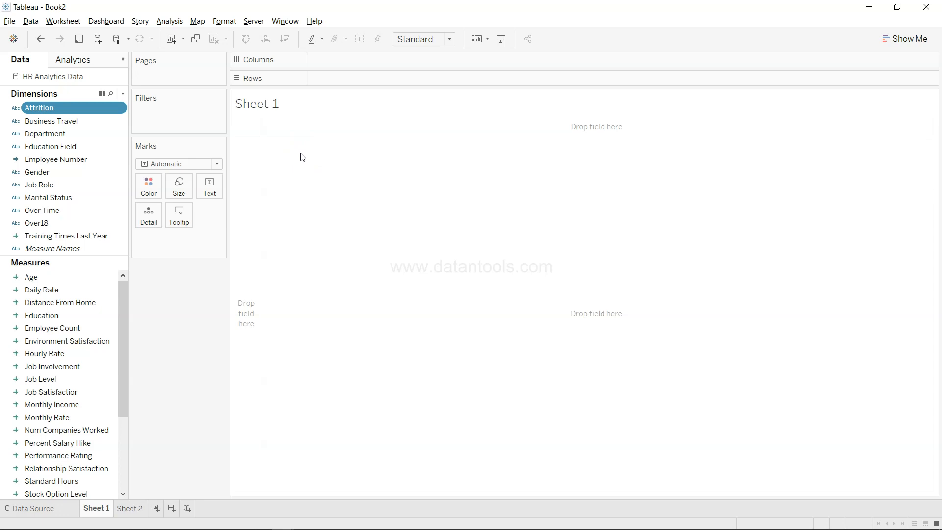
# Create a calculated field named Attrition# and begin its formula with IF.
pyautogui.click(123, 95)
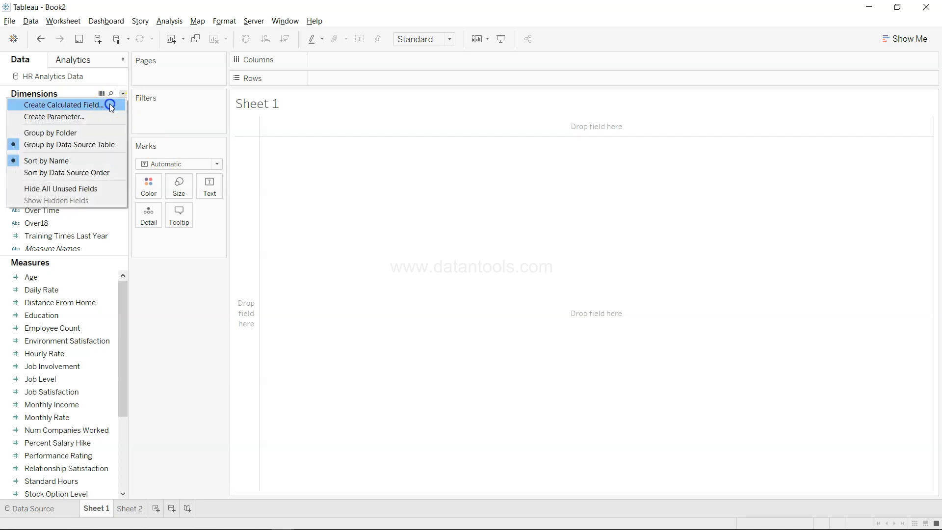
pyautogui.click(110, 104)
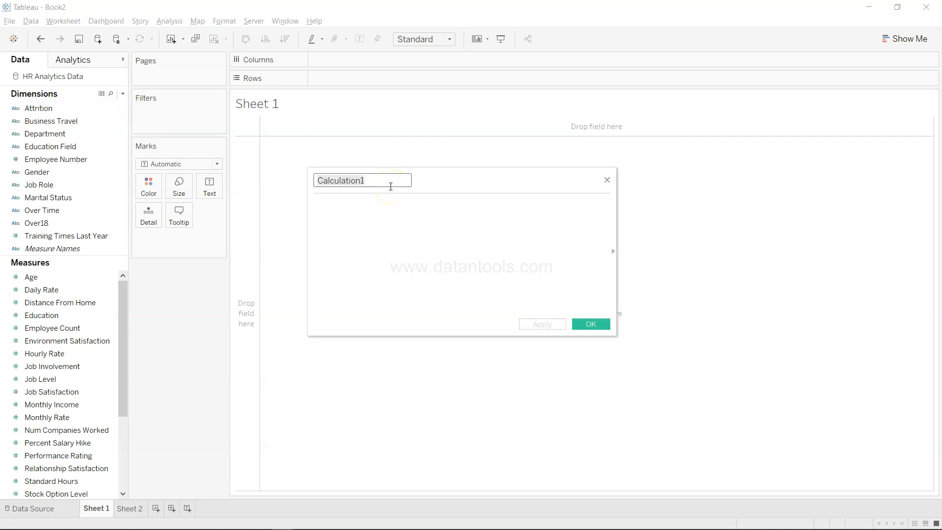
pyautogui.write('A')
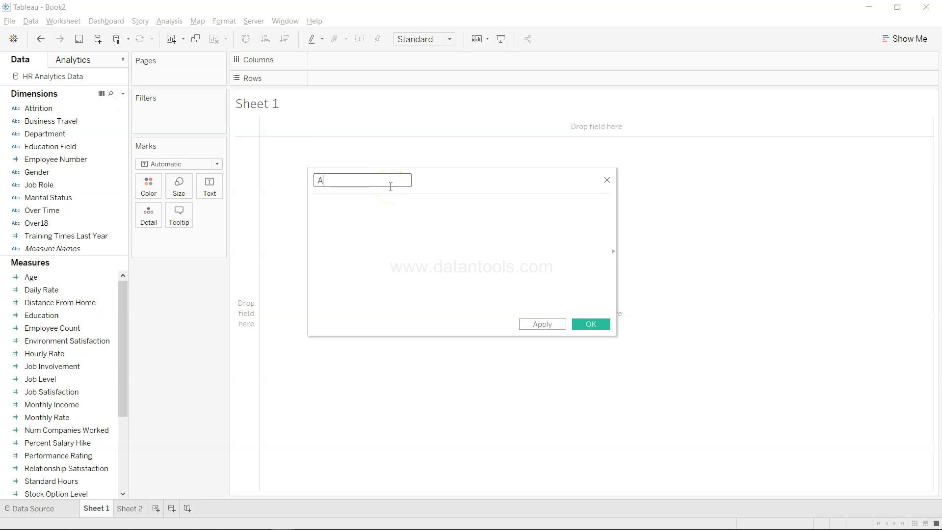
pyautogui.write('trrition#IF ')
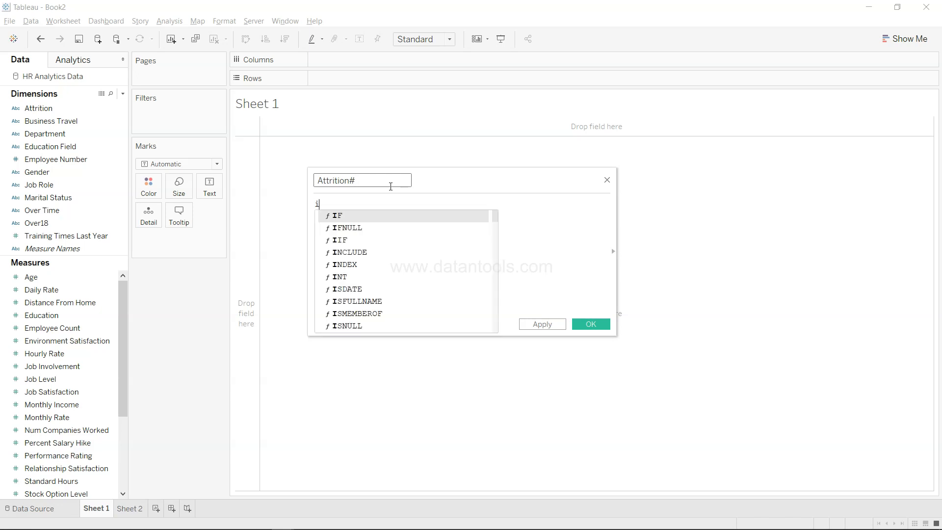
# Enter [Attrition] = 'Yes' as the condition of the IF formula.
pyautogui.write('atri')
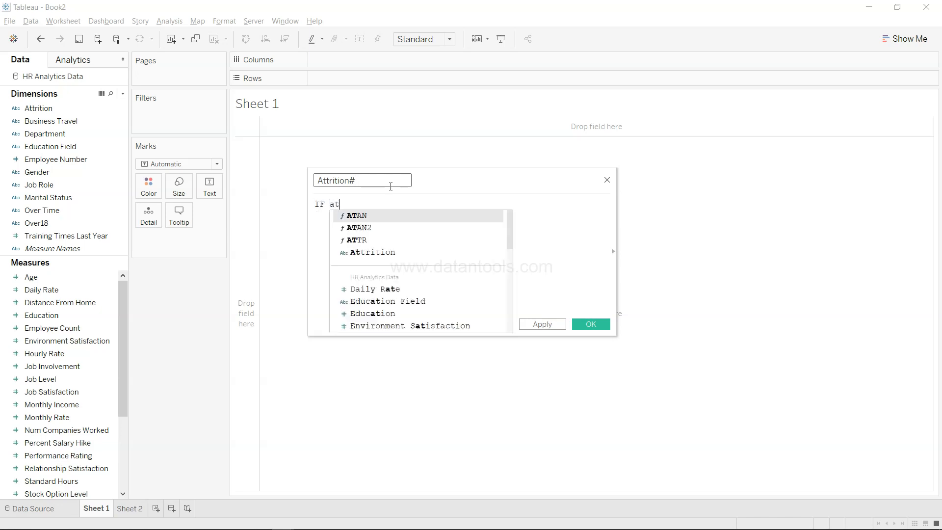
pyautogui.press('BackSpace')
pyautogui.press('BackSpace')
pyautogui.press('BackSpace')
pyautogui.press('BackSpace')
pyautogui.write('att')
pyautogui.press('Down')
pyautogui.press('Return')
pyautogui.write("= 'Yes'")
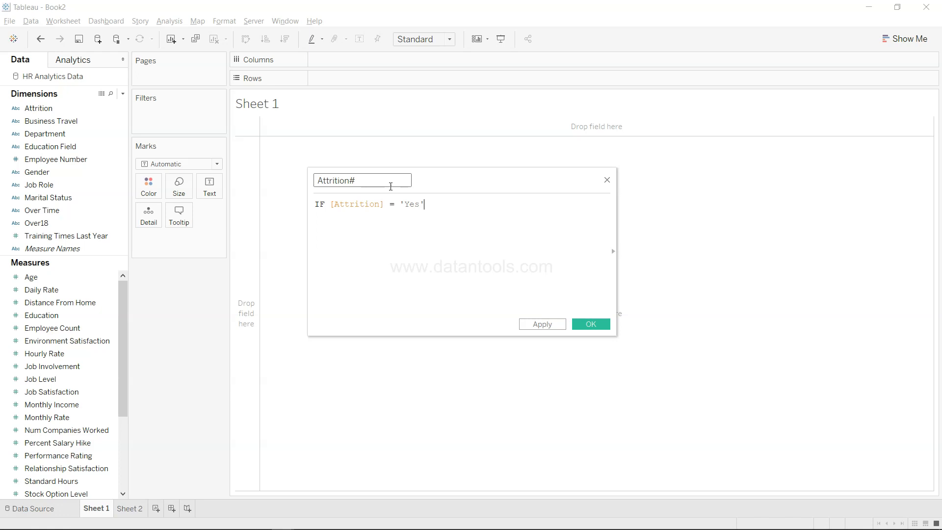
# Extend the Attrition# formula with THEN 1 and begin an ELSE branch on a new line.
pyautogui.write(' th')
pyautogui.press('Return')
pyautogui.write('1')
pyautogui.press('Return')
pyautogui.write('el')
pyautogui.press('Return')
pyautogui.write('o')
pyautogui.press('Return')
pyautogui.press('BackSpace')
pyautogui.press('BackSpace')
pyautogui.press('BackSpace')
pyautogui.press('BackSpace')
pyautogui.press('BackSpace')
pyautogui.press('BackSpace')
pyautogui.press('BackSpace')
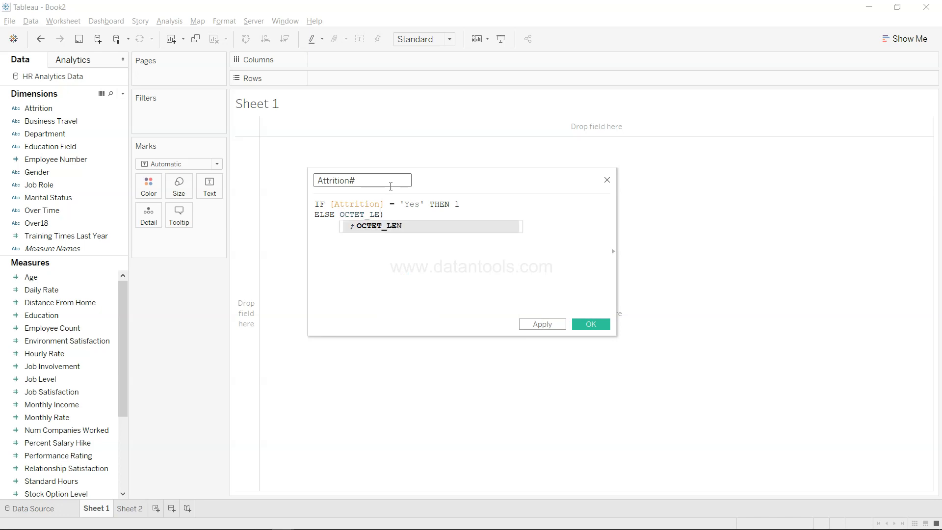
pyautogui.press('BackSpace')
pyautogui.press('BackSpace')
pyautogui.press('BackSpace')
pyautogui.press('Escape')
# Set the ELSE result to 0, close the formula with END, and save the Attrition# calculated field.
pyautogui.write('0')
pyautogui.press('Return')
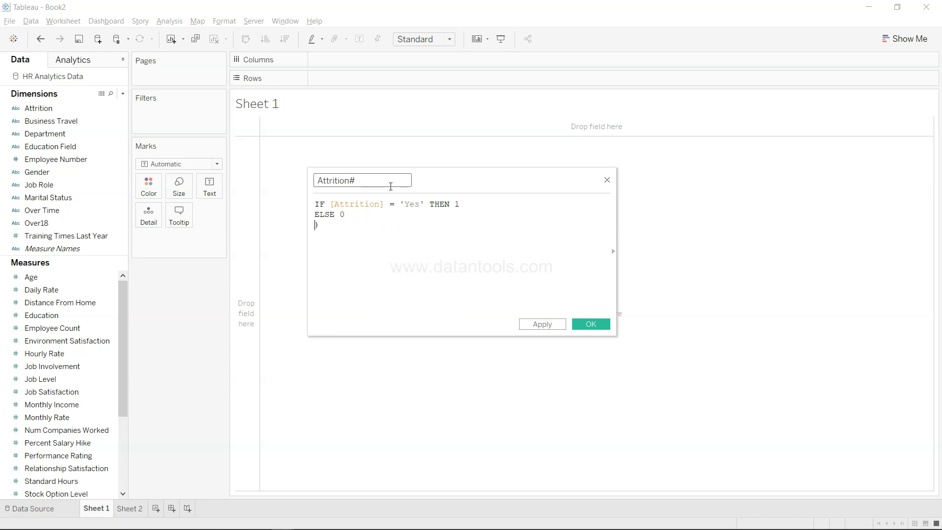
pyautogui.write('end')
pyautogui.press('Return')
pyautogui.press('Delete')
pyautogui.click(537, 248)
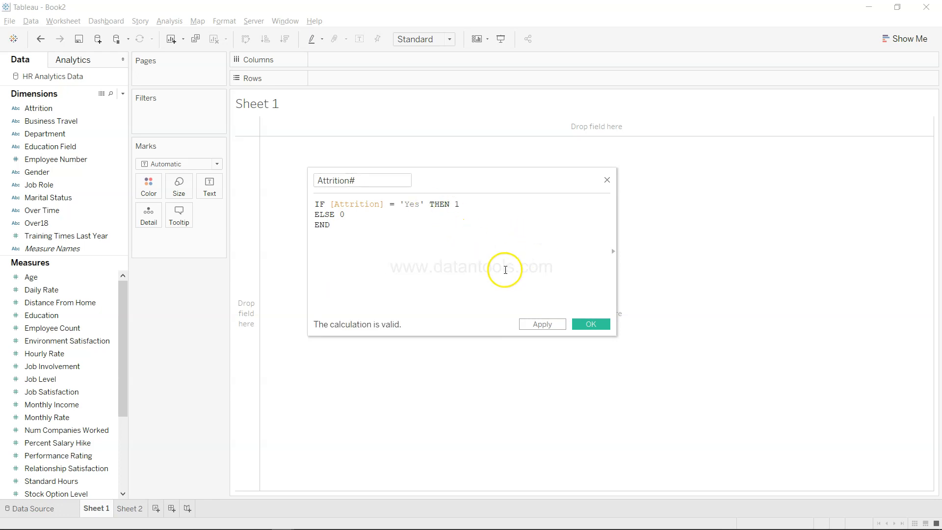
pyautogui.click(590, 324)
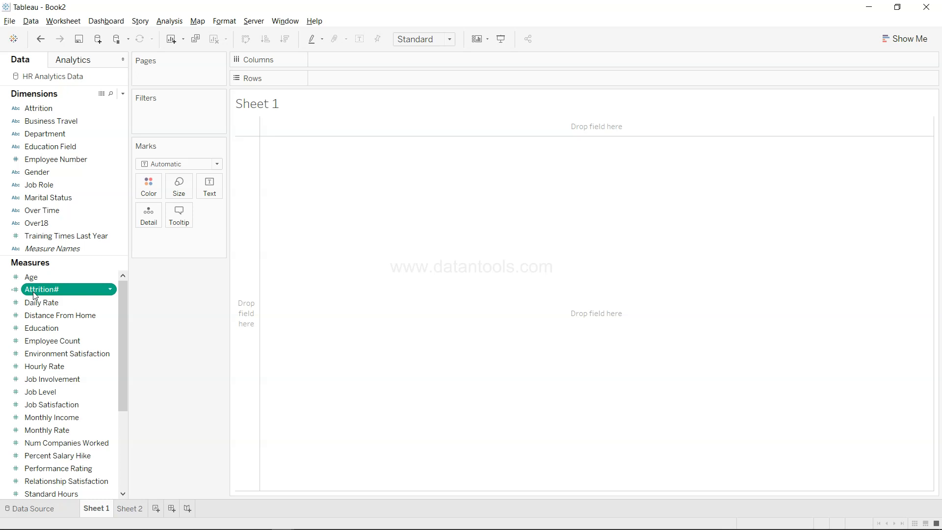
# Place Measure Names on Columns and filter Measure Names to include only Attrition#.
pyautogui.hotkey('alt', 'Tab')
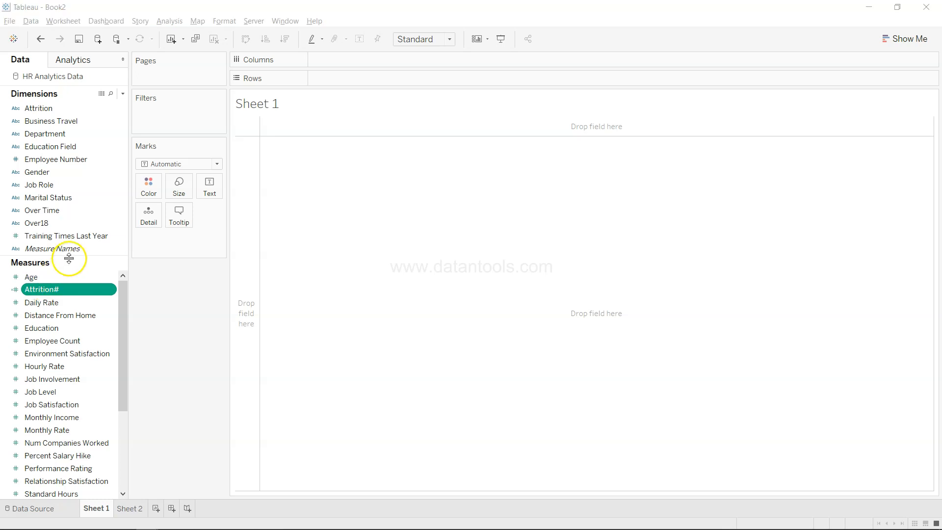
pyautogui.moveTo(76, 254); pyautogui.dragTo(363, 60)
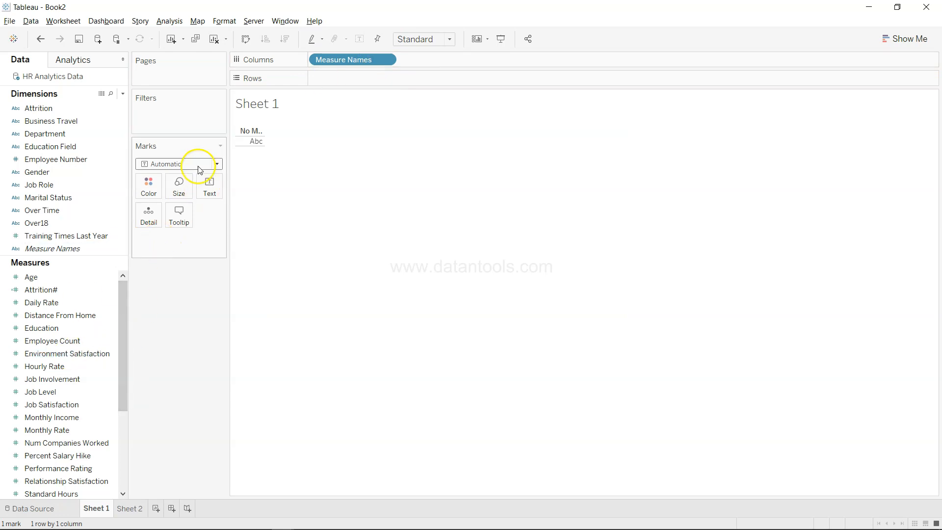
pyautogui.moveTo(68, 251); pyautogui.dragTo(181, 124)
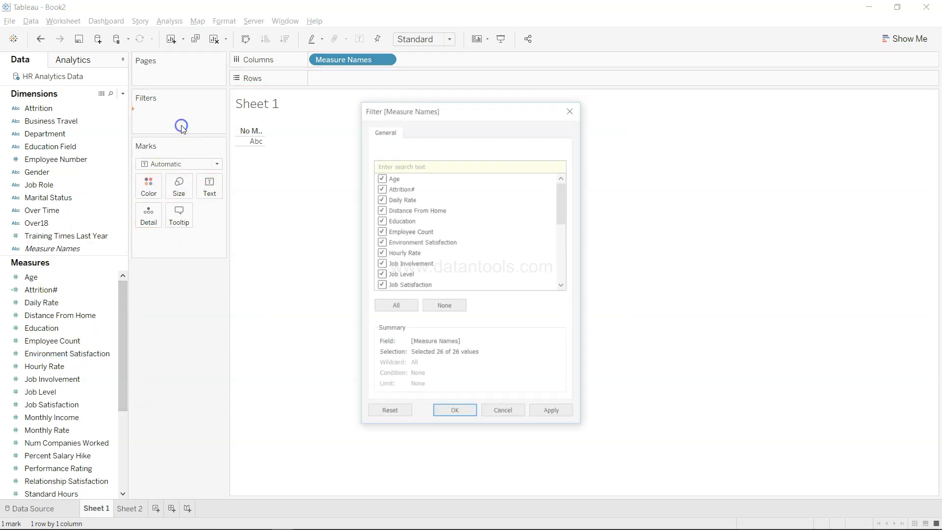
pyautogui.click(443, 306)
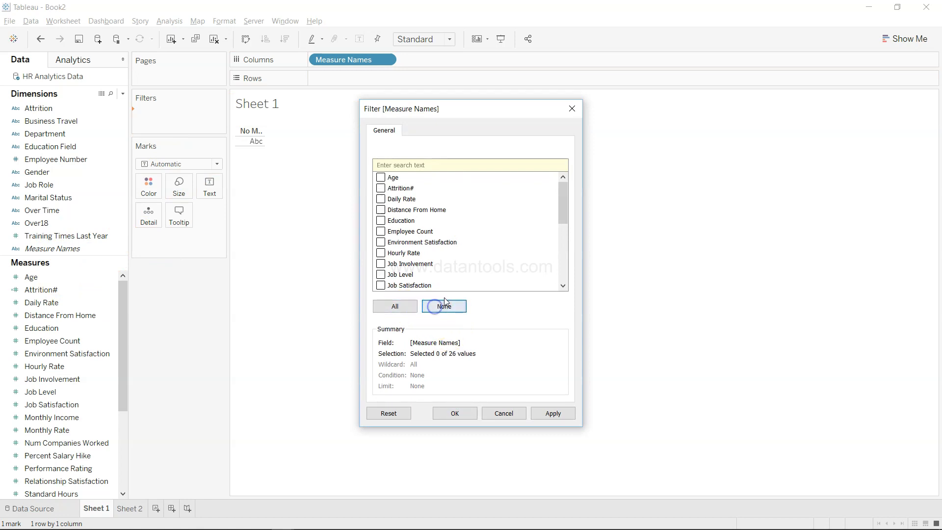
pyautogui.click(380, 188)
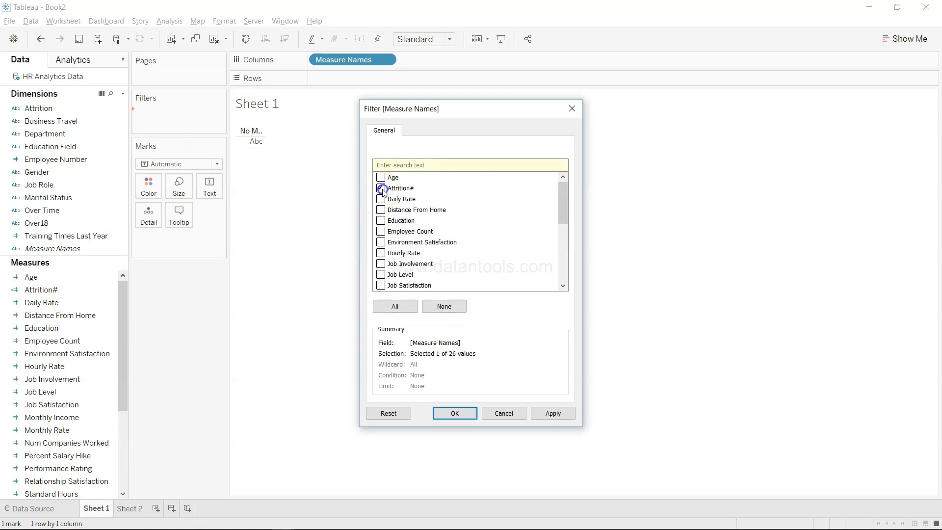
pyautogui.click(455, 414)
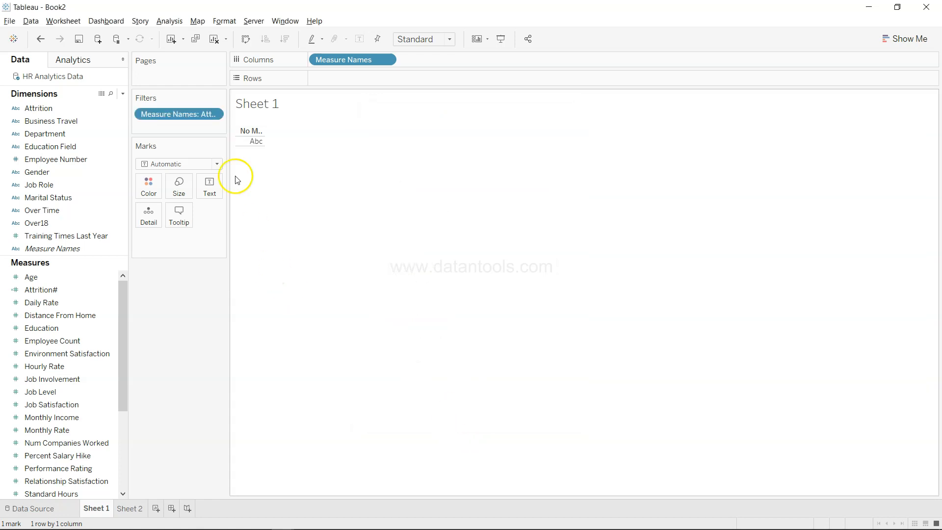
# Place Measure Values on Rows to chart the Attrition# measure.
pyautogui.click(212, 115)
pyautogui.click(213, 115)
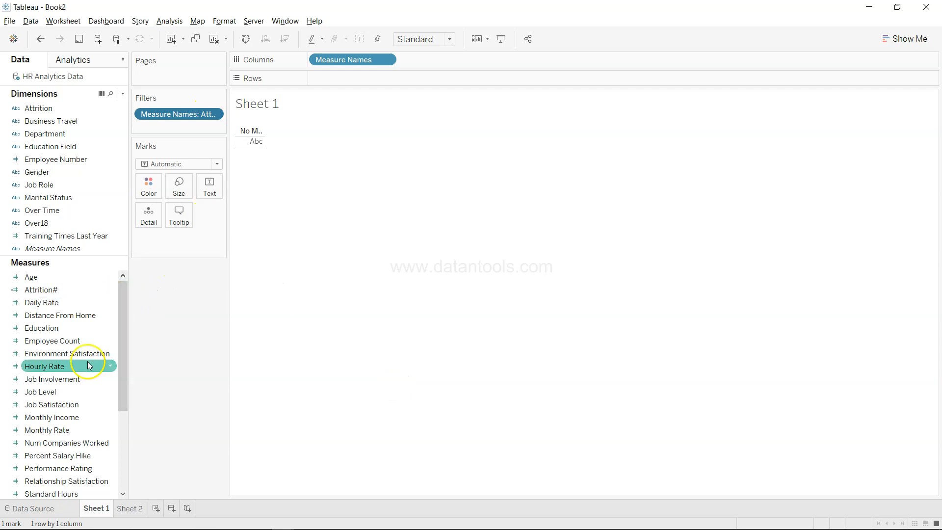
pyautogui.scroll(-3, 90, 366)
pyautogui.moveTo(82, 478); pyautogui.dragTo(360, 72)
pyautogui.moveTo(285, 245)
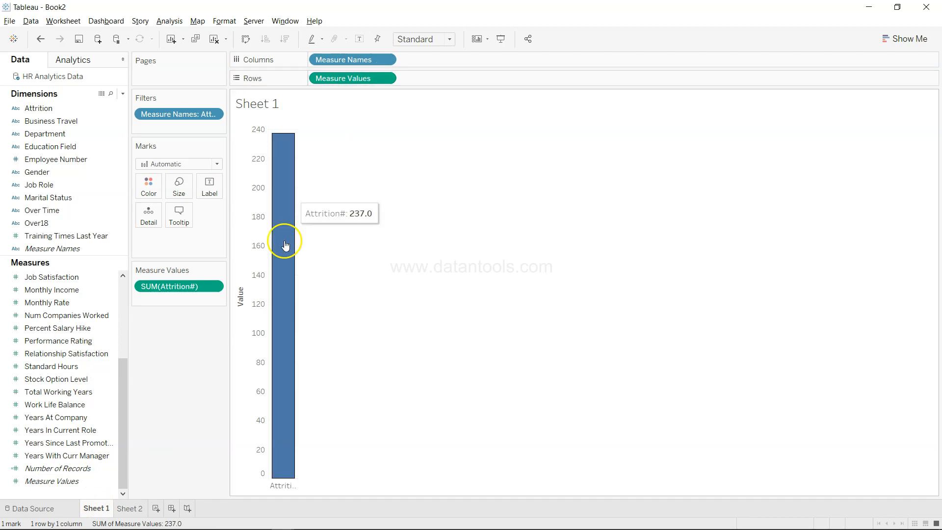
# Convert the Attrition# bar chart into a text table with Show Me.
pyautogui.click(908, 38)
pyautogui.click(845, 73)
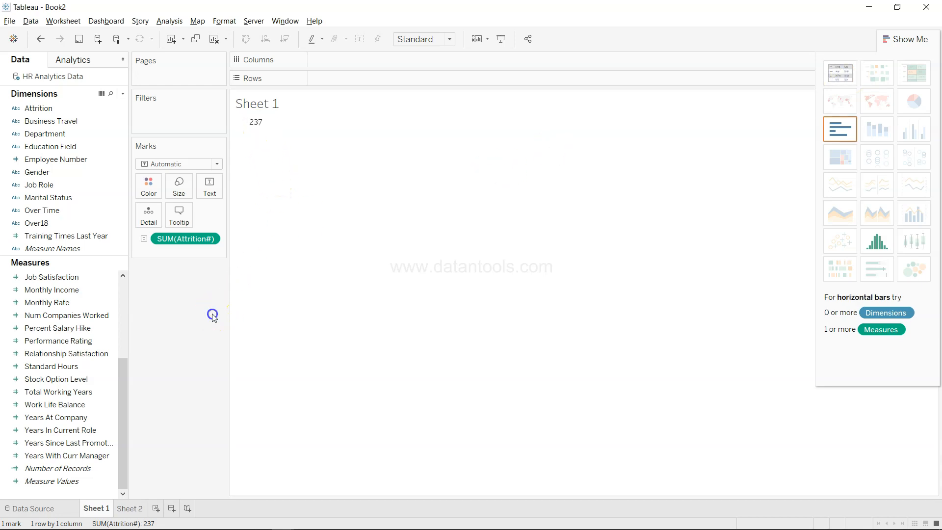
pyautogui.click(911, 39)
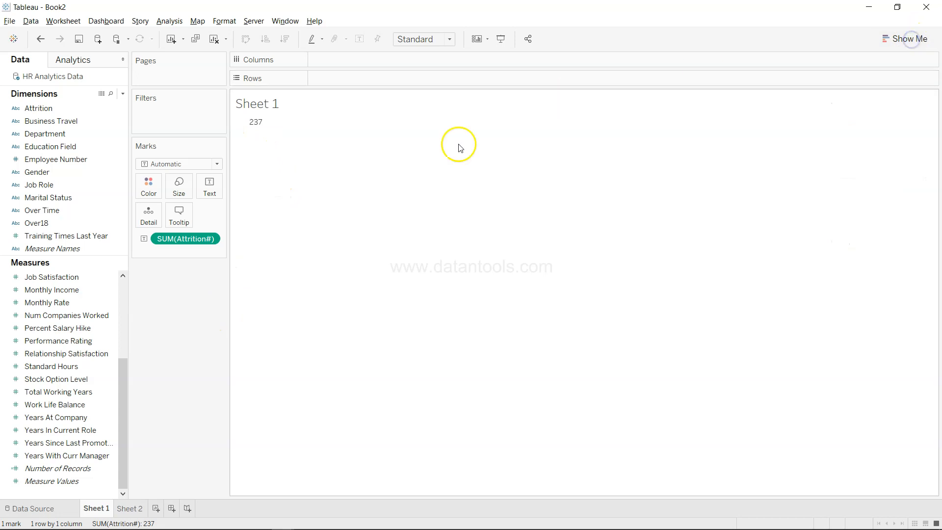
# Switch to the Google Slides dashboard outline and reveal the next KPI.
pyautogui.hotkey('alt', 'Tab')
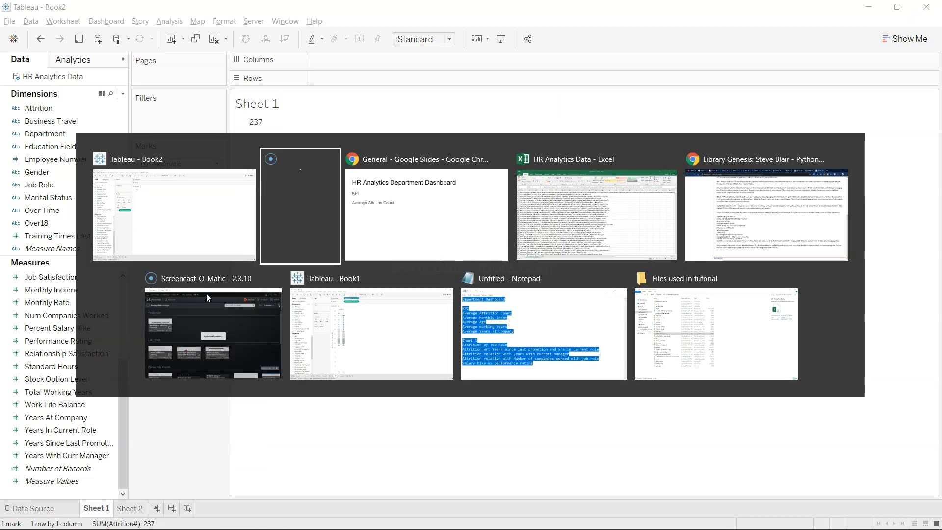
pyautogui.click(206, 294)
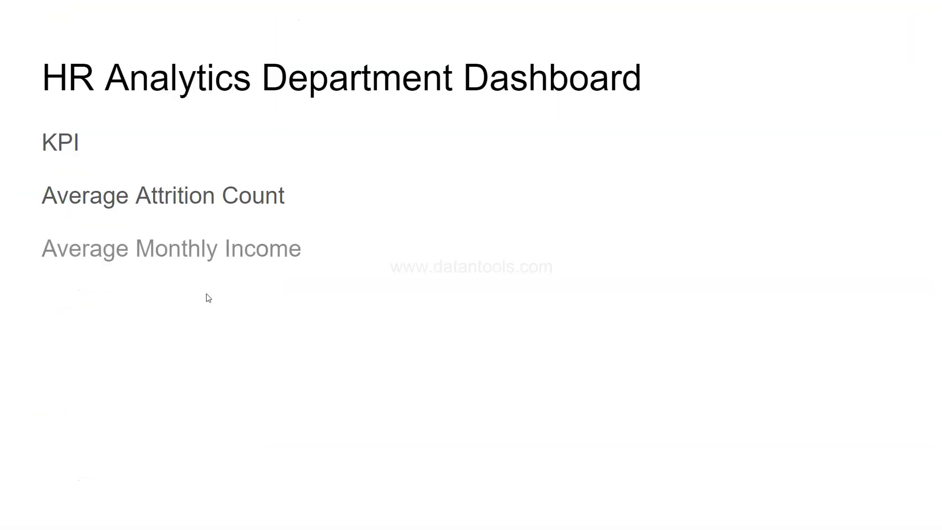
# Return to Tableau, place Measure Names on Columns, and filter Measure Names to Attrition# and Monthly Income.
pyautogui.hotkey('alt', 'Tab')
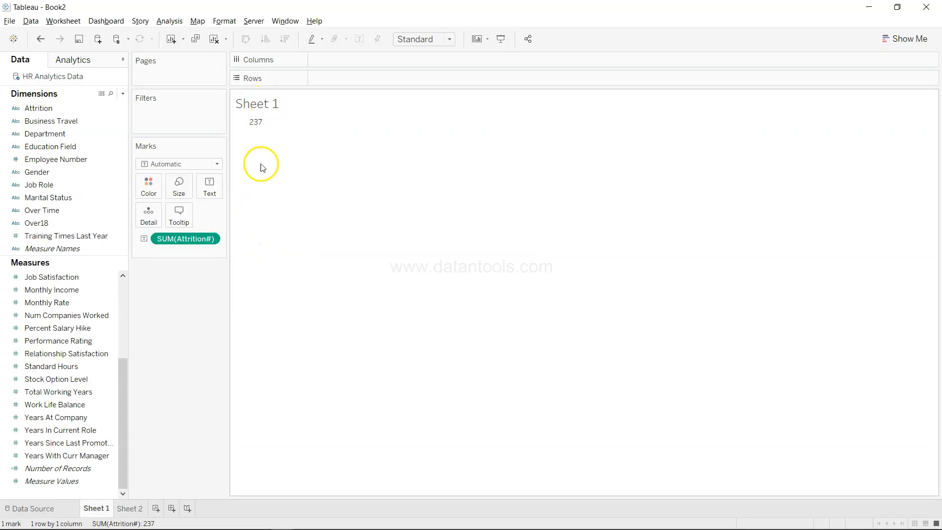
pyautogui.moveTo(98, 253); pyautogui.dragTo(360, 64)
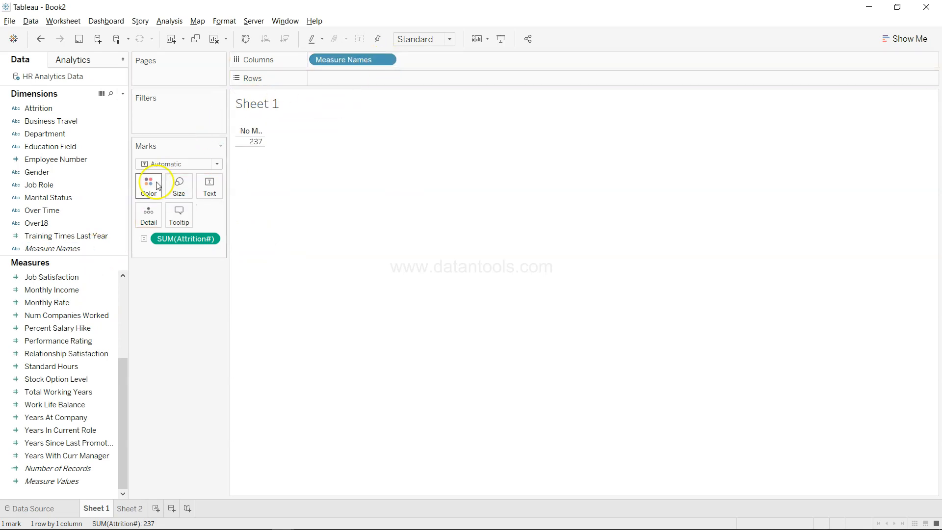
pyautogui.moveTo(96, 249); pyautogui.dragTo(175, 118)
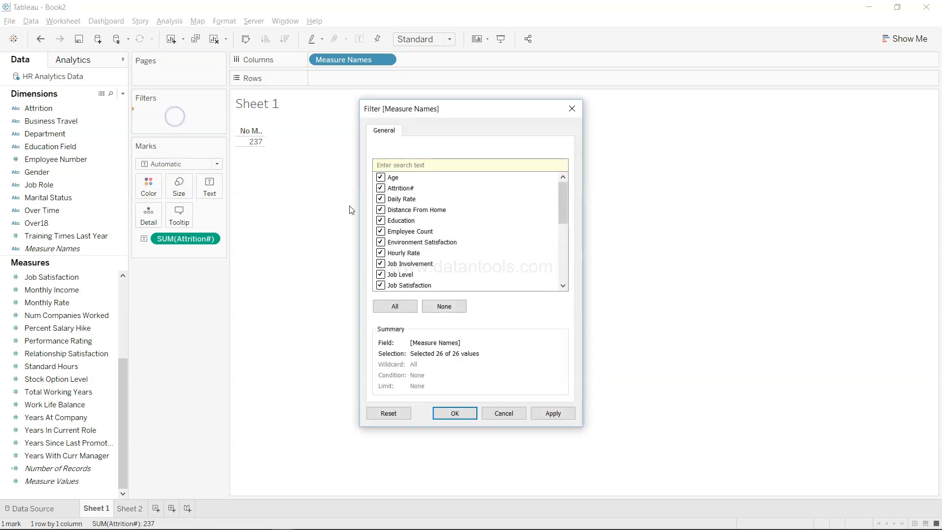
pyautogui.click(443, 306)
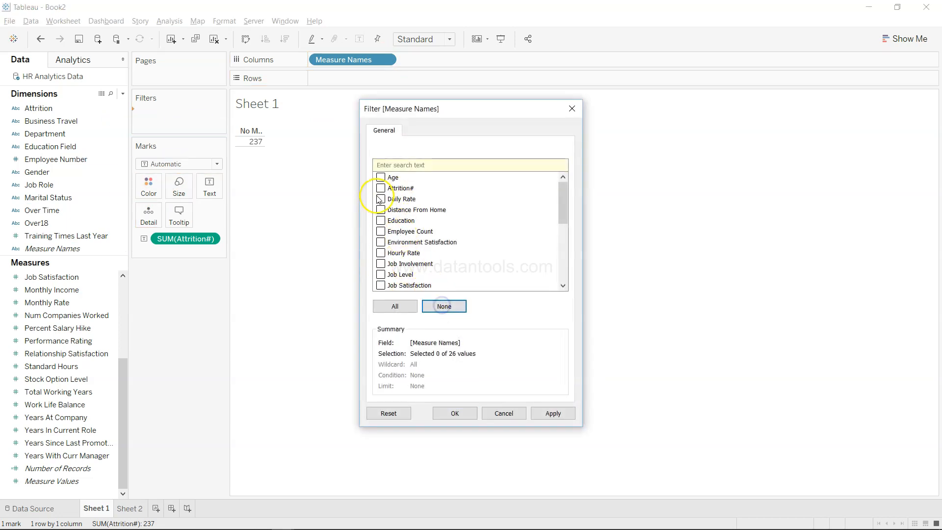
pyautogui.click(381, 188)
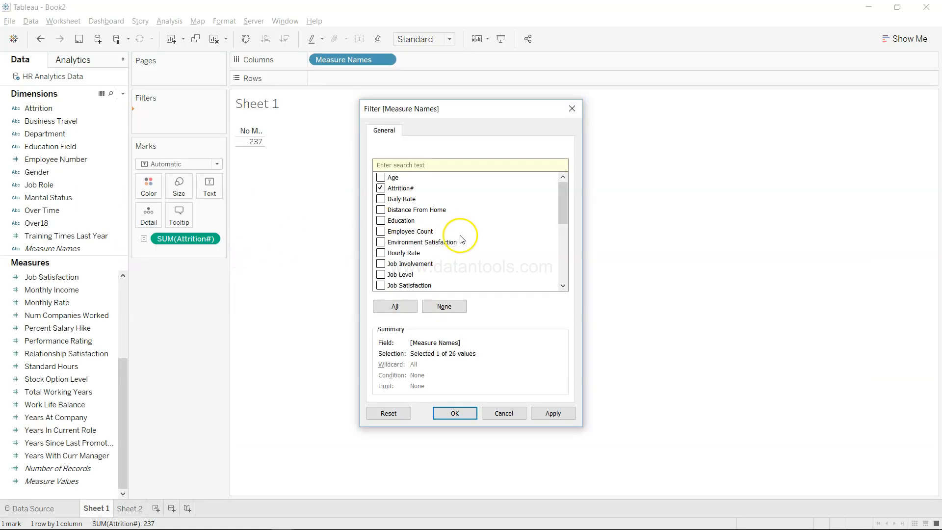
pyautogui.scroll(-2, 441, 245)
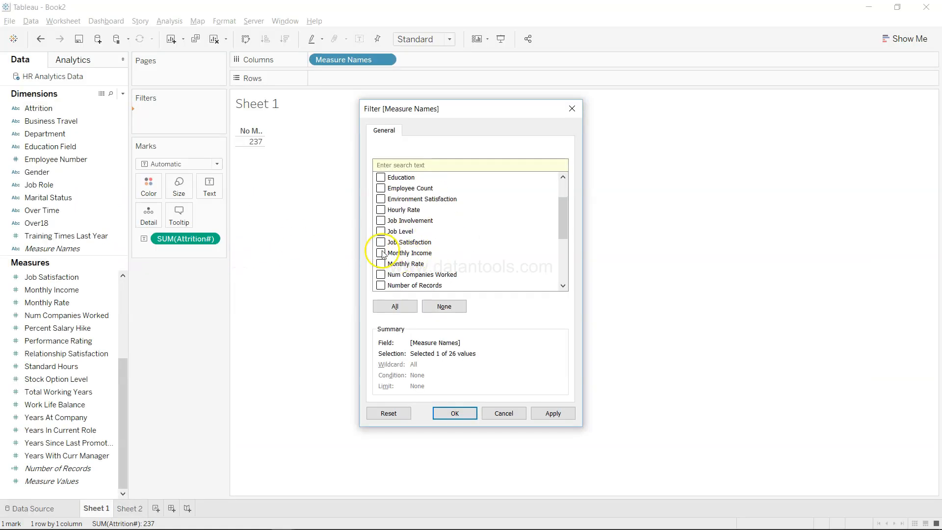
pyautogui.click(551, 413)
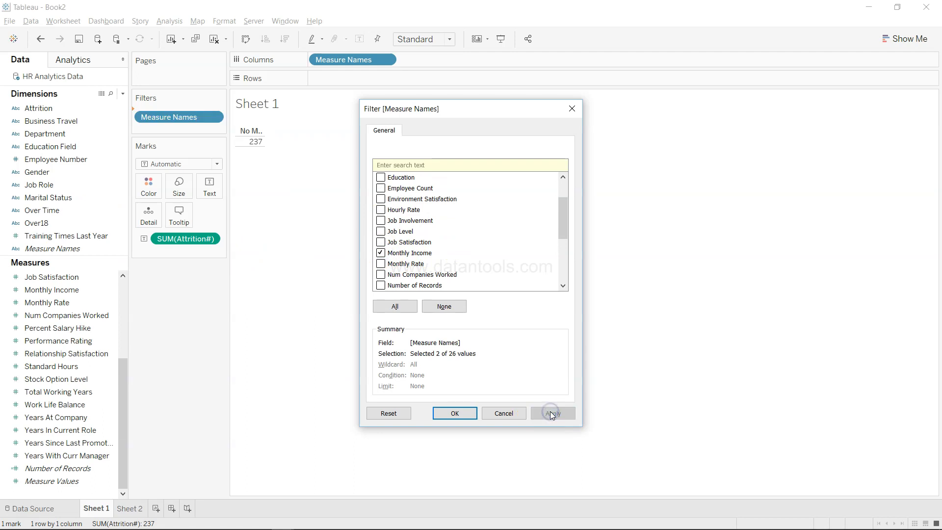
pyautogui.click(451, 413)
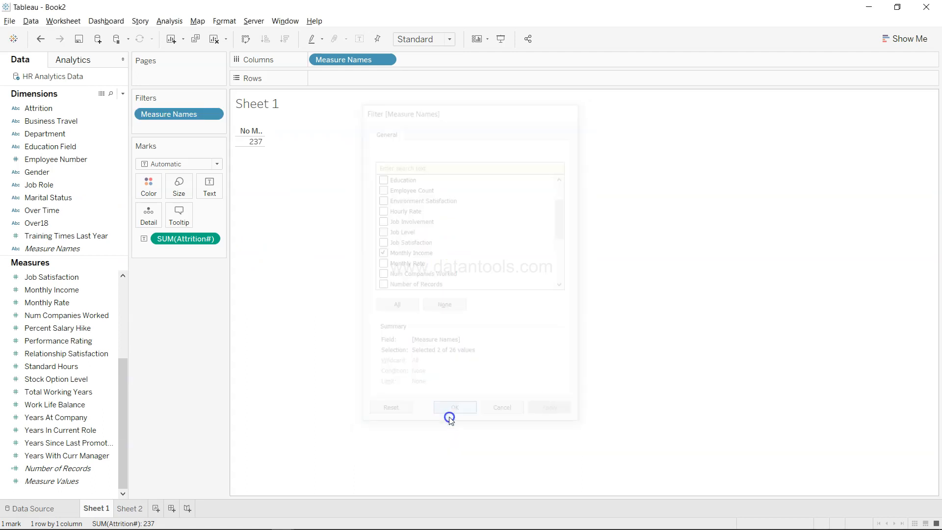
# Place Measure Values on Rows and convert the resulting bar chart into a text table with Show Me.
pyautogui.moveTo(89, 480); pyautogui.dragTo(376, 73)
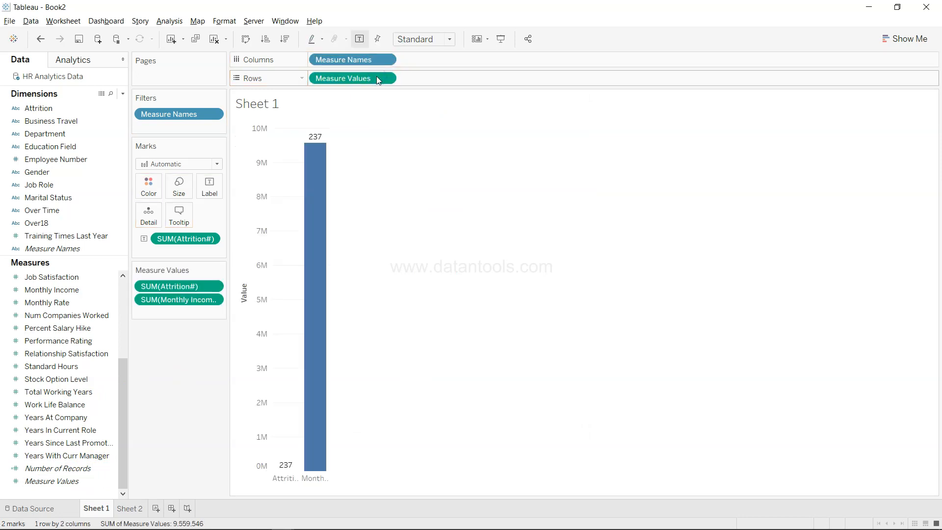
pyautogui.click(905, 38)
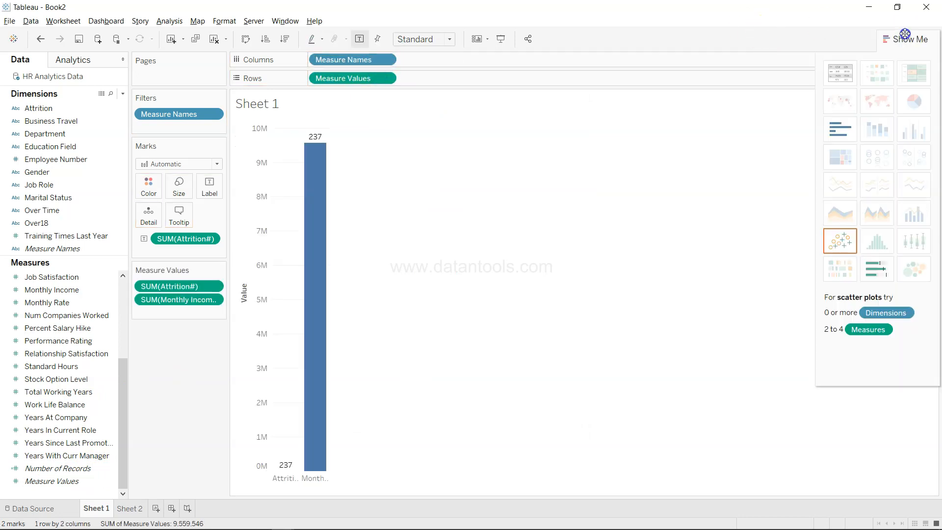
pyautogui.click(845, 72)
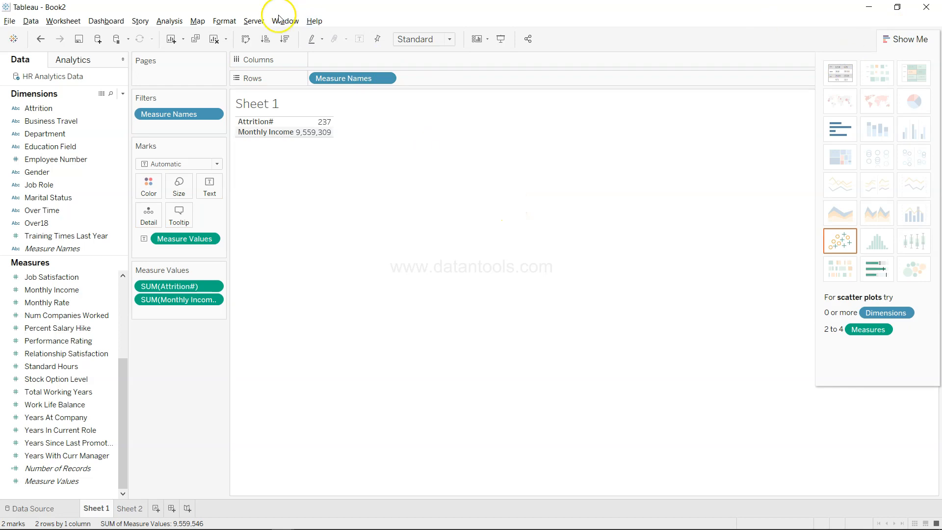
# Swap the table's rows and columns, and widen the columns so the full measure names fit.
pyautogui.click(246, 39)
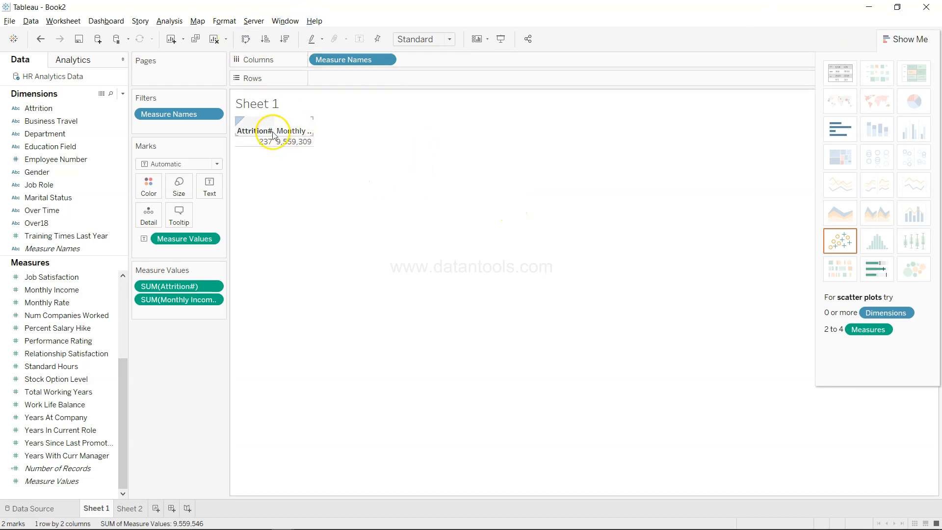
pyautogui.moveTo(293, 131); pyautogui.dragTo(390, 132)
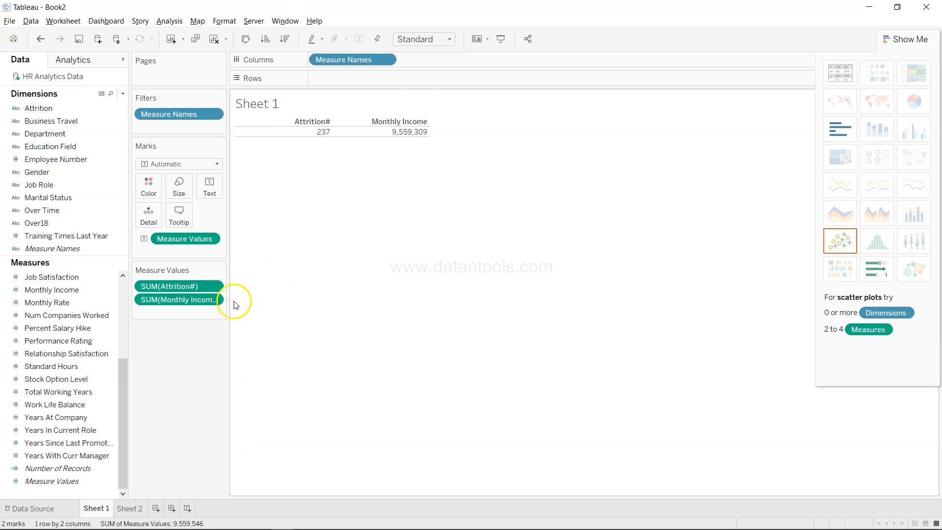
# Change the Monthly Income aggregation to Average and close Show Me to view the full table.
pyautogui.click(214, 301)
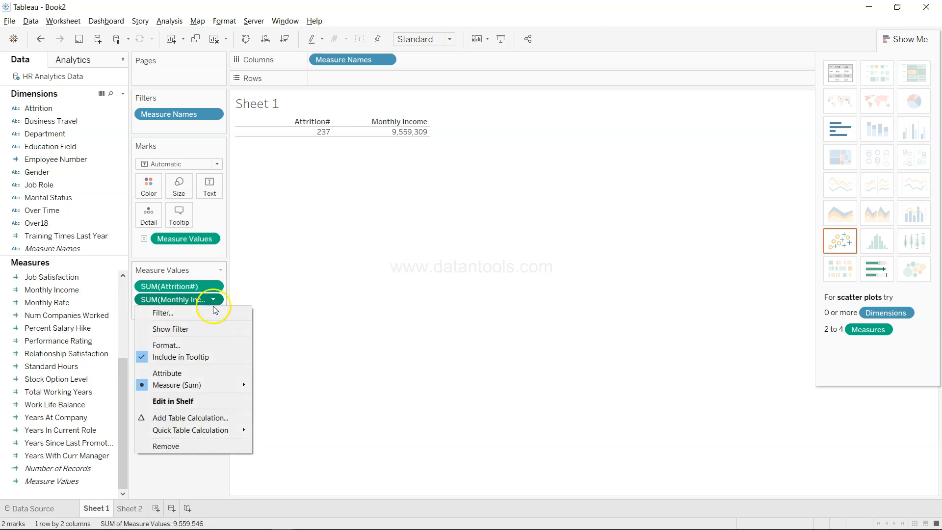
pyautogui.moveTo(238, 385)
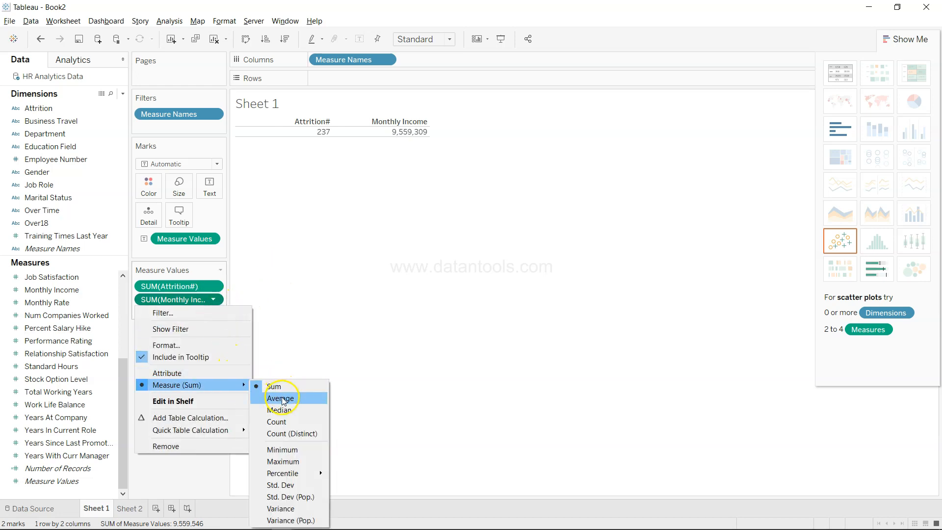
pyautogui.click(279, 397)
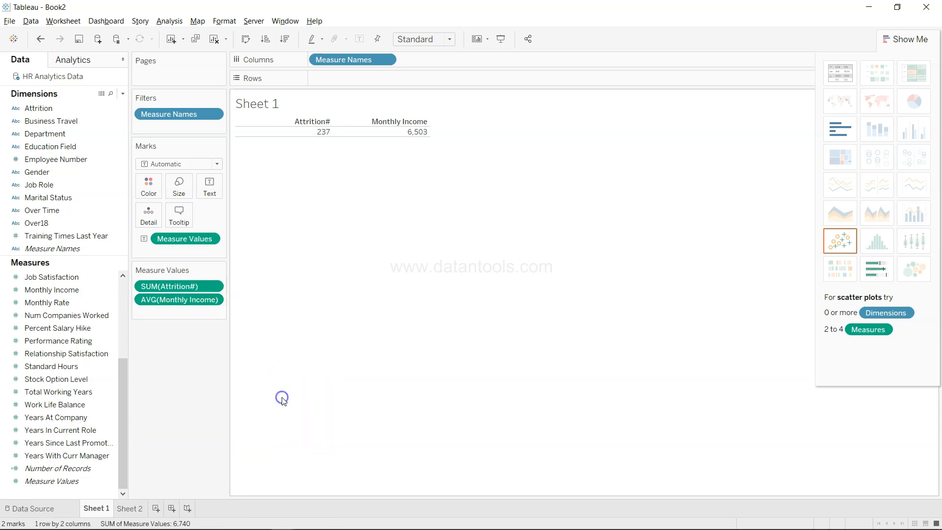
pyautogui.click(901, 40)
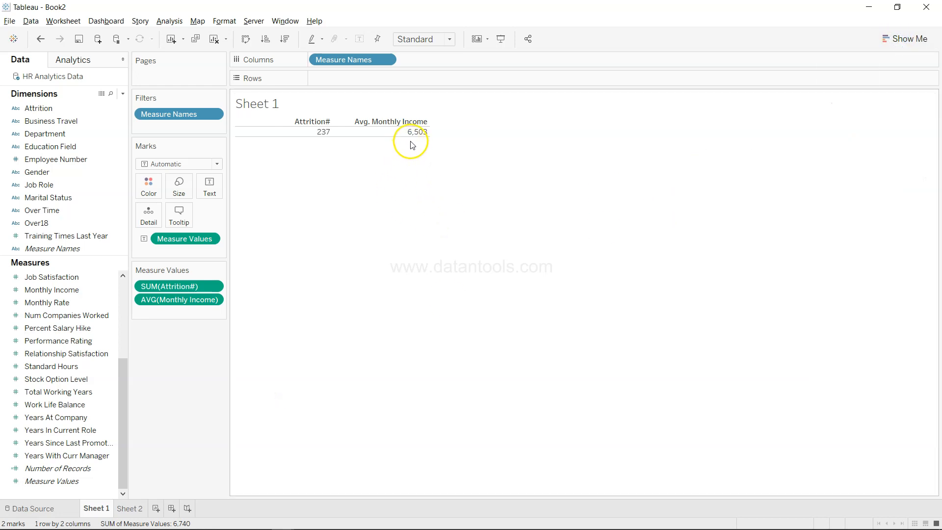
pyautogui.click(403, 161)
pyautogui.click(314, 131)
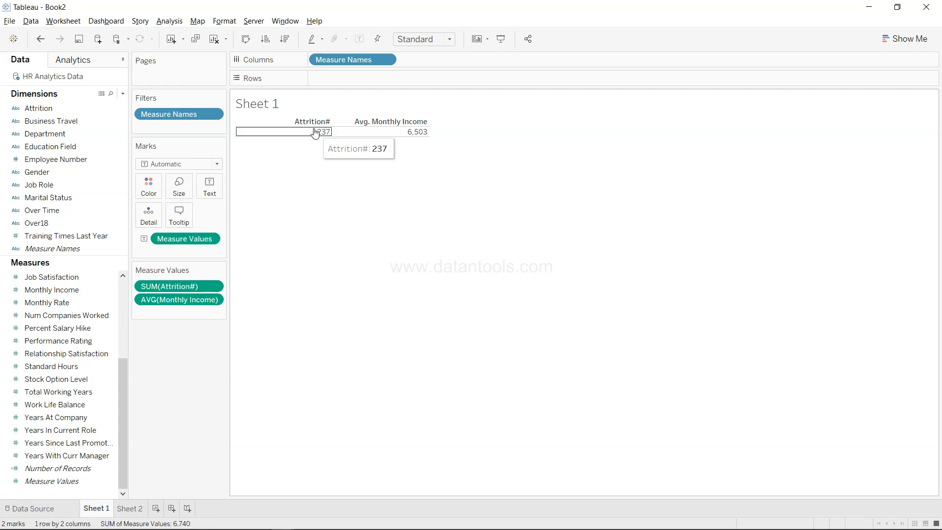
pyautogui.click(250, 304)
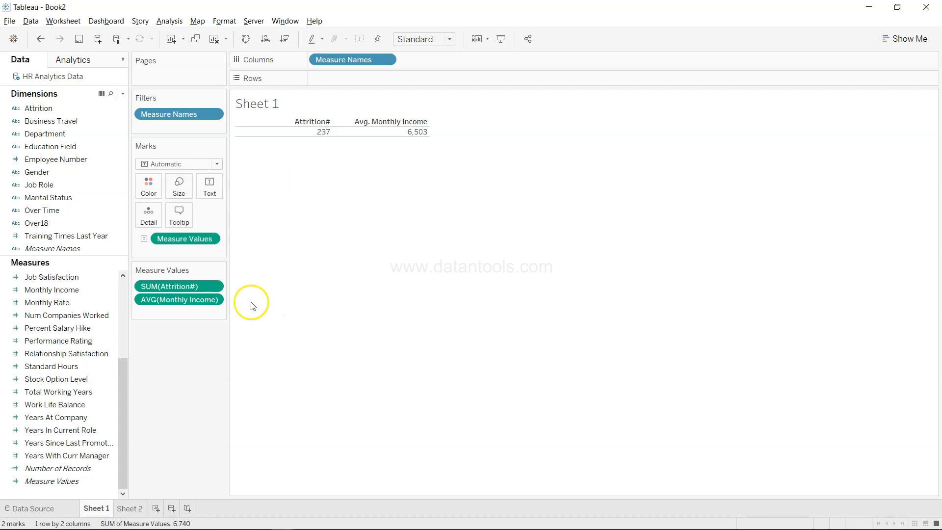
# Compare the income KPI by switching the Monthly Income aggregation to Median and back to Average.
pyautogui.click(214, 301)
pyautogui.moveTo(227, 388)
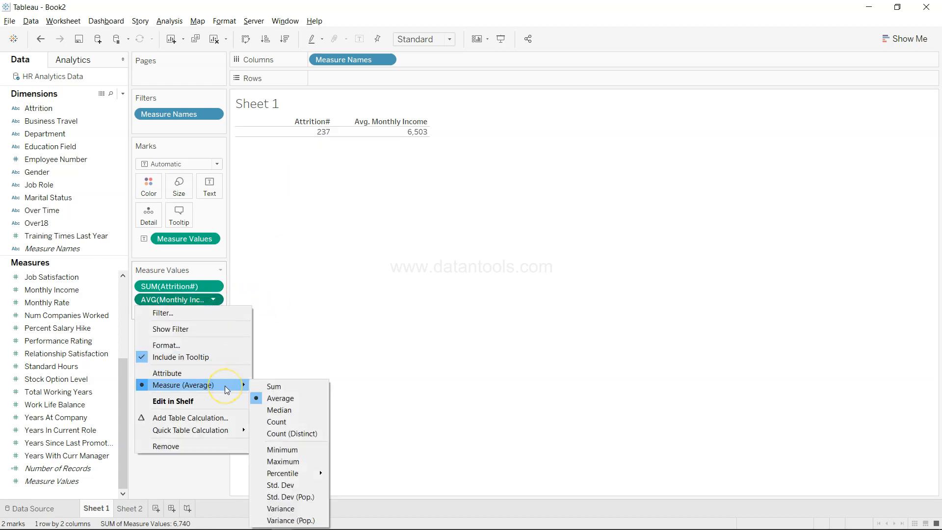
pyautogui.click(304, 411)
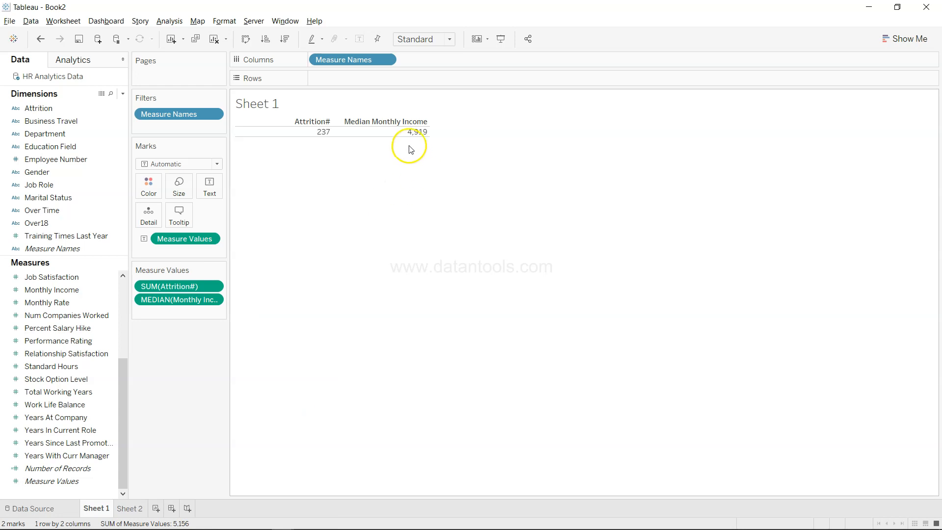
pyautogui.click(213, 300)
pyautogui.moveTo(226, 386)
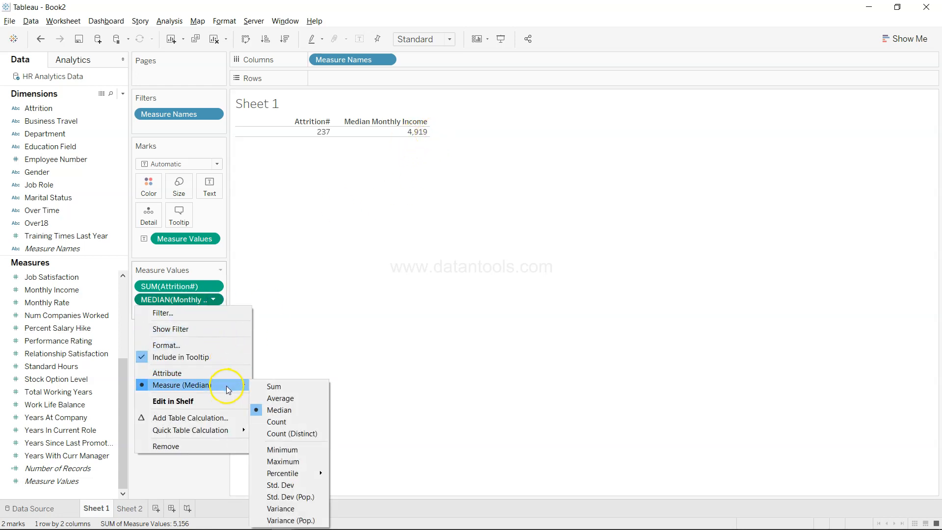
pyautogui.click(277, 400)
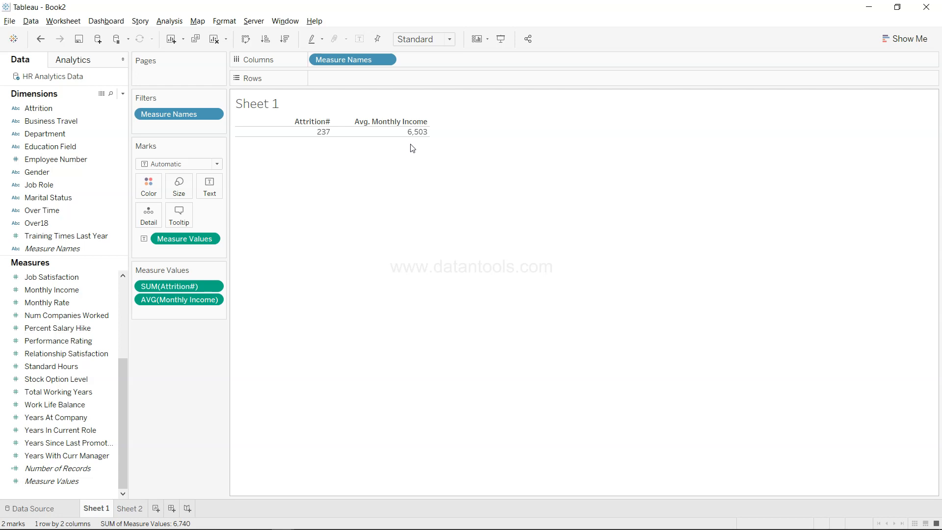
# Set the aggregation of the Monthly Income measure to Median.
pyautogui.click(213, 299)
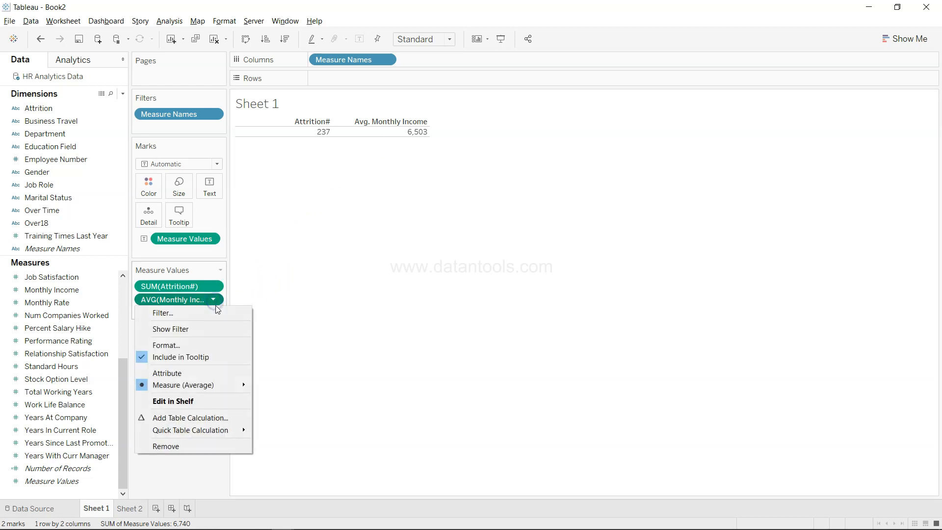
pyautogui.moveTo(233, 388)
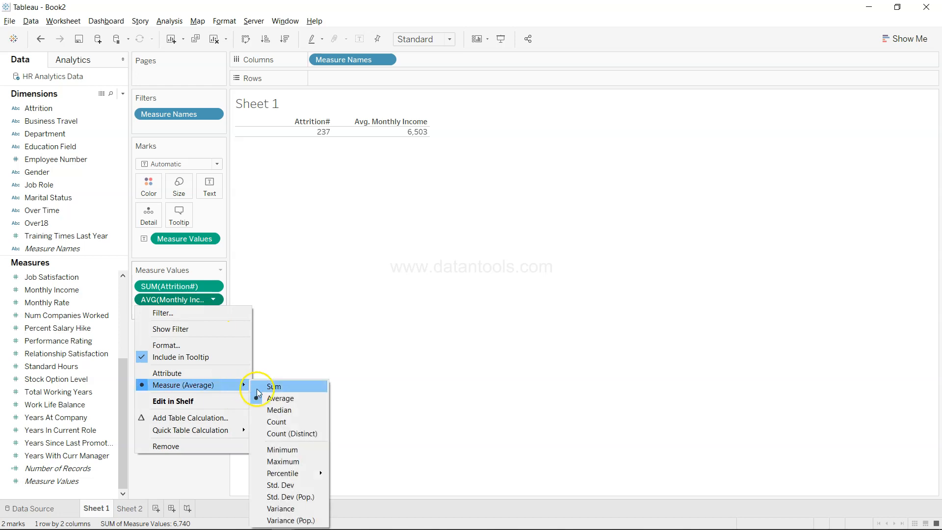
pyautogui.click(275, 410)
pyautogui.moveTo(417, 137)
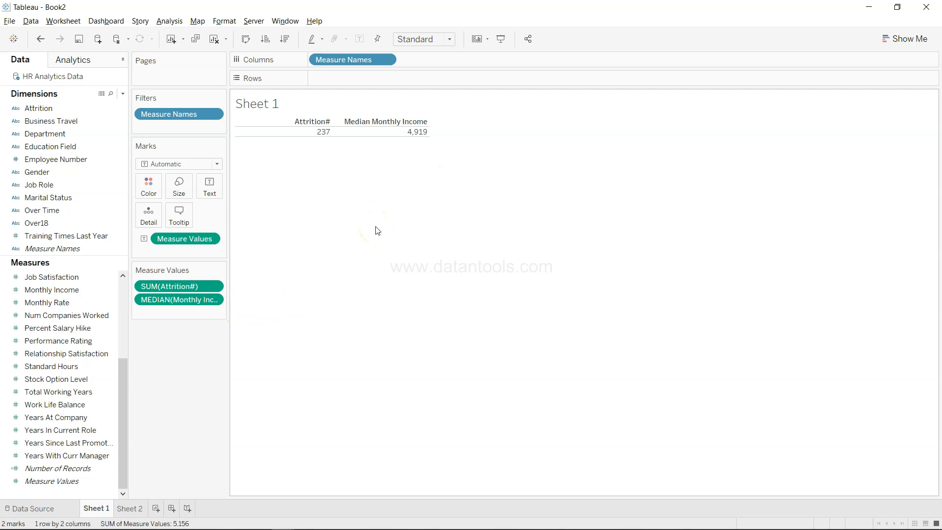
# Switch to the Google Slides dashboard outline and reveal the KPI that follows Average Monthly Income.
pyautogui.hotkey('alt', 'Tab')
pyautogui.hotkey('alt', 'Tab')
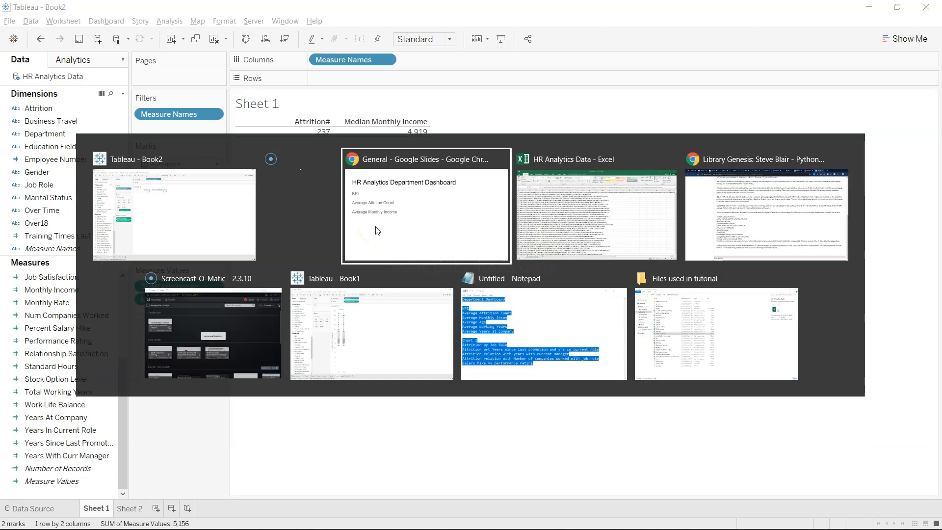
pyautogui.click(375, 227)
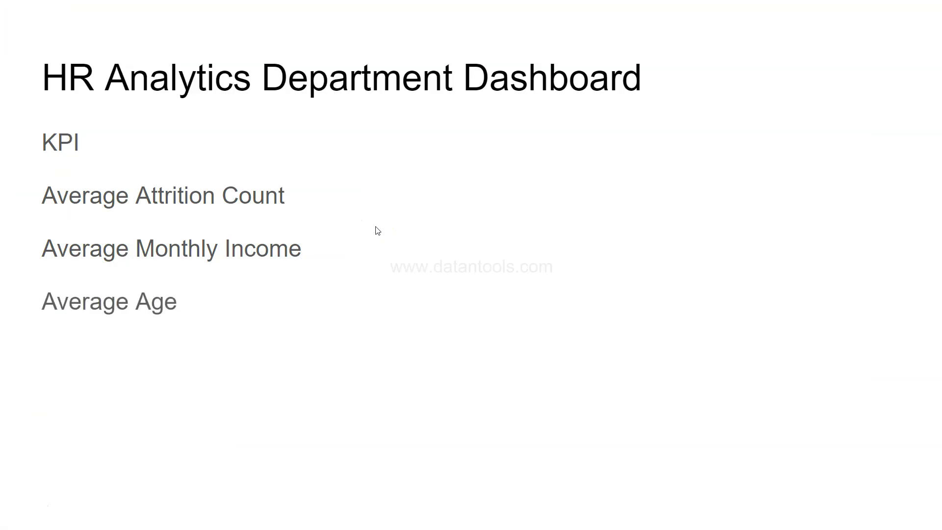
# Switch back to Tableau and add Age to the measures included by the Measure Names filter.
pyautogui.hotkey('alt', 'Tab')
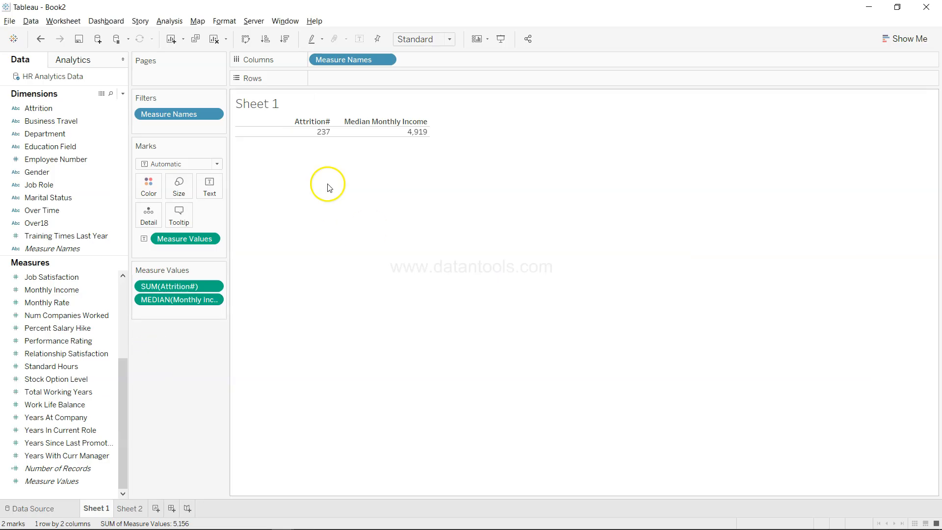
pyautogui.click(214, 114)
pyautogui.click(213, 128)
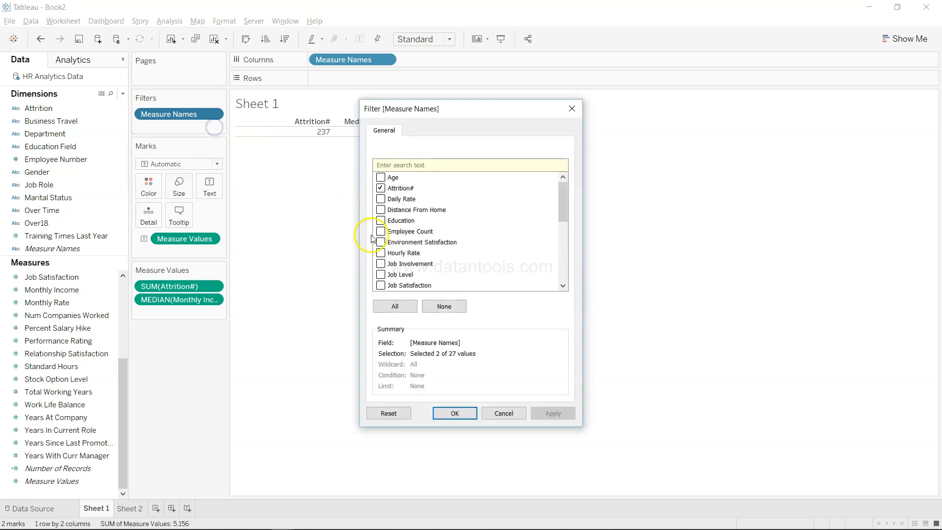
pyautogui.click(381, 177)
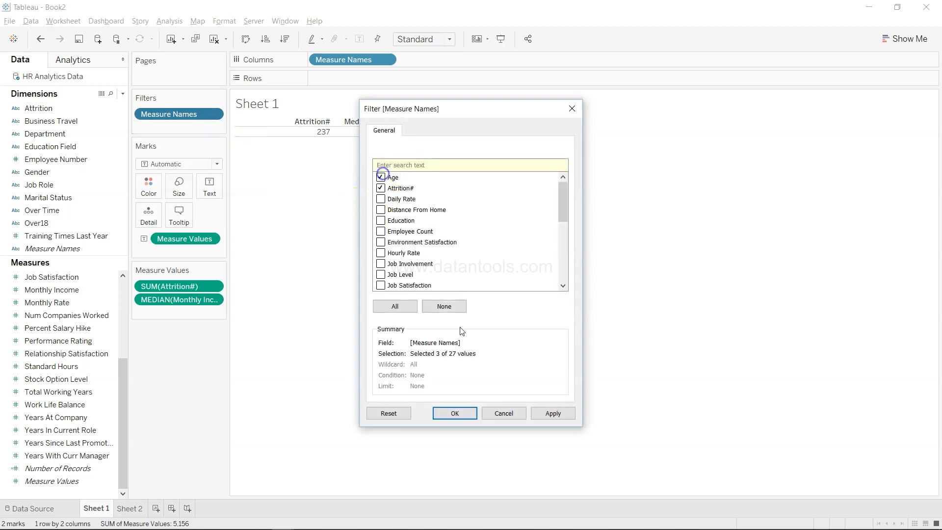
pyautogui.click(468, 413)
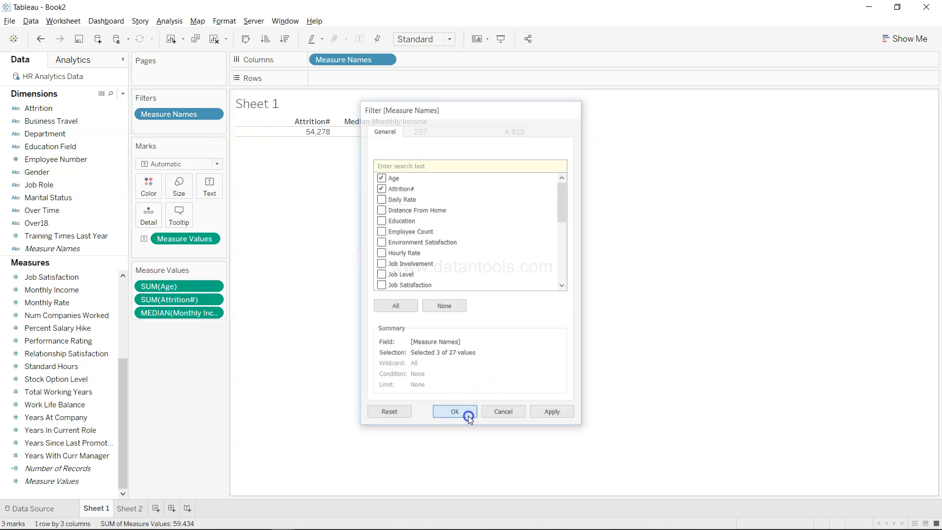
# Change the aggregation of the Age measure to Average.
pyautogui.click(214, 286)
pyautogui.moveTo(230, 371)
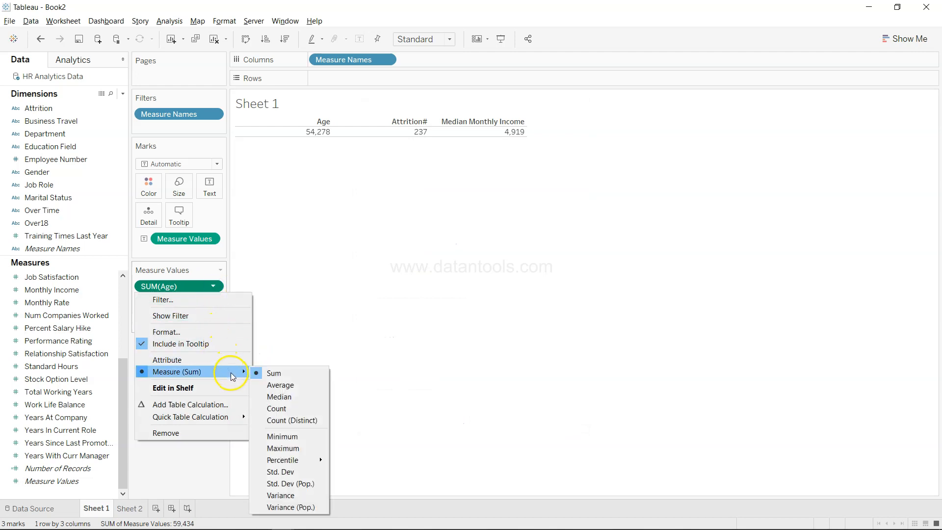
pyautogui.click(281, 385)
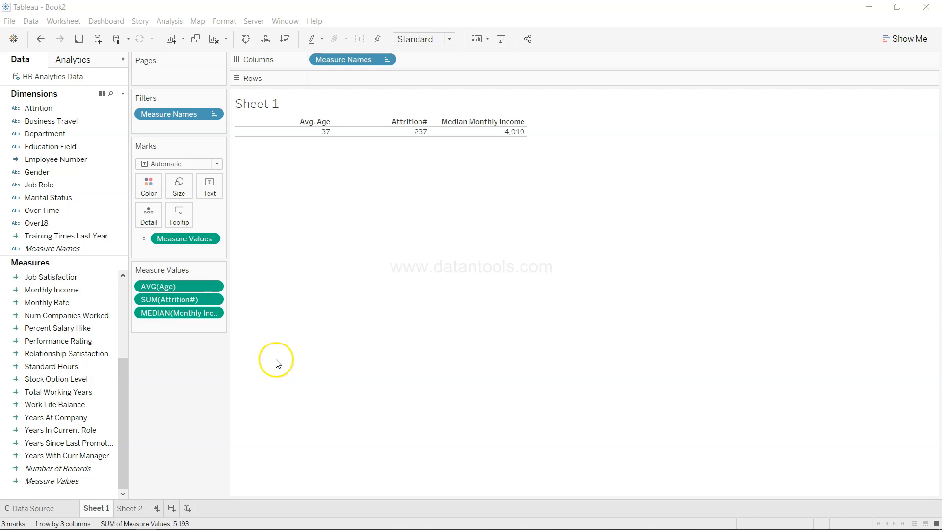
pyautogui.click(356, 152)
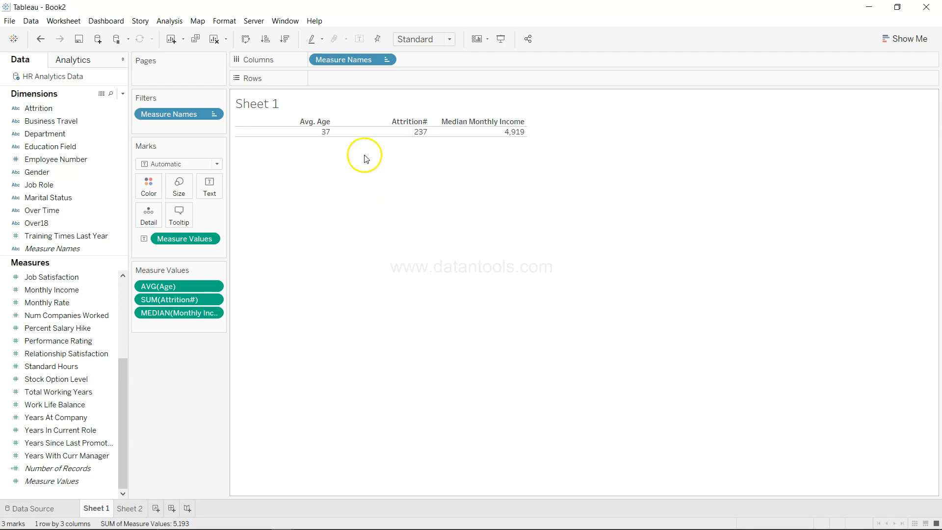
# Switch to the Google Slides dashboard outline and reveal the KPI that follows Average Age.
pyautogui.moveTo(329, 139)
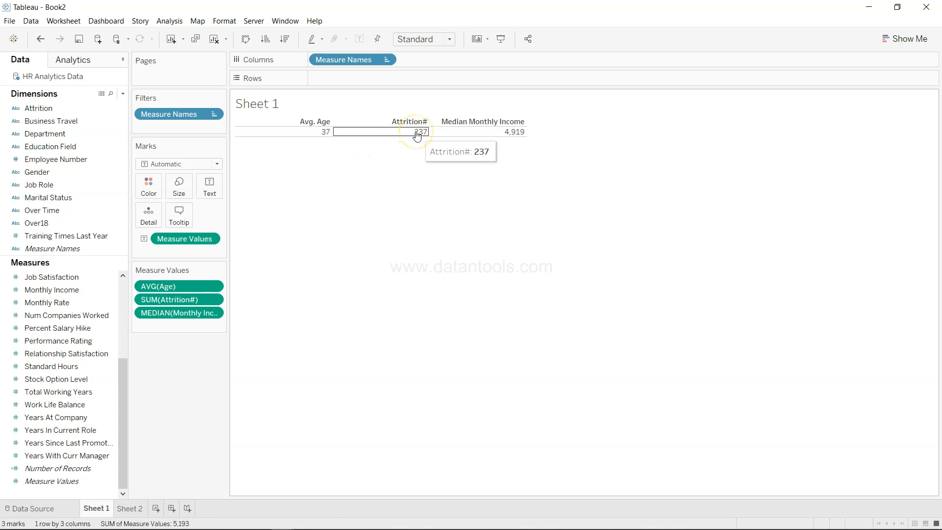
pyautogui.moveTo(482, 132)
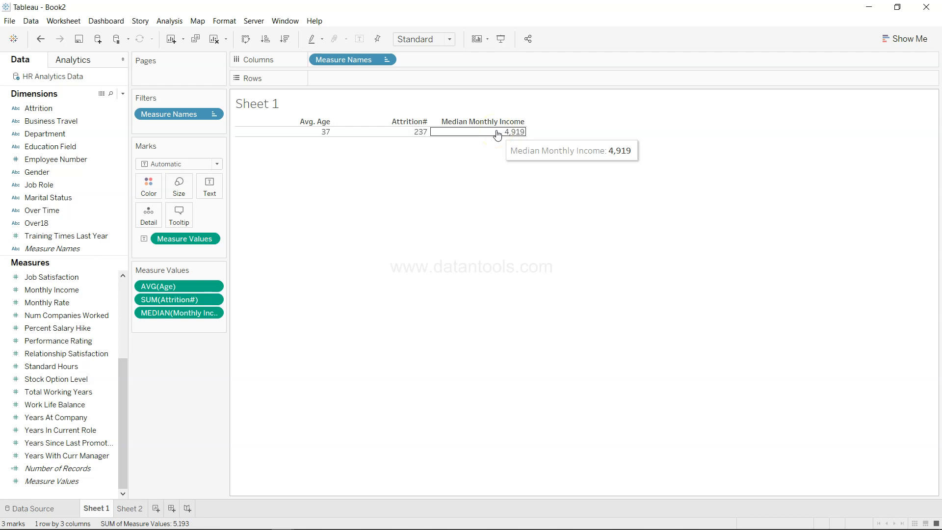
pyautogui.hotkey('alt', 'Tab')
pyautogui.hotkey('alt', 'Tab')
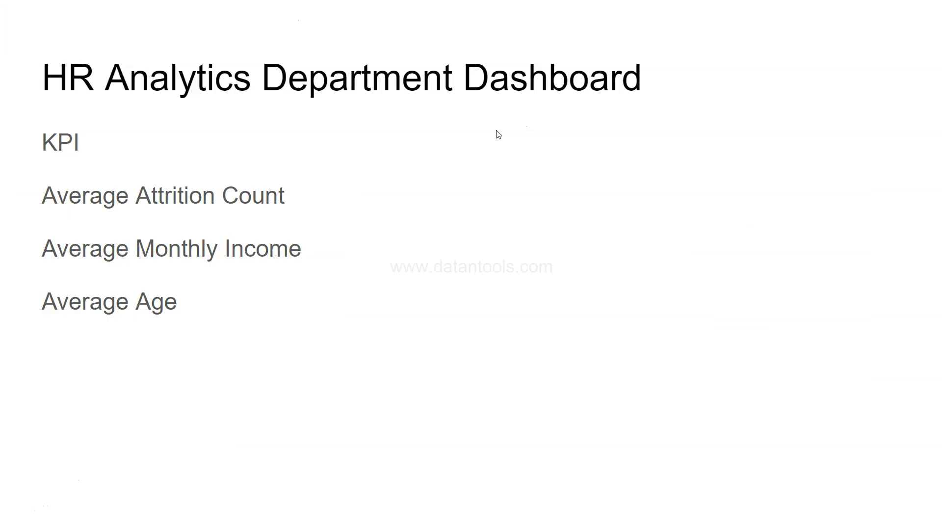
pyautogui.click(497, 131)
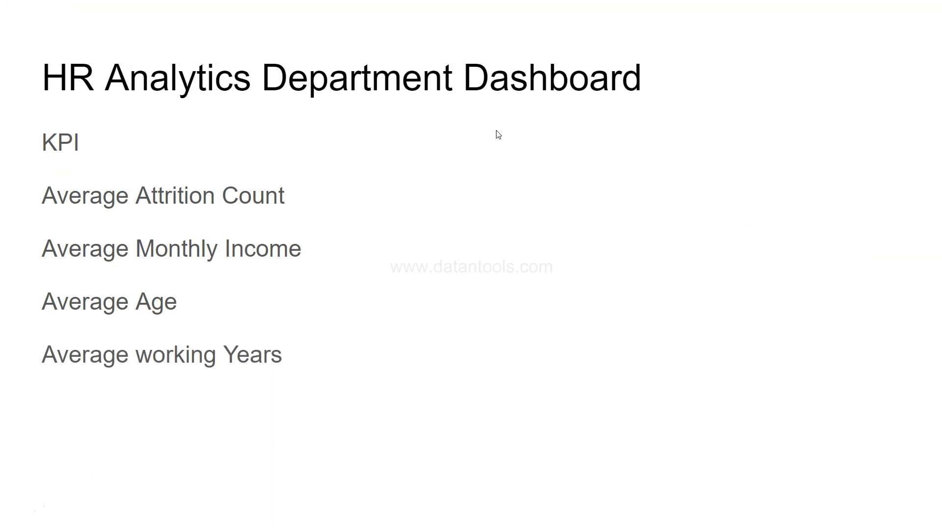
# Switch back to Tableau and add Total Working Years to the measures included by the Measure Names filter.
pyautogui.hotkey('alt', 'Tab')
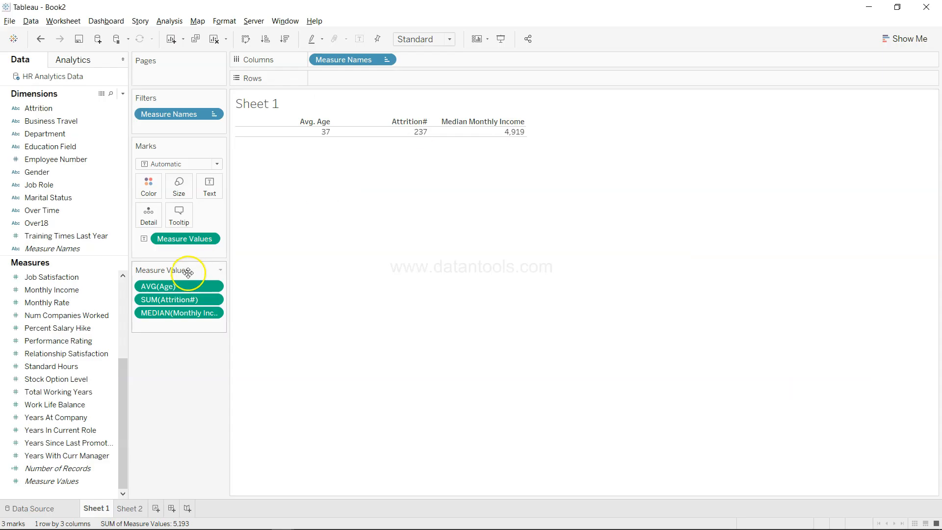
pyautogui.click(215, 115)
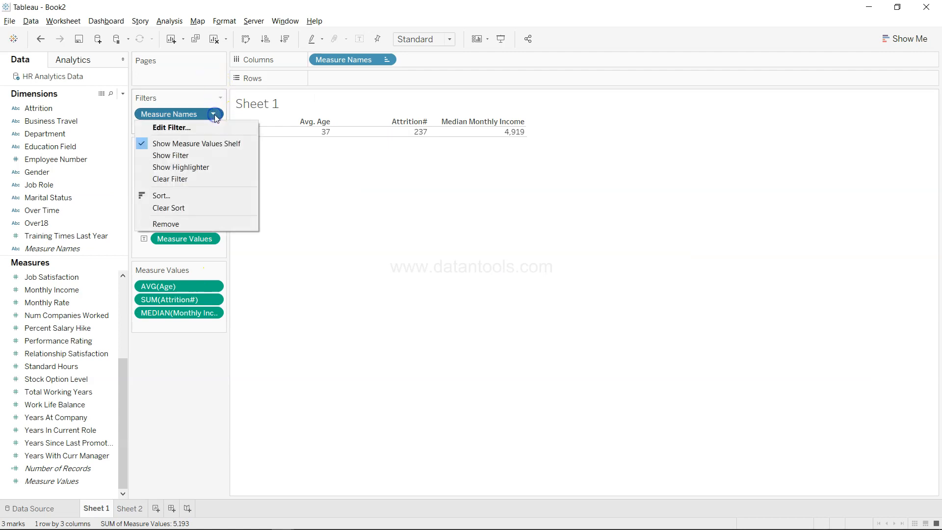
pyautogui.click(217, 129)
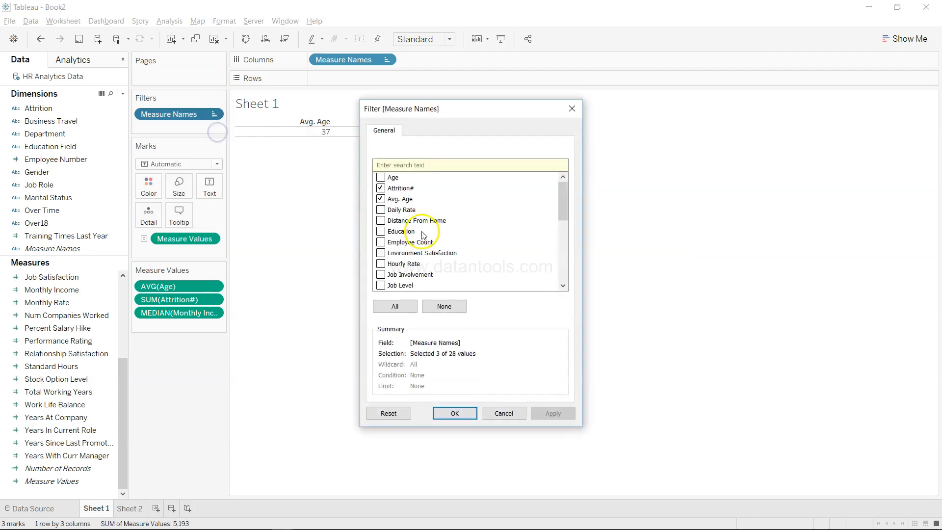
pyautogui.moveTo(567, 201); pyautogui.dragTo(573, 236)
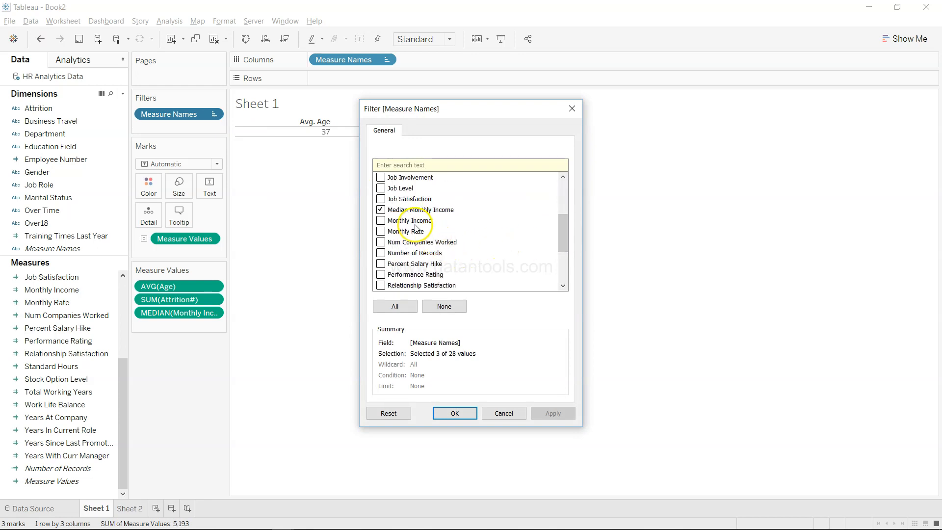
pyautogui.moveTo(561, 235); pyautogui.dragTo(560, 258)
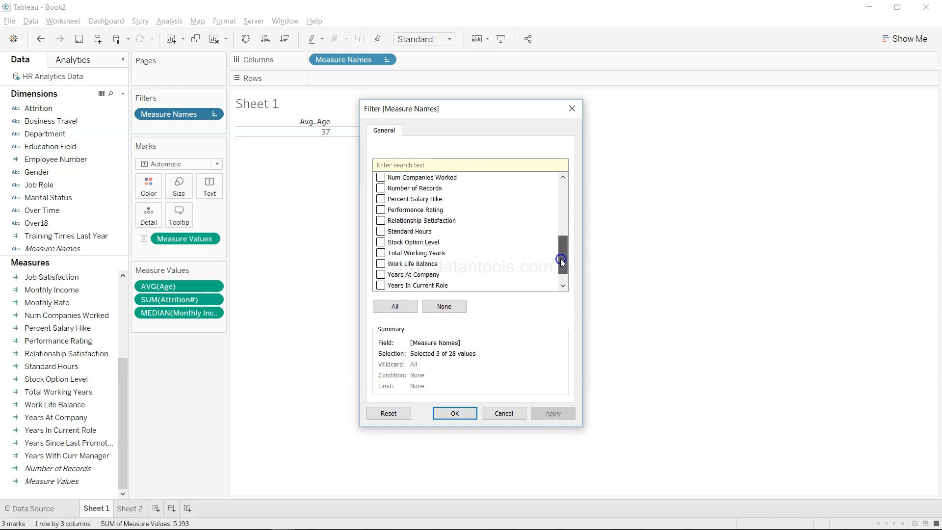
pyautogui.click(381, 252)
pyautogui.click(457, 413)
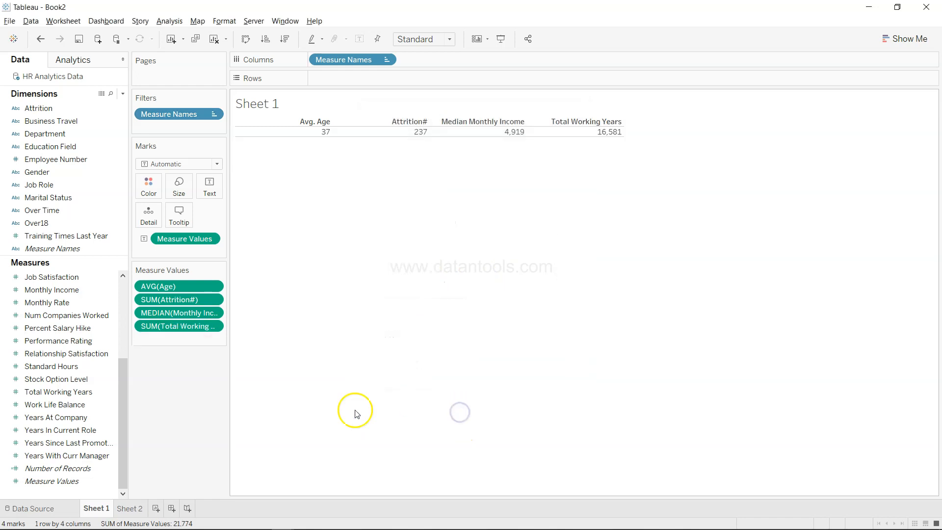
# Change the aggregation of the Total Working Years measure to Average.
pyautogui.click(215, 328)
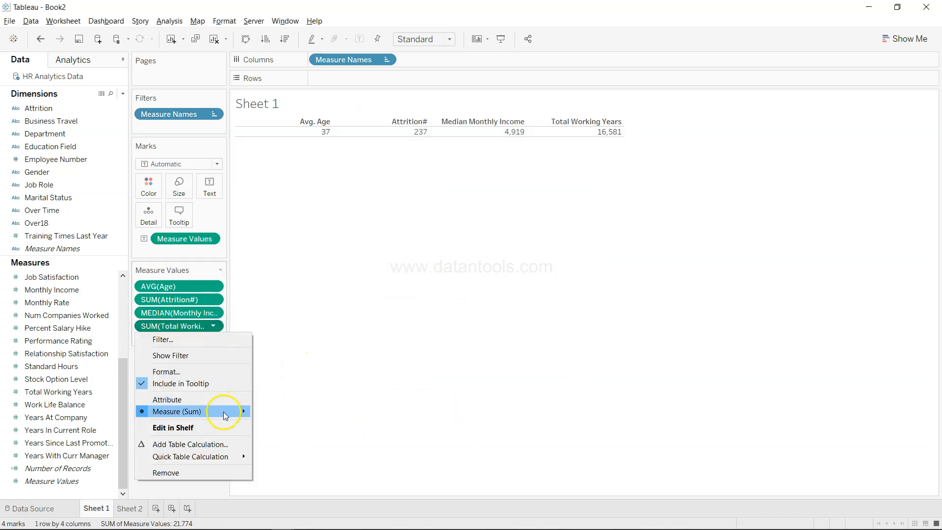
pyautogui.moveTo(223, 411)
pyautogui.click(274, 402)
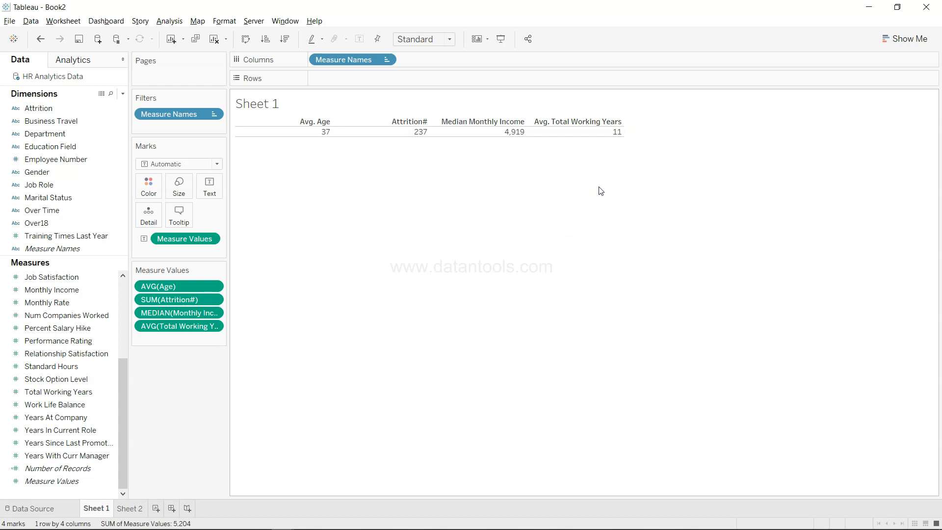
# Reveal the KPI that follows Average working Years in the Google Slides outline and return to Tableau.
pyautogui.hotkey('alt', 'Tab')
pyautogui.press('Right')
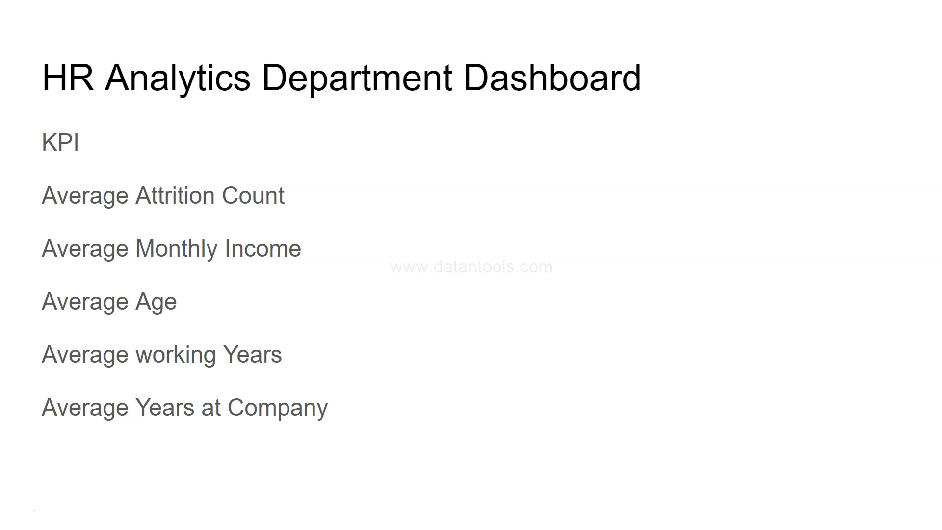
pyautogui.hotkey('alt', 'Tab')
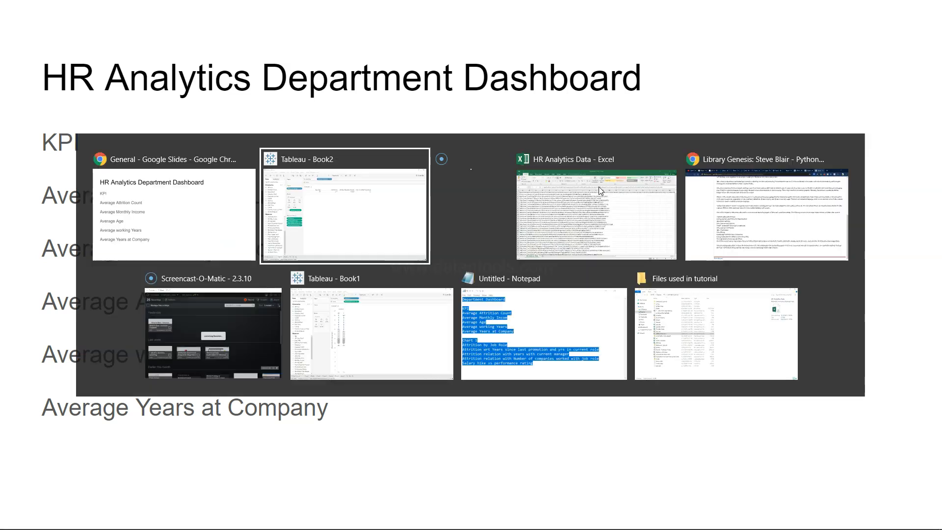
# Add Years At Company to the measures included by the Measure Names filter.
pyautogui.click(68, 418)
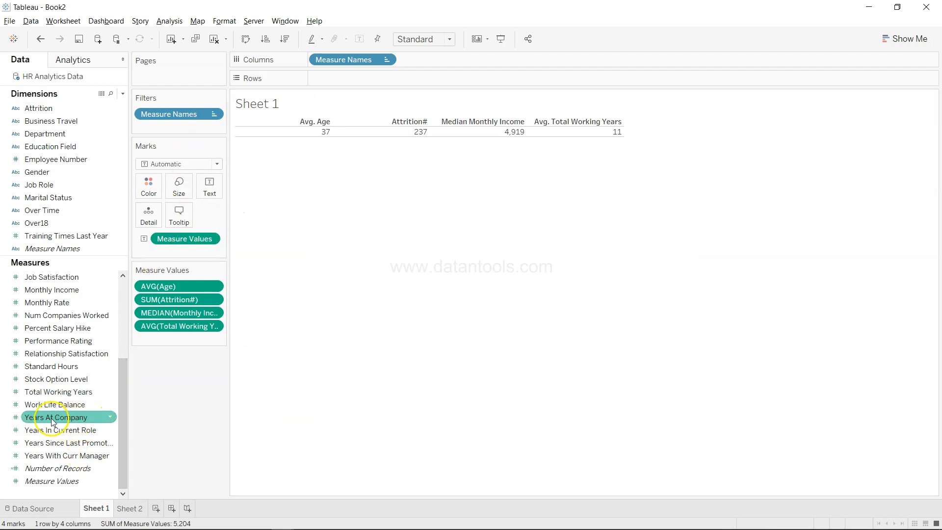
pyautogui.click(216, 115)
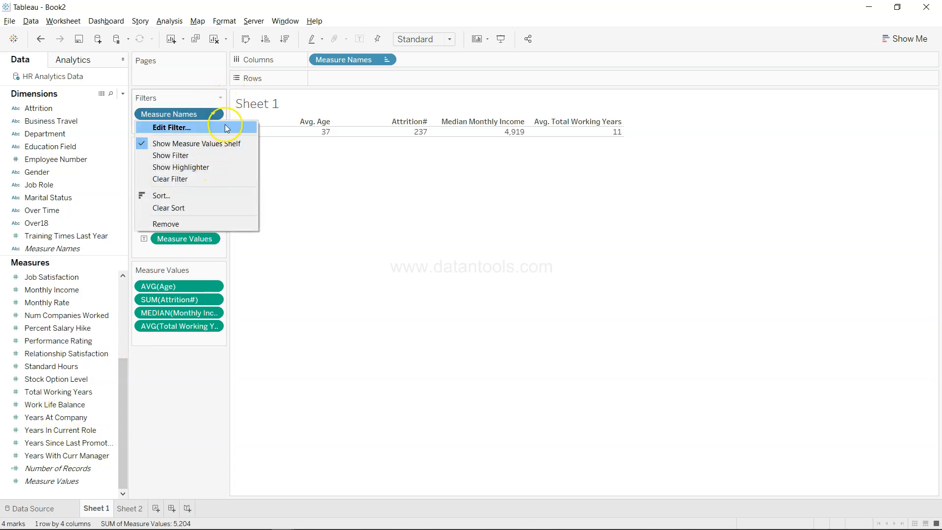
pyautogui.click(228, 127)
pyautogui.scroll(-6, 399, 256)
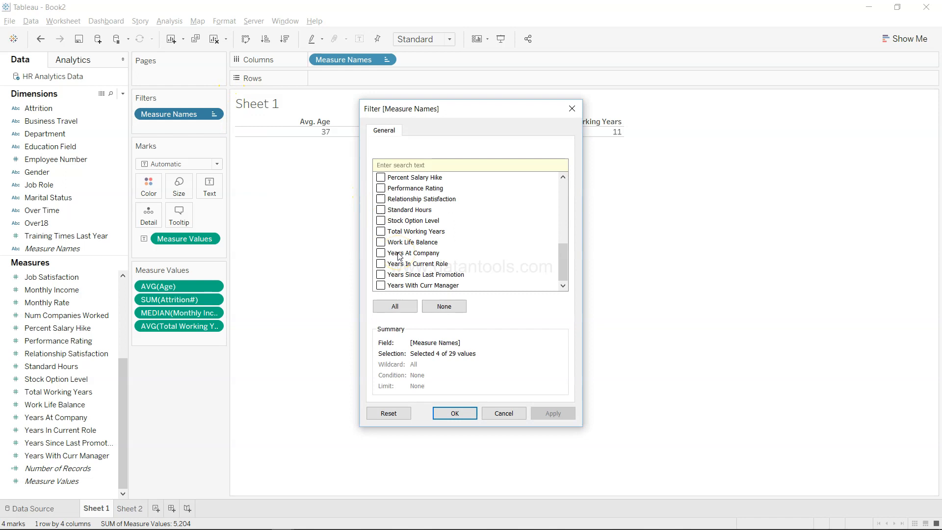
pyautogui.click(380, 253)
pyautogui.click(461, 415)
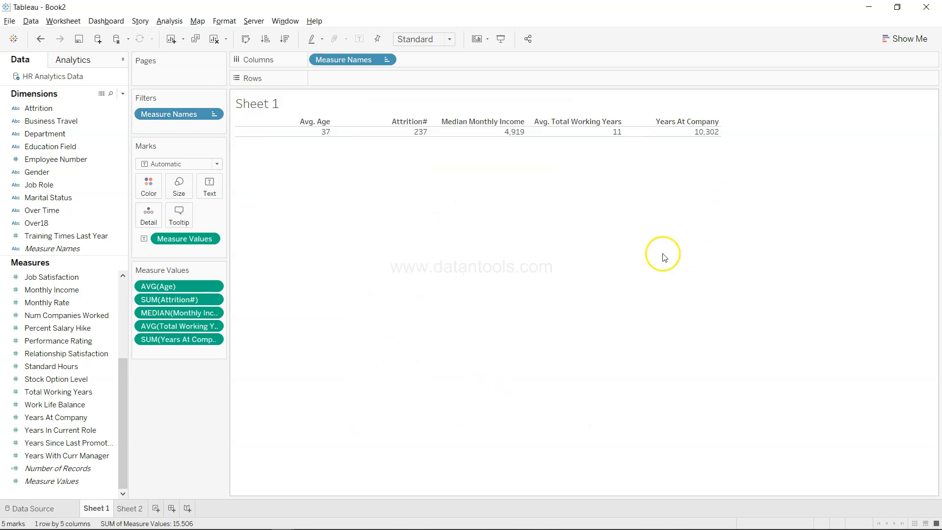
# Change the aggregation of the Years At Company measure to Average.
pyautogui.click(214, 340)
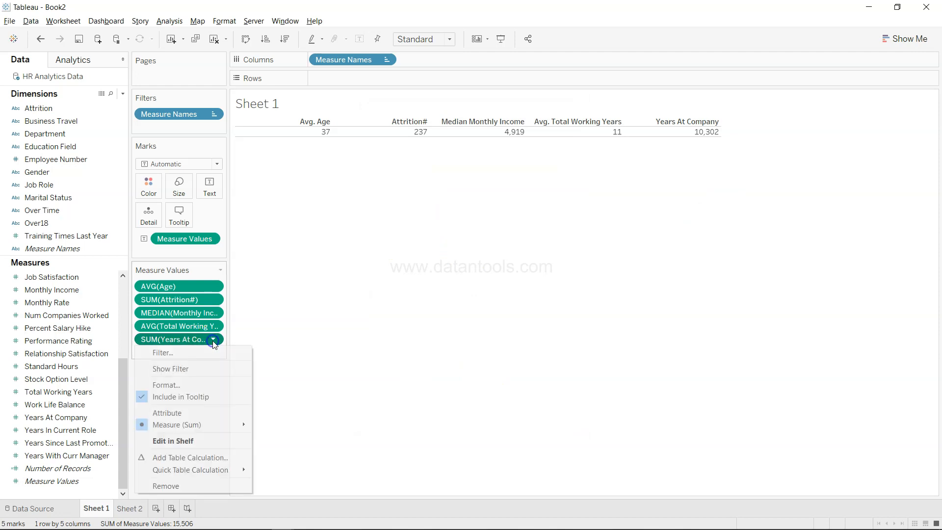
pyautogui.moveTo(221, 423)
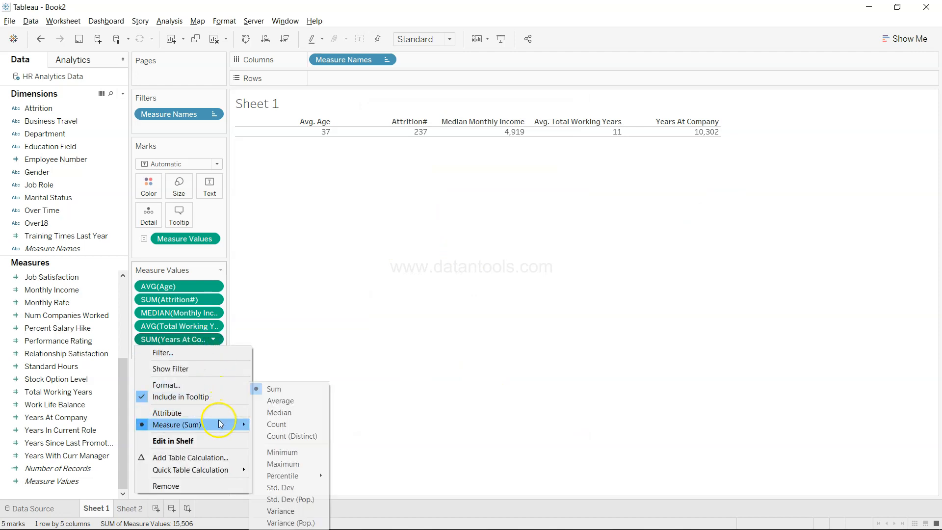
pyautogui.click(274, 401)
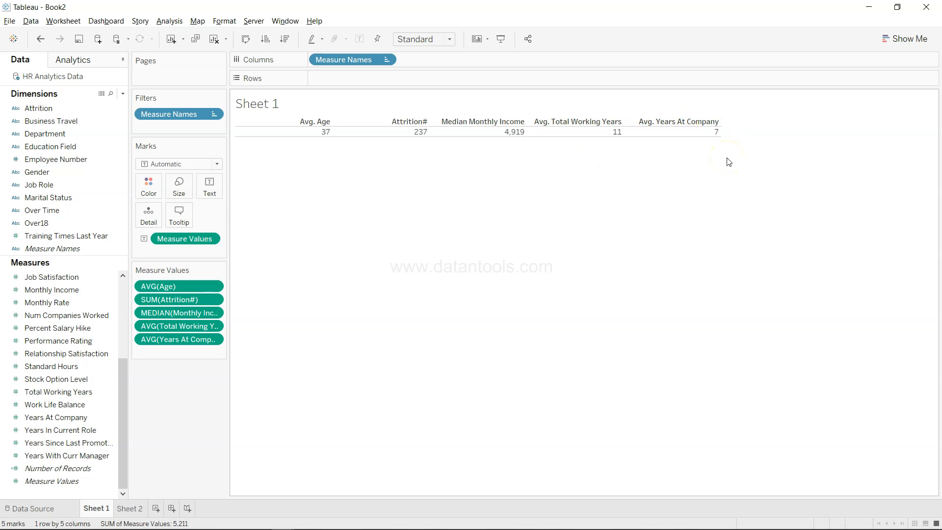
# Check the first planned chart in the Google Slides outline and open Sheet 2 in Tableau.
pyautogui.hotkey('alt', 'Tab')
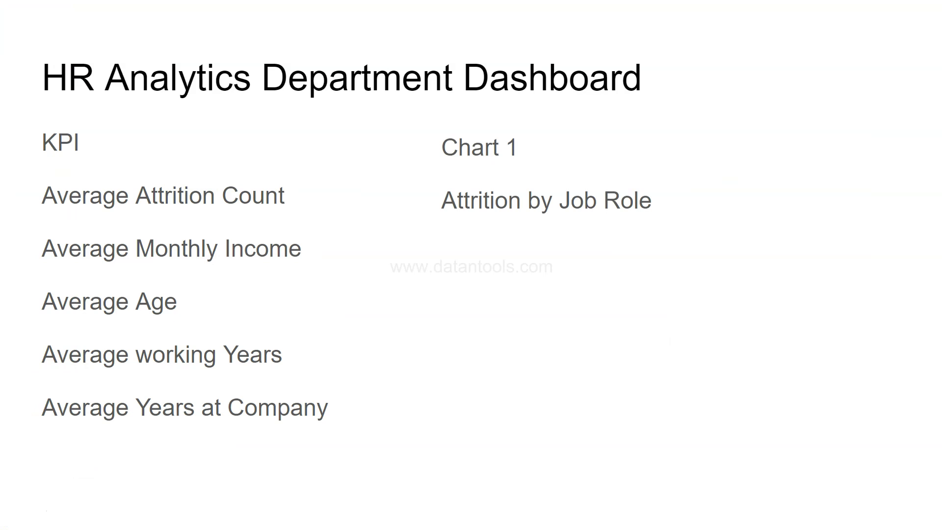
pyautogui.hotkey('alt', 'Tab')
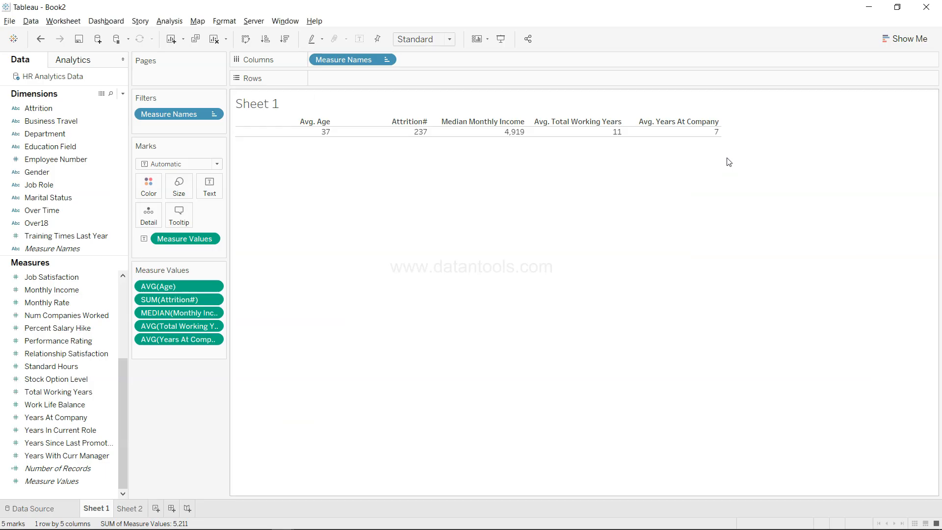
pyautogui.click(133, 510)
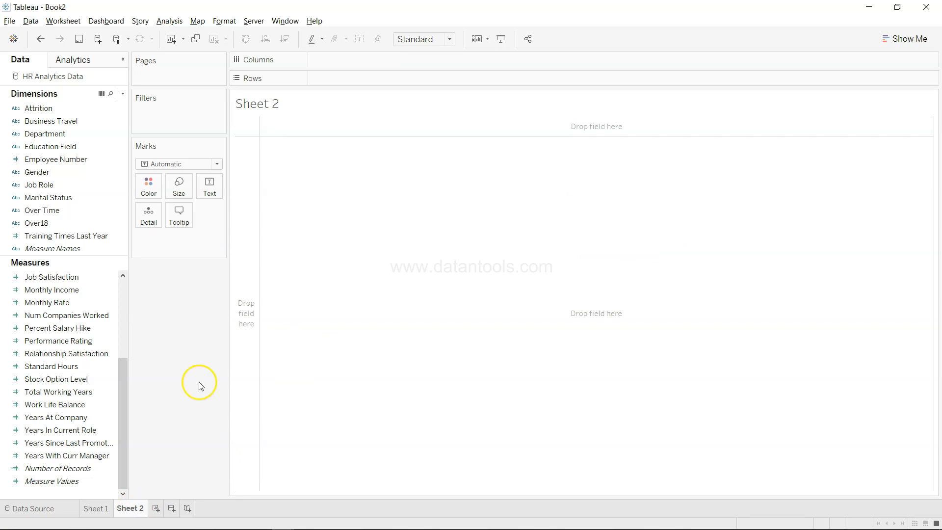
pyautogui.hotkey('alt', 'Tab')
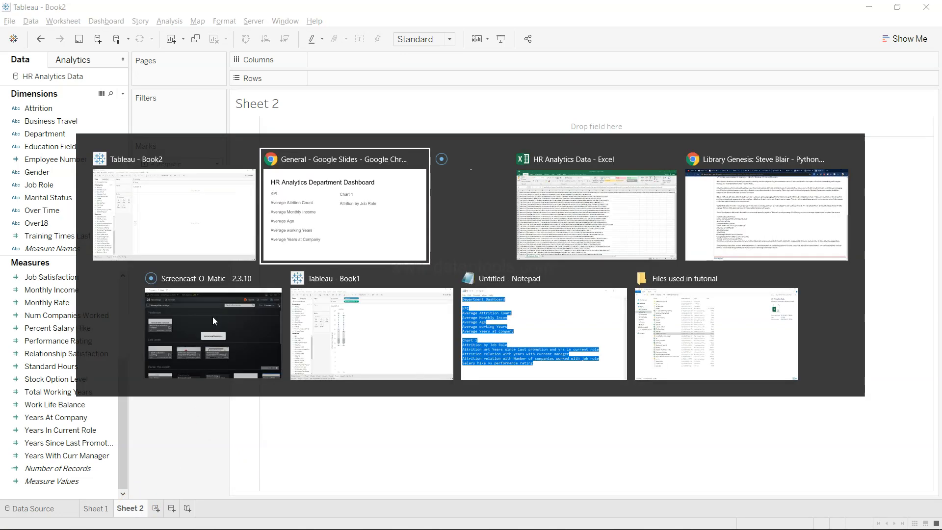
pyautogui.hotkey('alt', 'Tab')
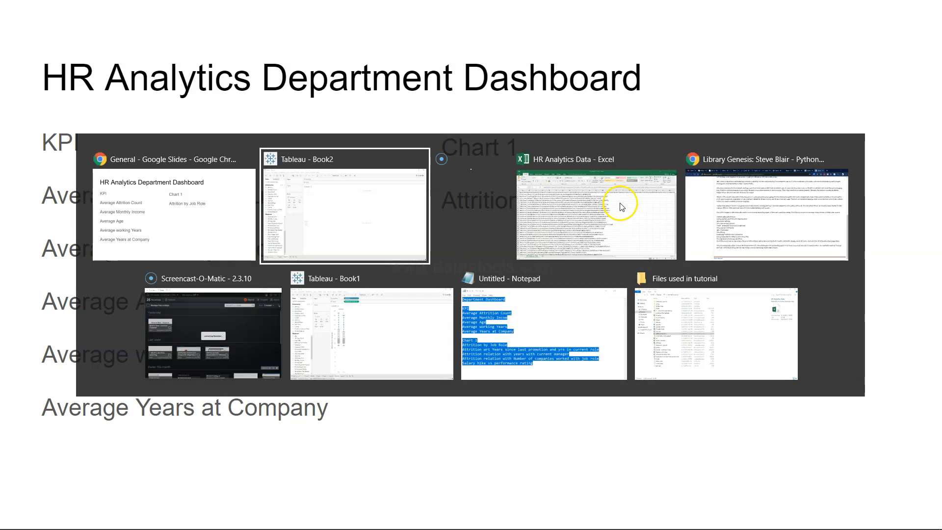
# Search the data fields for "role" and place the Job Role dimension on Rows.
pyautogui.click(94, 341)
pyautogui.scroll(1, 96, 342)
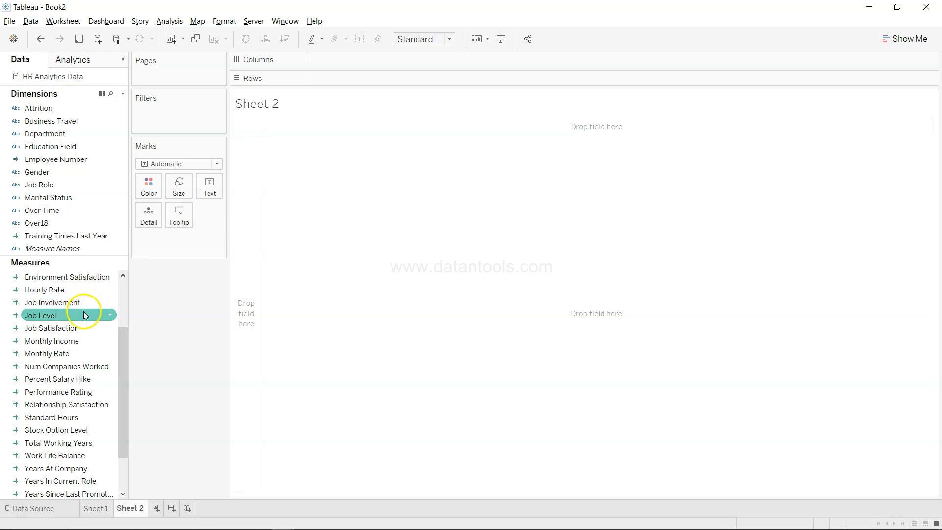
pyautogui.scroll(1, 88, 346)
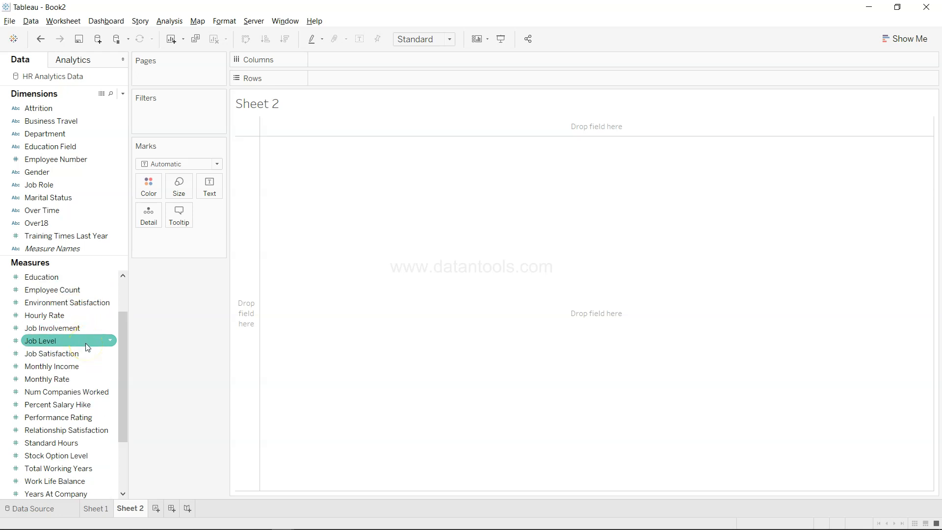
pyautogui.scroll(2, 87, 347)
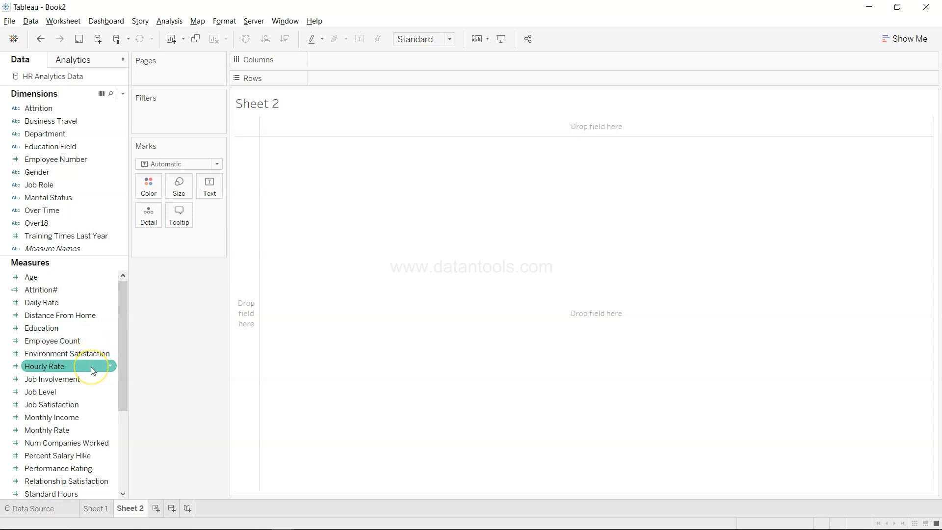
pyautogui.click(112, 94)
pyautogui.write('role')
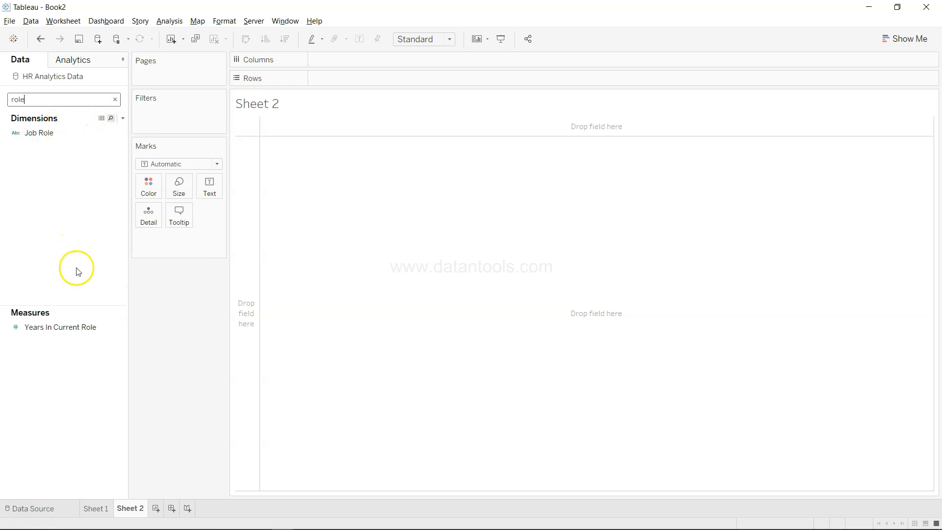
pyautogui.click(45, 137)
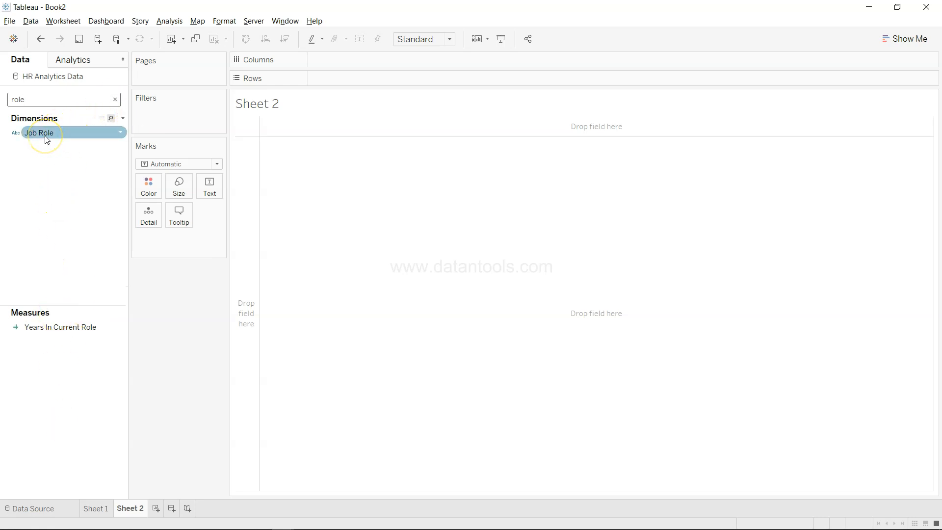
pyautogui.moveTo(47, 140); pyautogui.dragTo(342, 75)
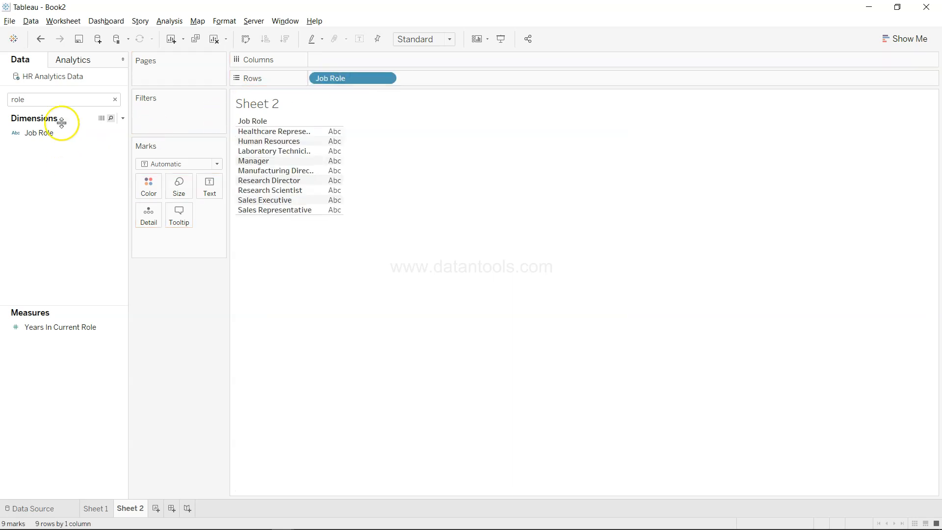
# Clear the field search, add Attrition# as the value for each job role and show it as a horizontal bar chart.
pyautogui.click(115, 100)
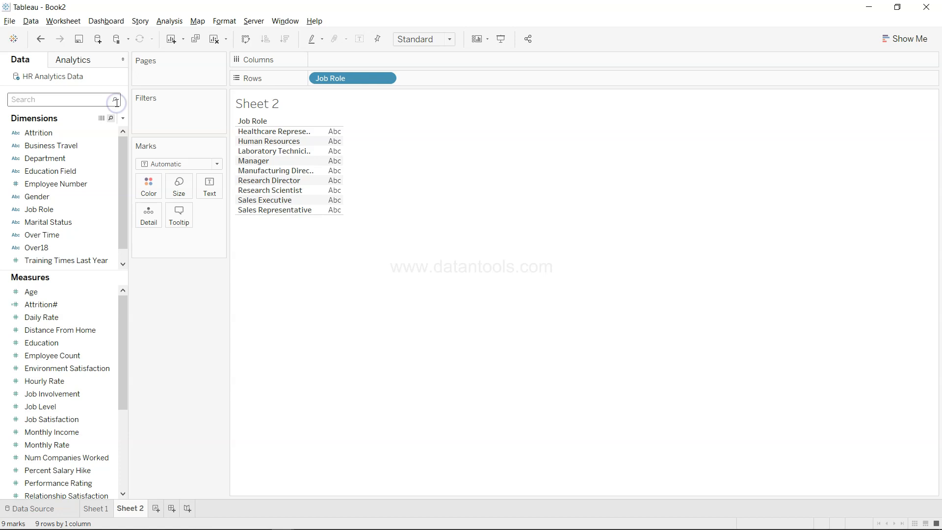
pyautogui.moveTo(90, 303); pyautogui.dragTo(331, 170)
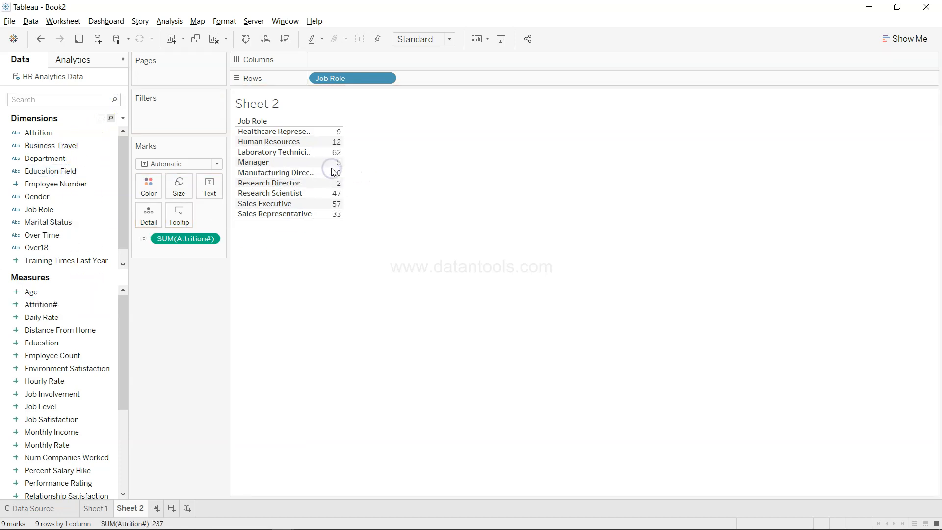
pyautogui.click(909, 40)
pyautogui.click(842, 133)
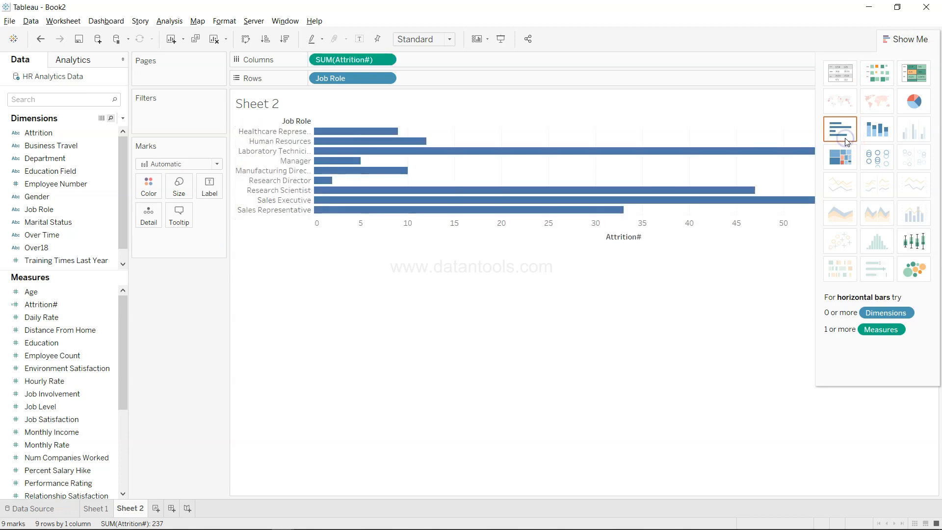
# Sort the job roles by Attrition# in descending order and widen the Job Role label column so full names fit.
pyautogui.click(899, 47)
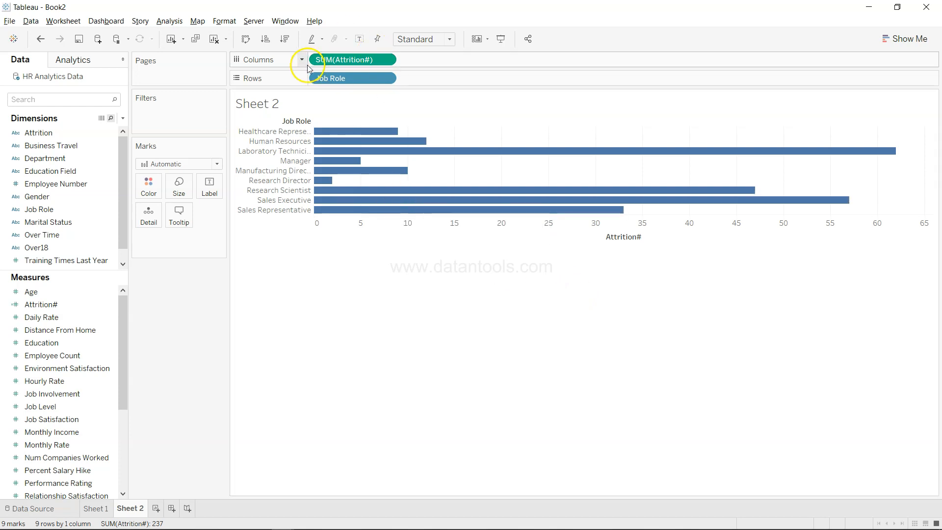
pyautogui.click(284, 40)
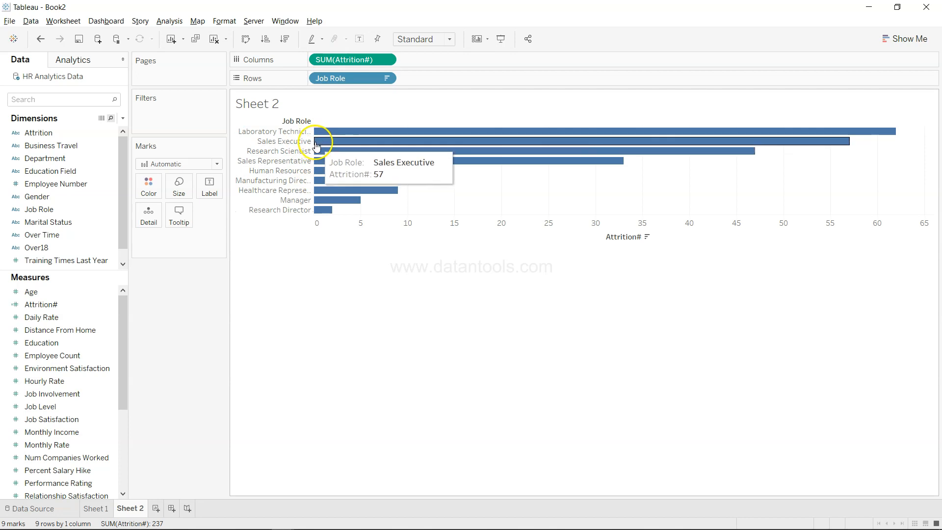
pyautogui.moveTo(314, 145); pyautogui.dragTo(356, 147)
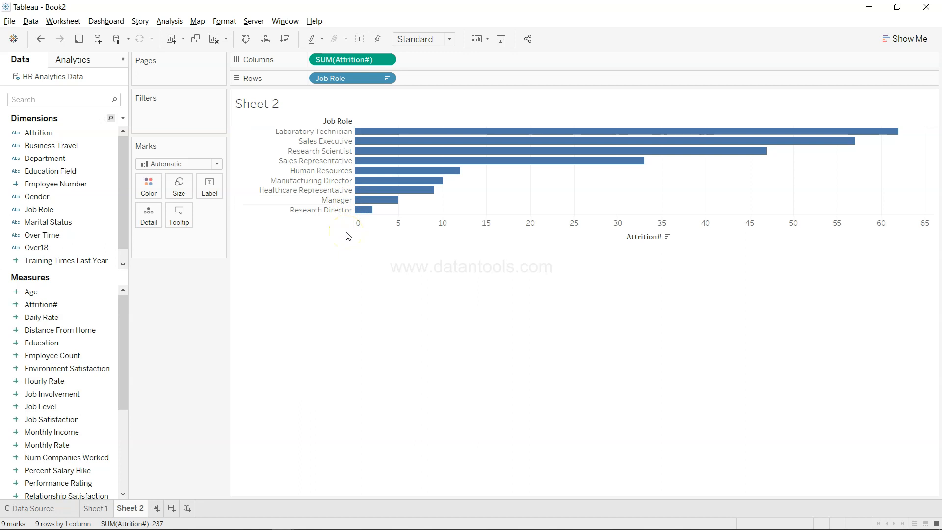
pyautogui.click(346, 135)
# Add a new worksheet and check the next planned chart in the Google Slides outline, returning to Tableau.
pyautogui.click(156, 508)
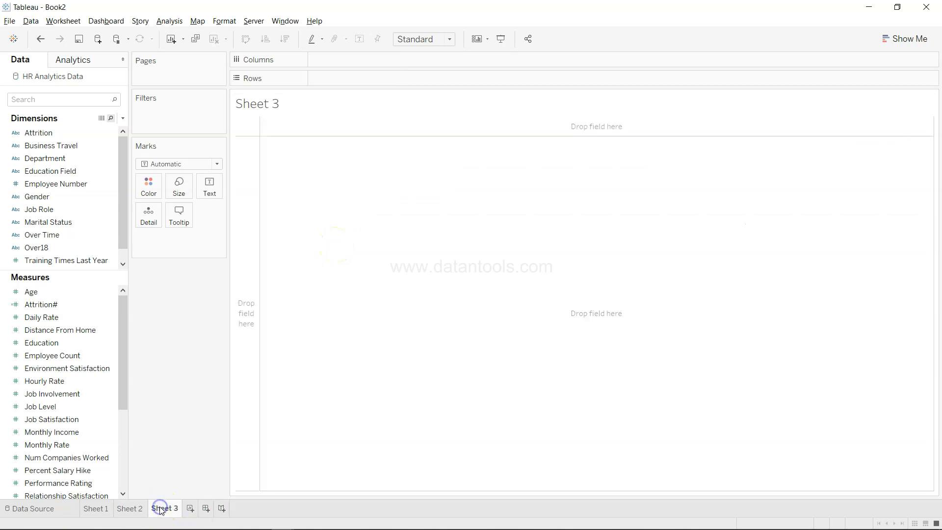
pyautogui.hotkey('alt', 'Tab')
pyautogui.click(287, 458)
pyautogui.click(68, 329)
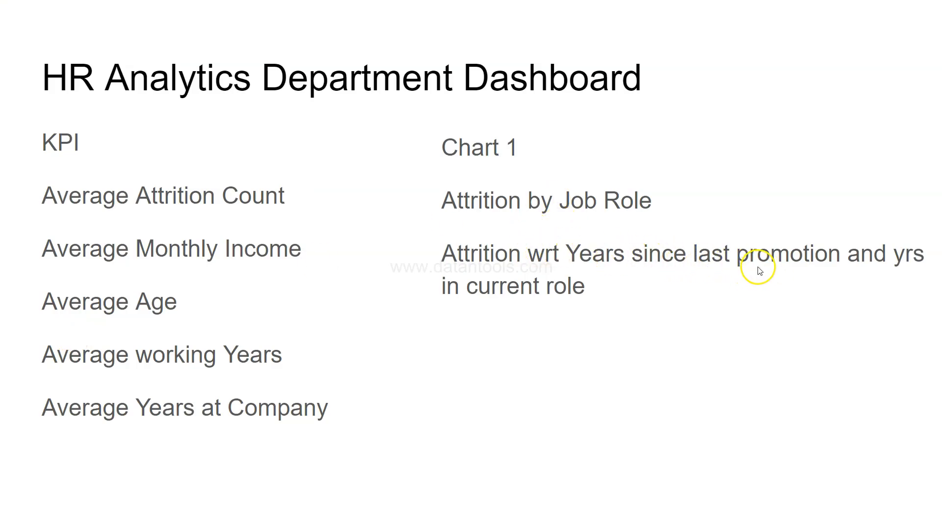
pyautogui.hotkey('alt', 'Tab')
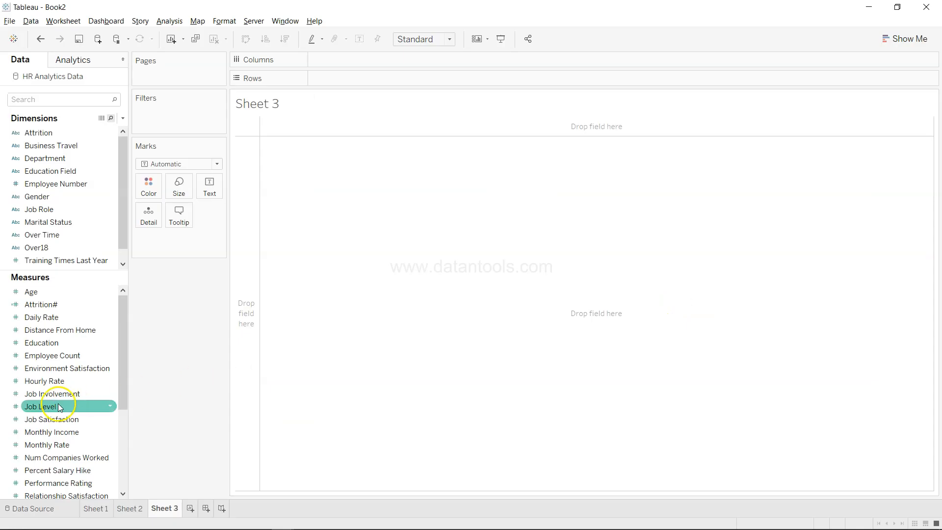
# Create a scatter plot from the Years Since Last Promotion and Years In Current Role measures.
pyautogui.scroll(-4, 58, 405)
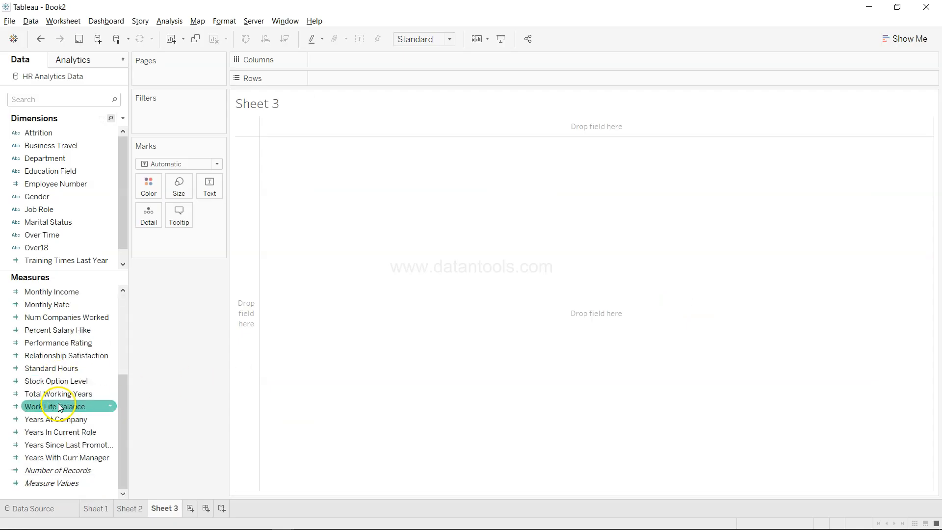
pyautogui.click(70, 448)
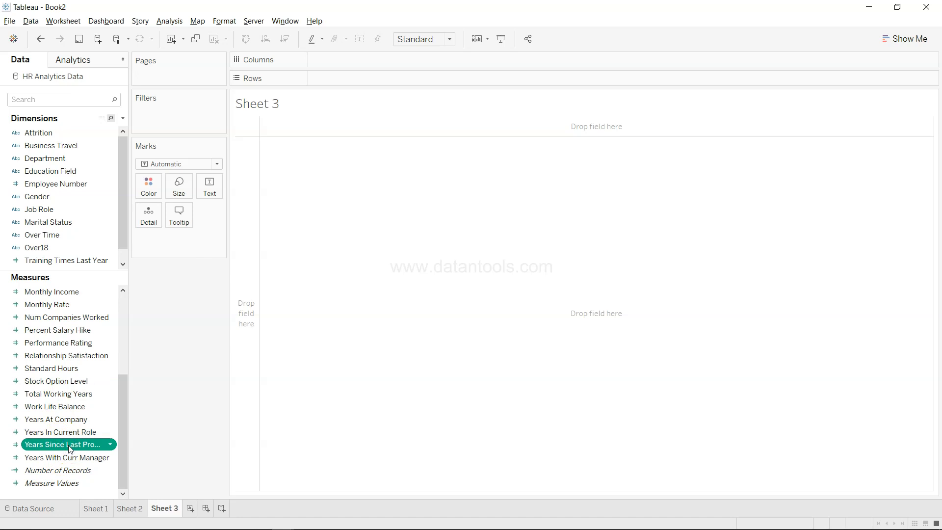
pyautogui.keyDown('ctrl'); pyautogui.click(70, 432); pyautogui.keyUp('ctrl')
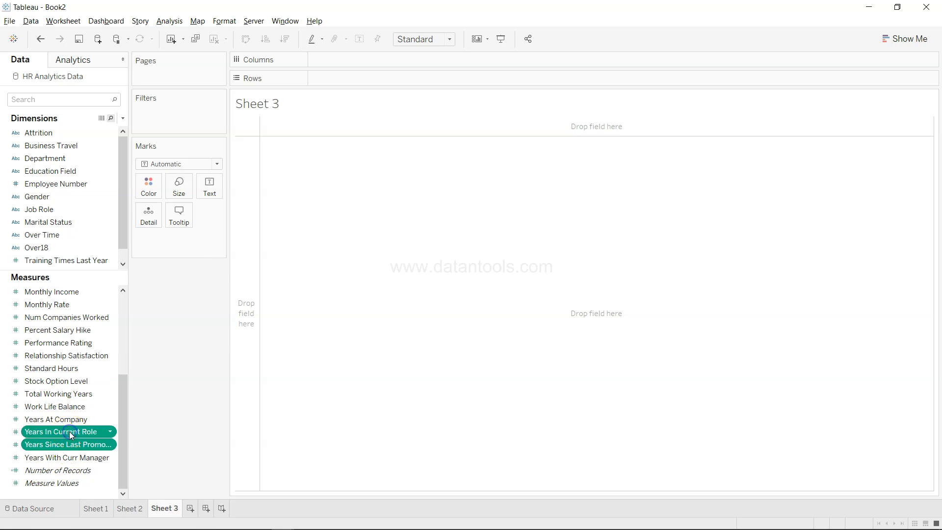
pyautogui.click(906, 39)
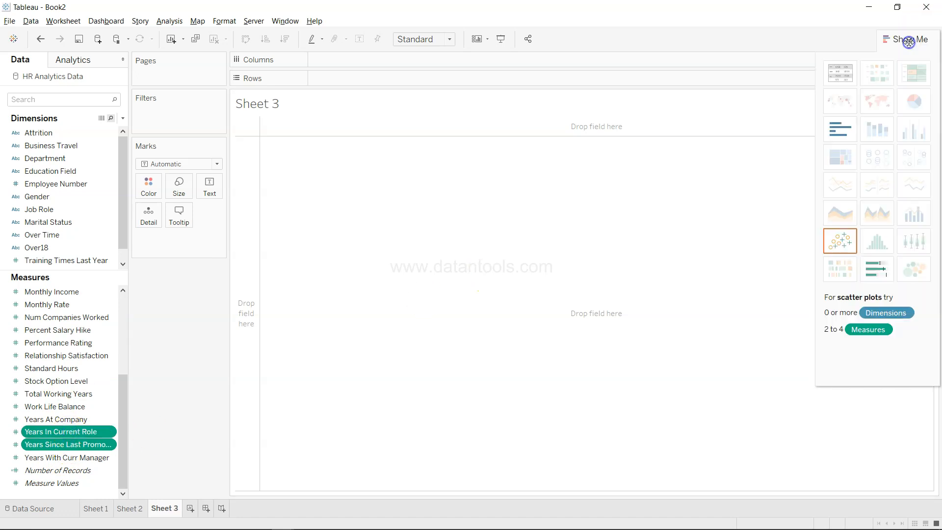
pyautogui.click(840, 239)
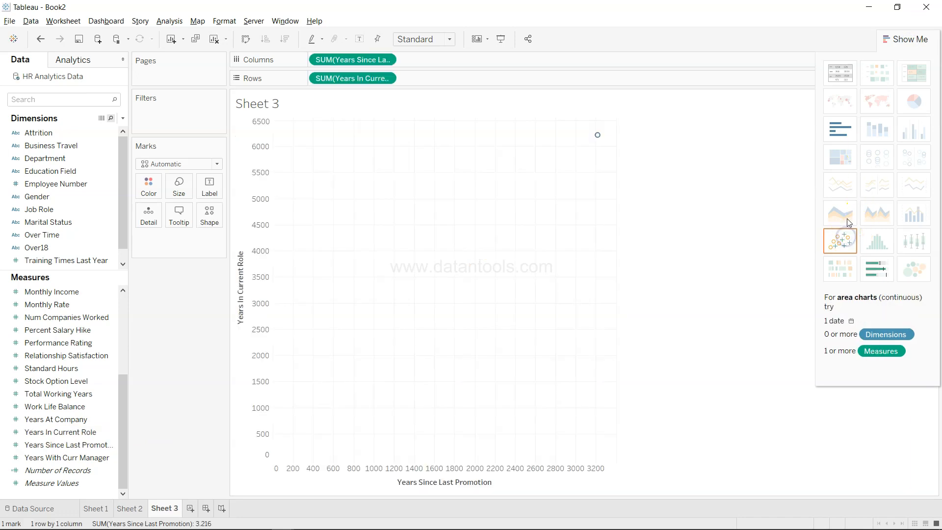
pyautogui.click(902, 39)
# Turn off measure aggregation for the scatter plot and colour its marks by the Attrition dimension.
pyautogui.click(168, 21)
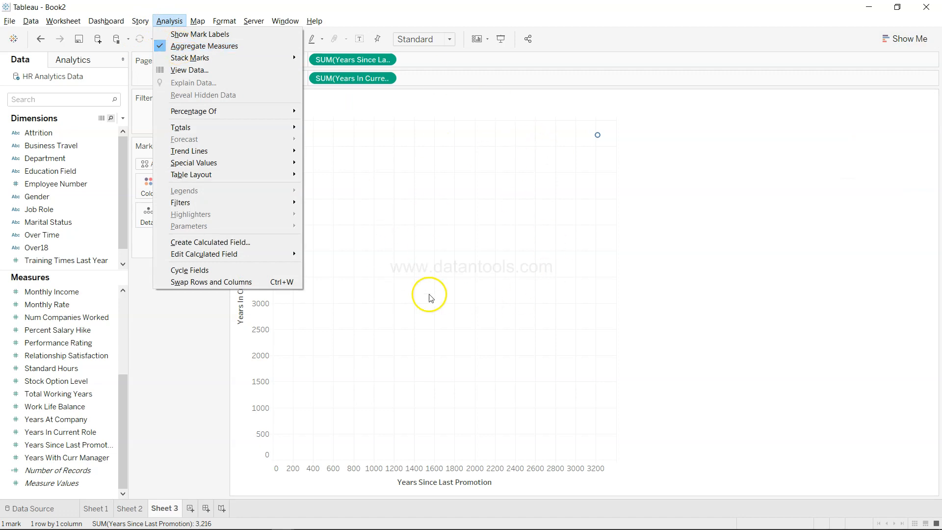
pyautogui.click(176, 45)
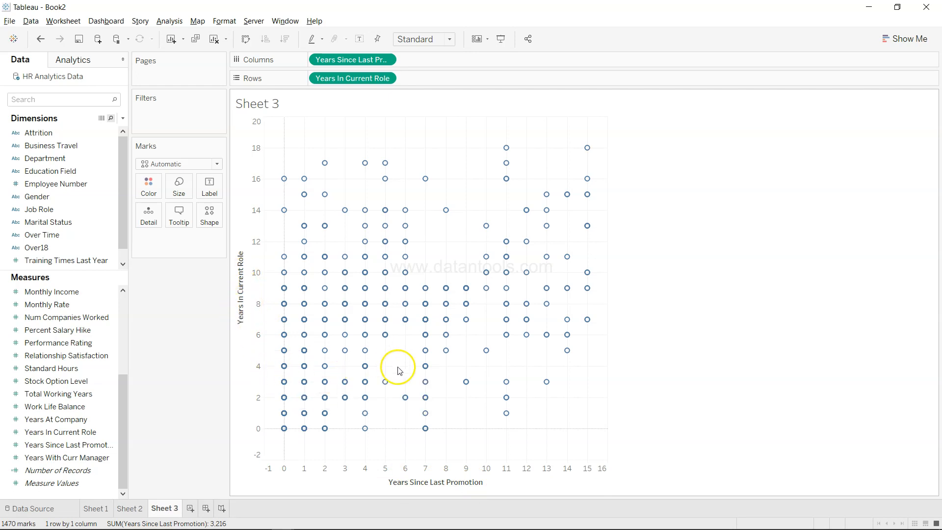
pyautogui.moveTo(448, 333)
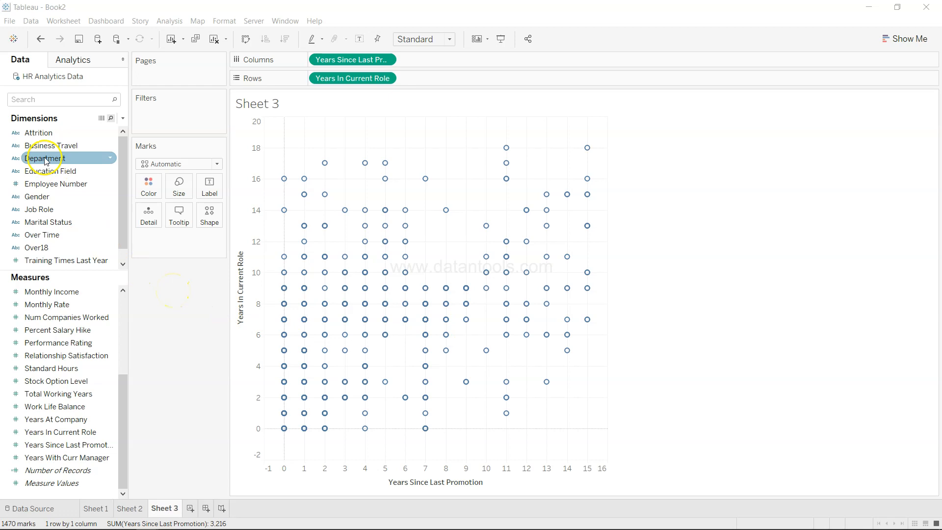
pyautogui.moveTo(39, 133); pyautogui.dragTo(147, 188)
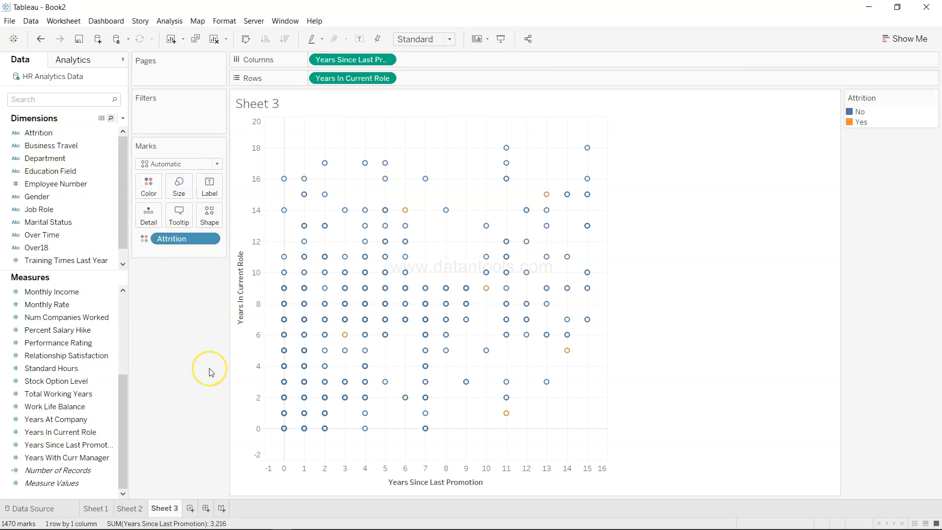
# Examine the scatter plot's marks across years in role and since promotion, briefly highlighting the Yes attrition group.
pyautogui.moveTo(507, 420)
pyautogui.moveTo(486, 295)
pyautogui.moveTo(547, 196)
pyautogui.moveTo(369, 337)
pyautogui.moveTo(424, 362)
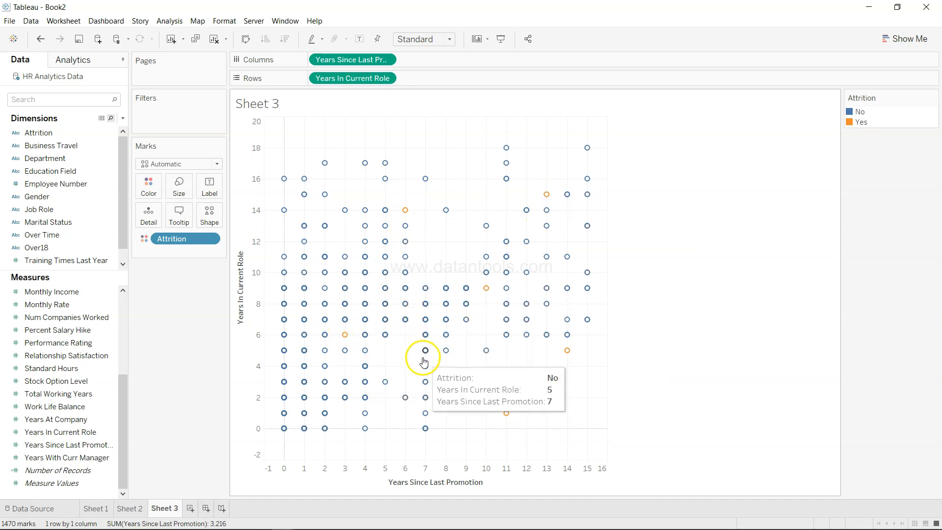
pyautogui.moveTo(564, 325)
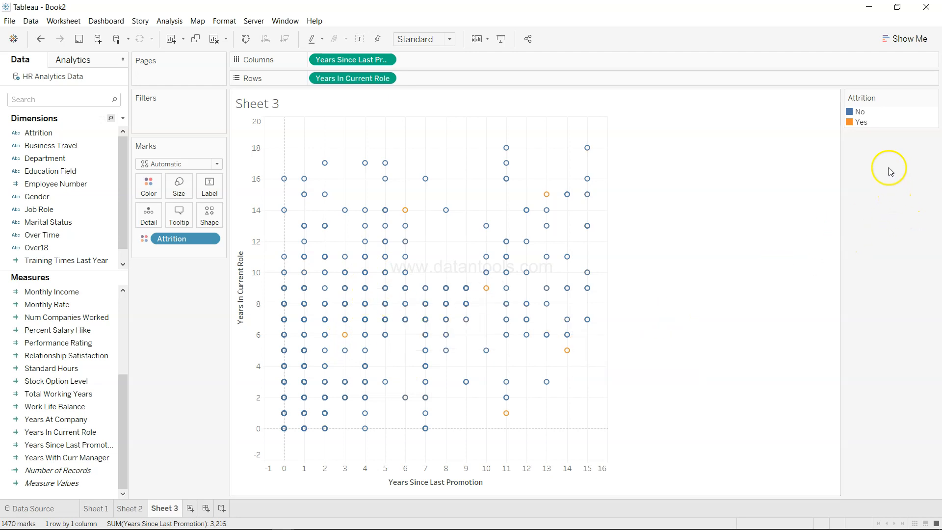
pyautogui.click(862, 124)
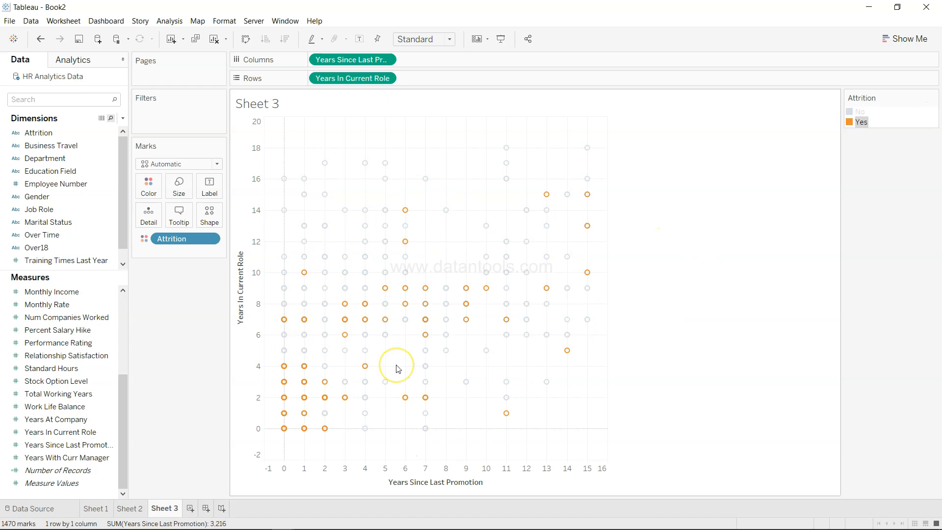
pyautogui.click(868, 201)
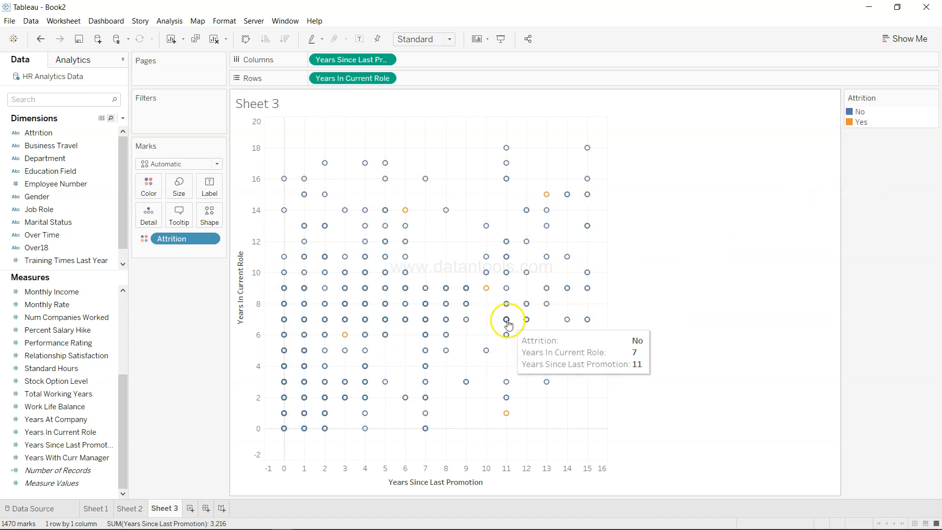
pyautogui.moveTo(368, 313)
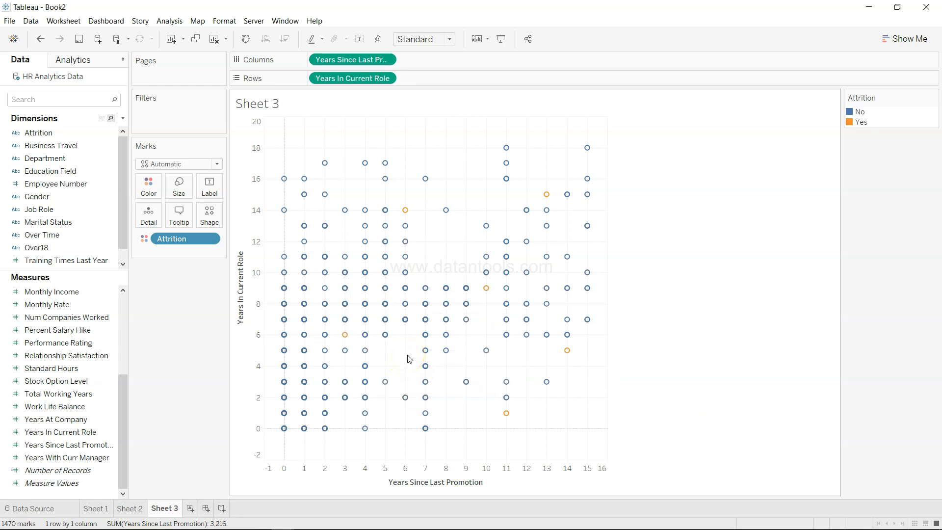
pyautogui.moveTo(326, 294)
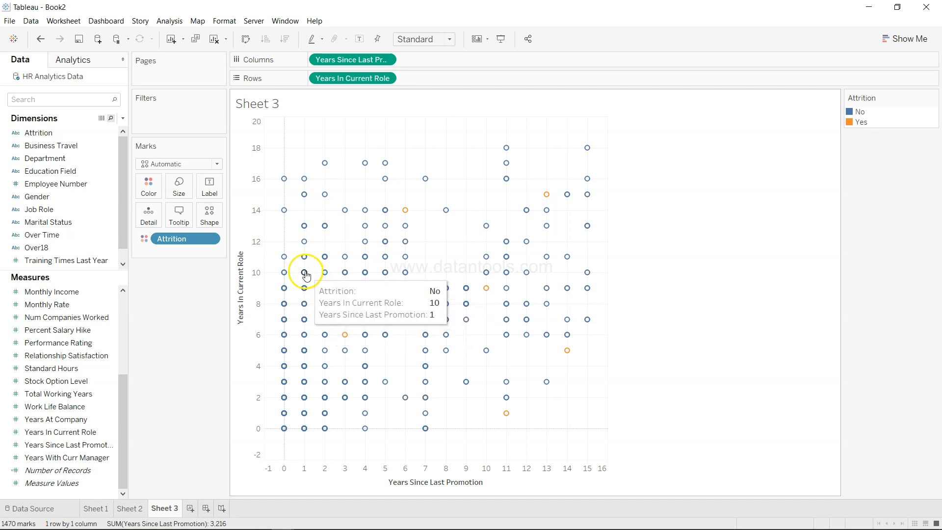
pyautogui.moveTo(287, 265)
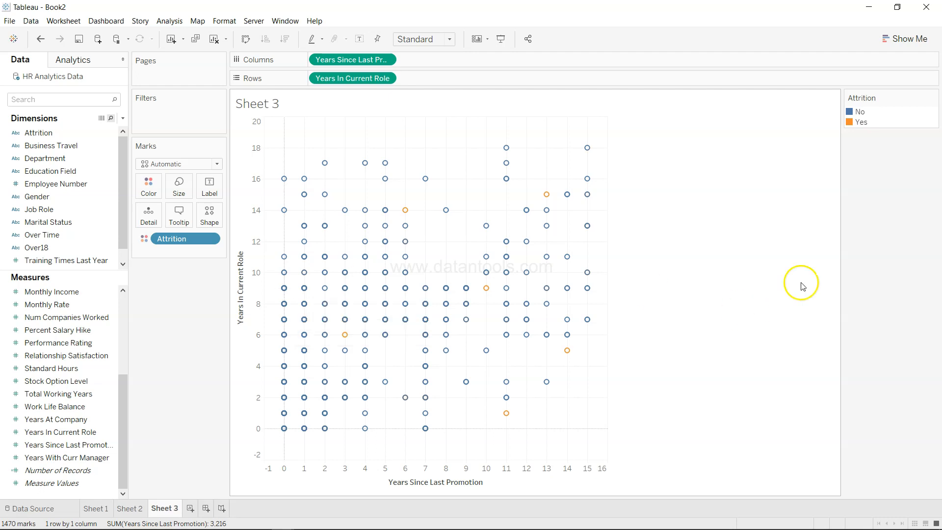
# Highlight the Yes attrition marks again and examine how they cluster by years in current role and since last promotion.
pyautogui.click(862, 123)
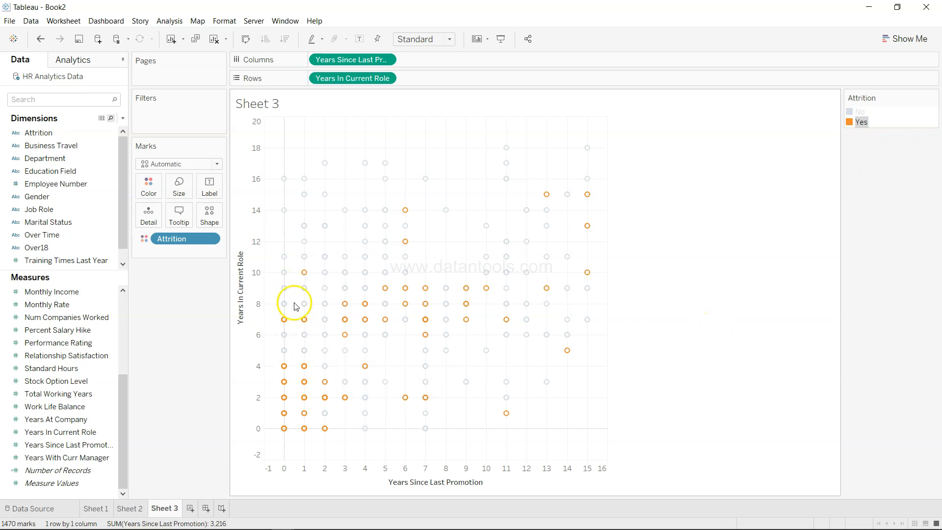
pyautogui.moveTo(322, 321)
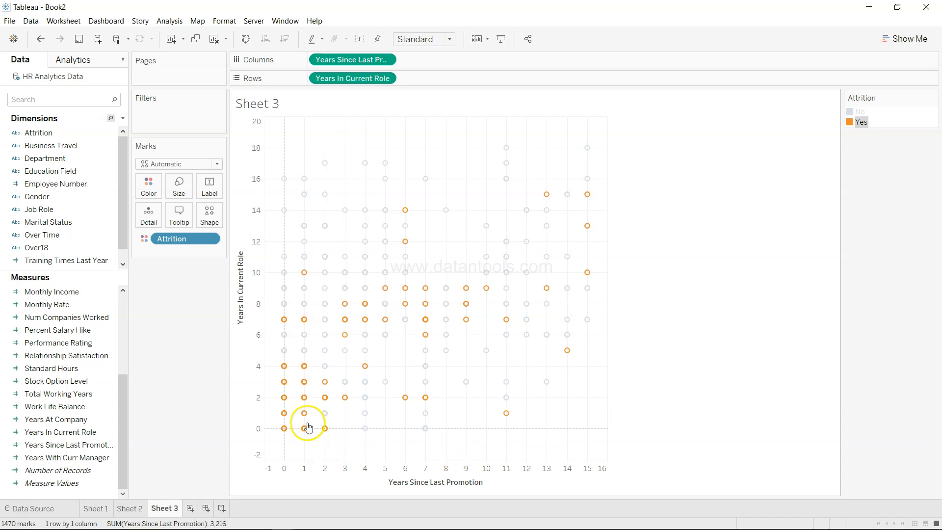
pyautogui.moveTo(529, 322)
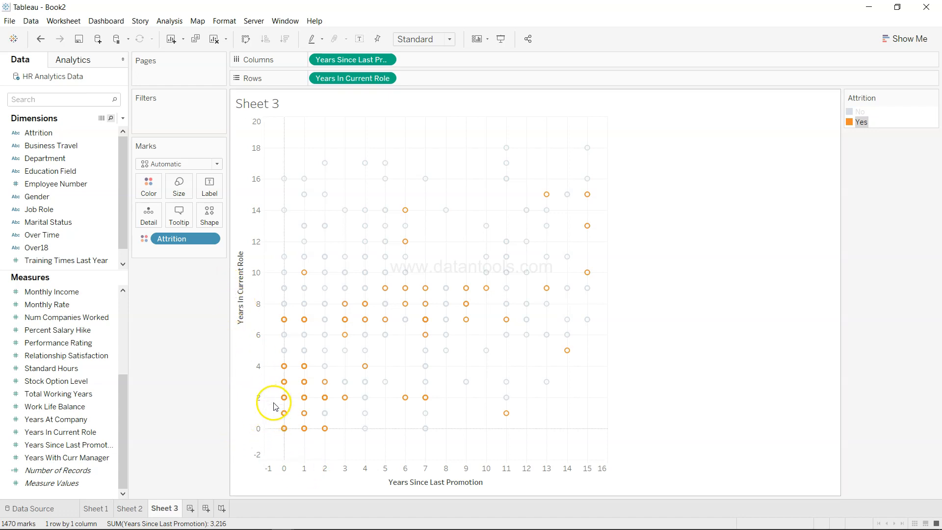
pyautogui.moveTo(284, 398)
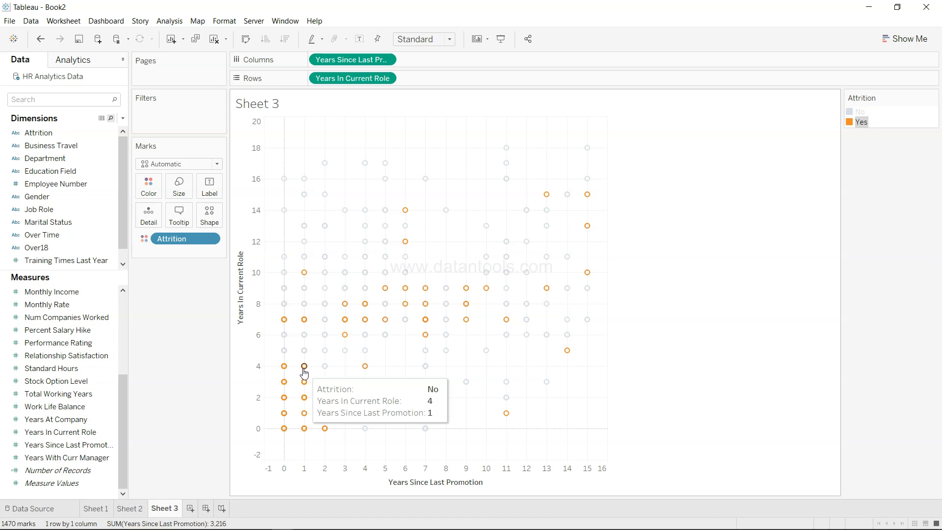
pyautogui.click(370, 444)
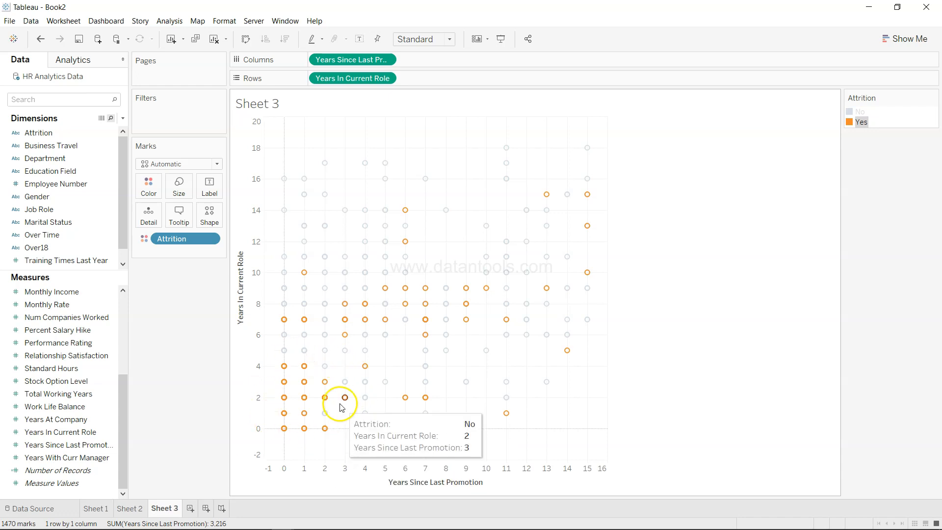
pyautogui.moveTo(328, 397)
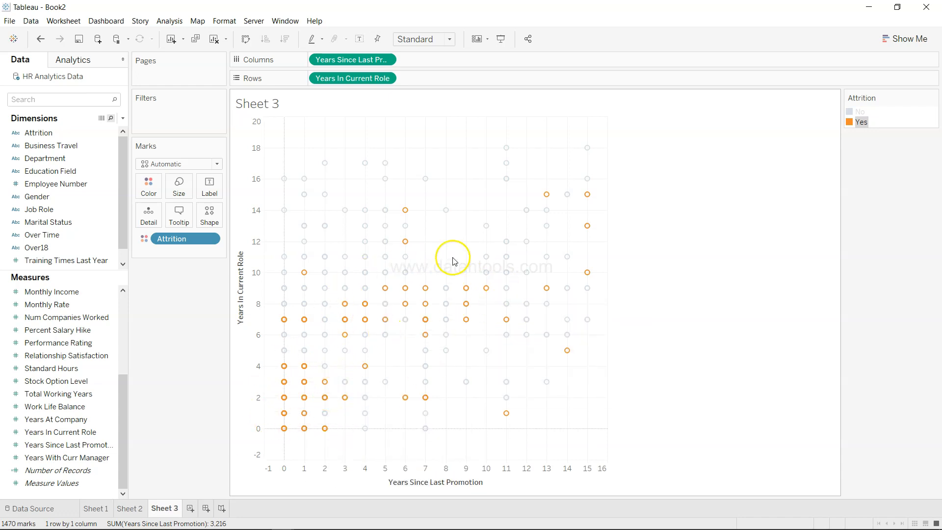
pyautogui.moveTo(361, 278)
pyautogui.moveTo(440, 293)
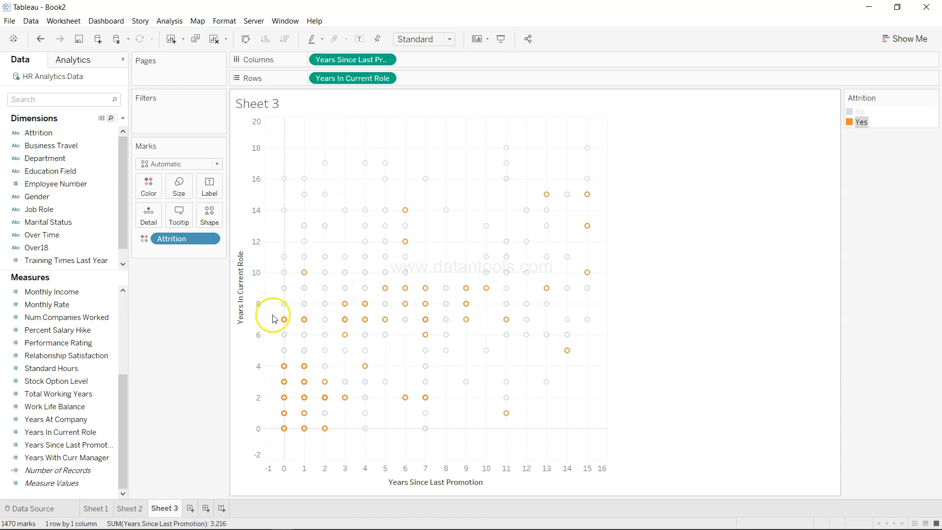
pyautogui.moveTo(288, 316)
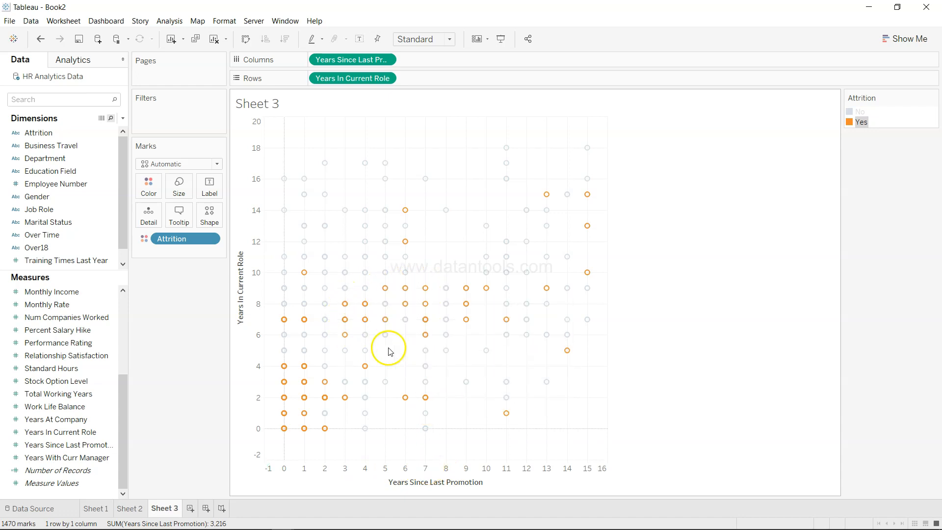
pyautogui.moveTo(431, 346)
# Reveal the next planned chart in the Google Slides outline and return to Sheet 3 in Tableau.
pyautogui.hotkey('alt', 'Tab')
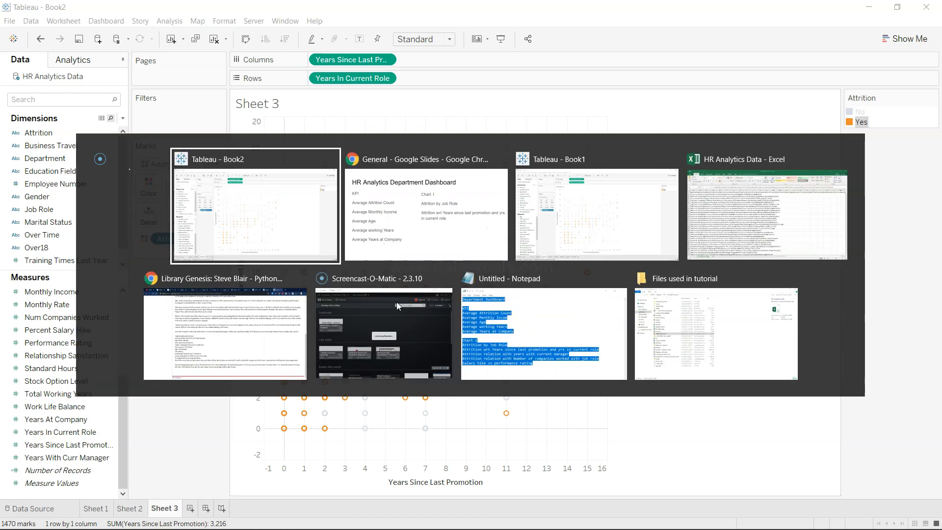
pyautogui.hotkey('alt', 'Tab')
pyautogui.press('Right')
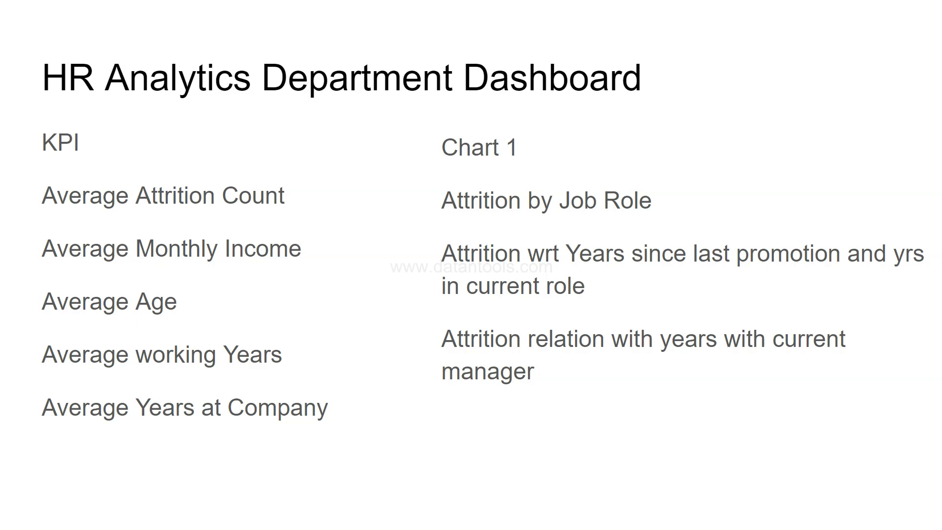
pyautogui.hotkey('alt', 'Tab')
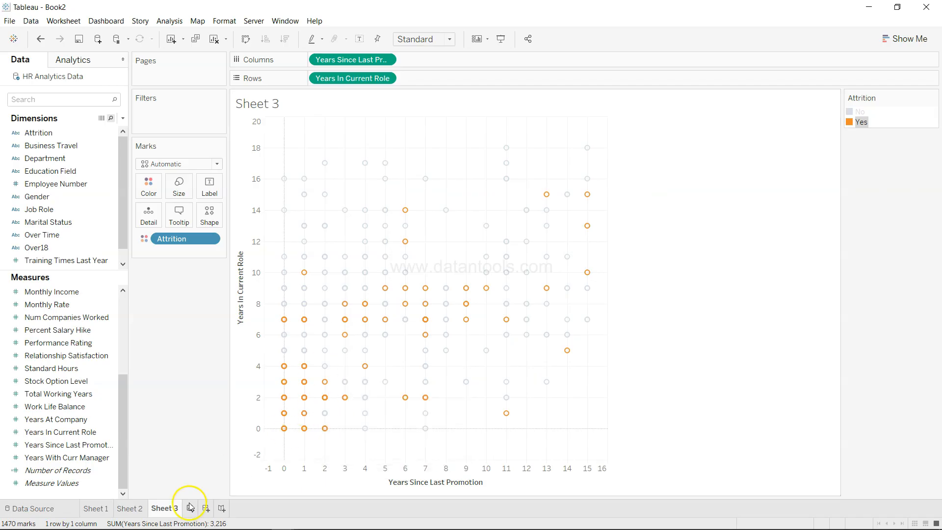
# Create a new worksheet and chart the Years With Curr Manager and Attrition# measures as horizontal bars.
pyautogui.click(191, 507)
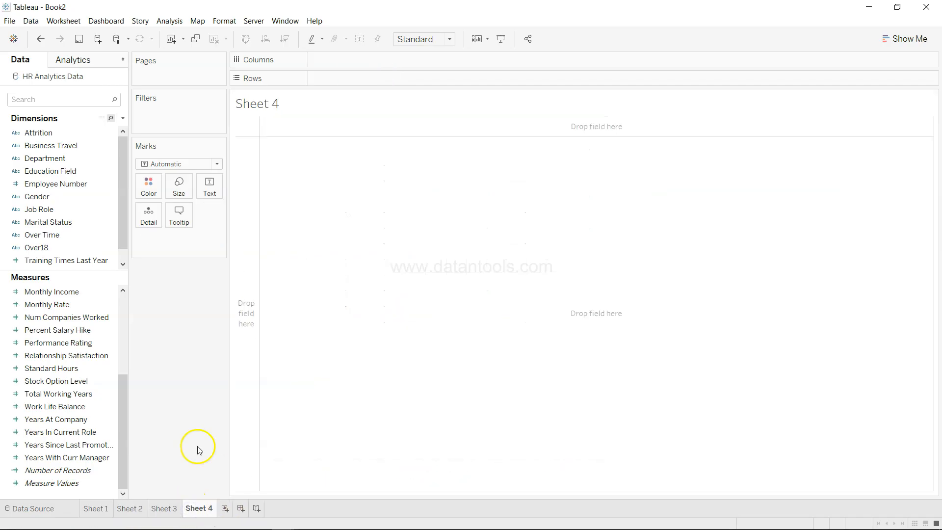
pyautogui.click(82, 460)
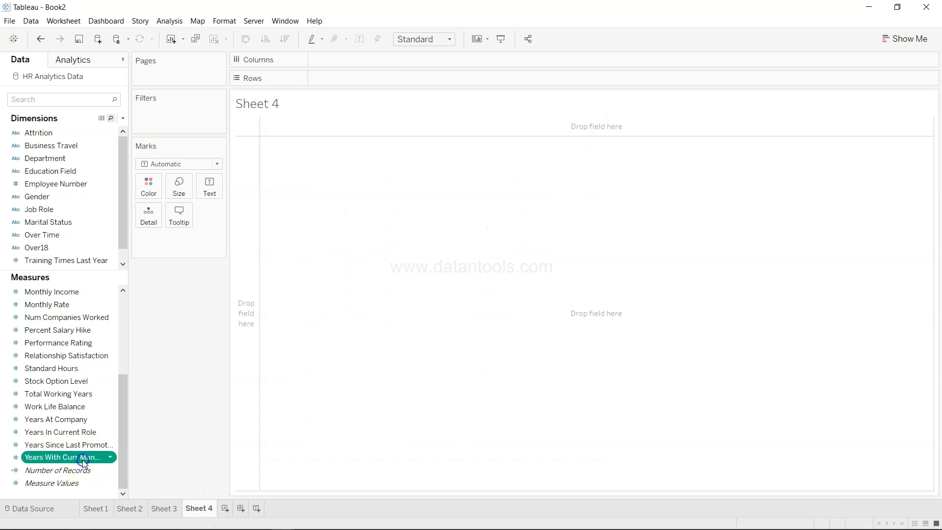
pyautogui.scroll(4, 80, 407)
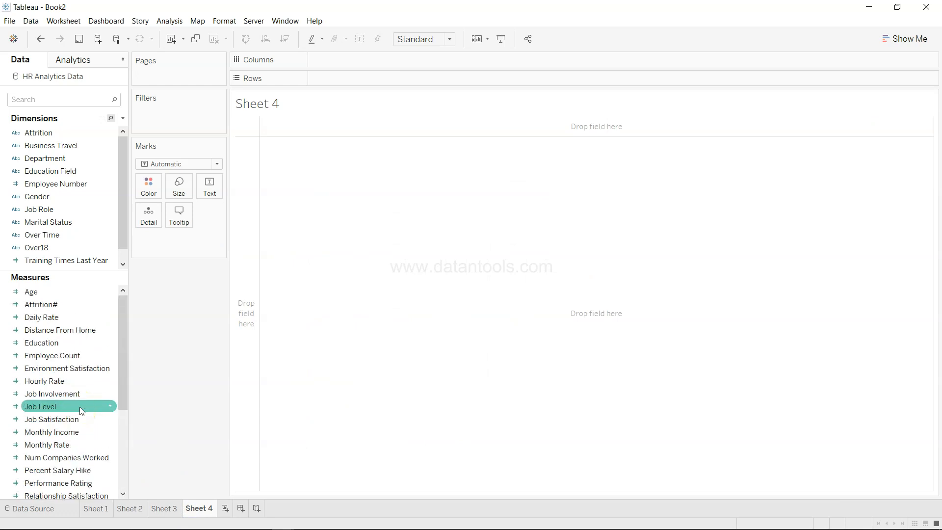
pyautogui.click(81, 304)
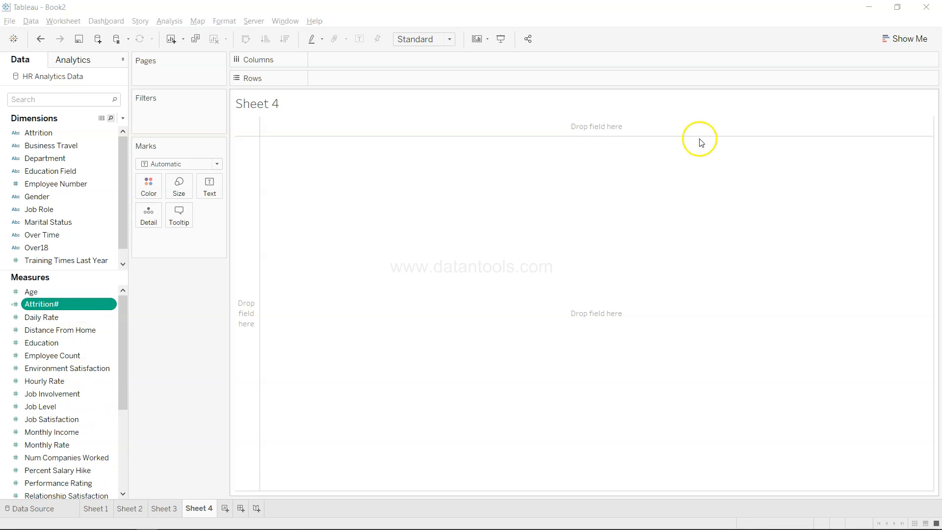
pyautogui.click(905, 36)
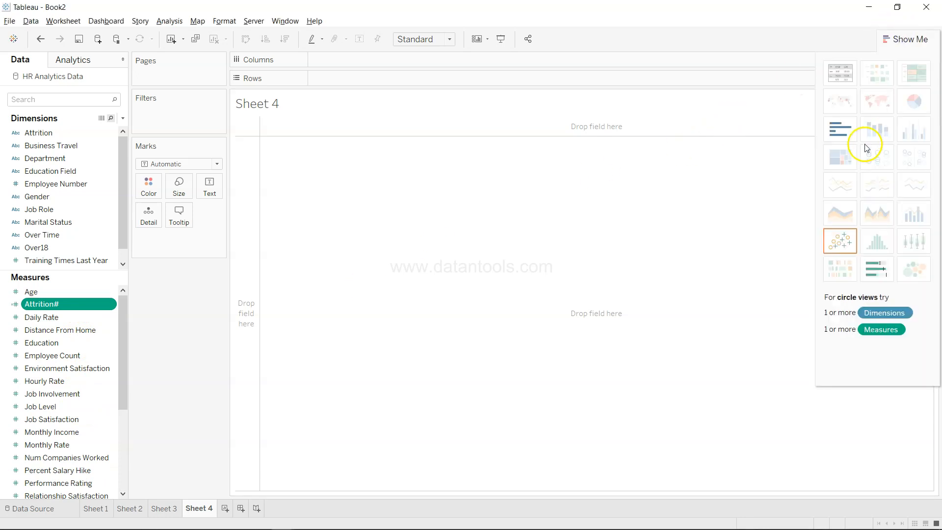
pyautogui.click(842, 131)
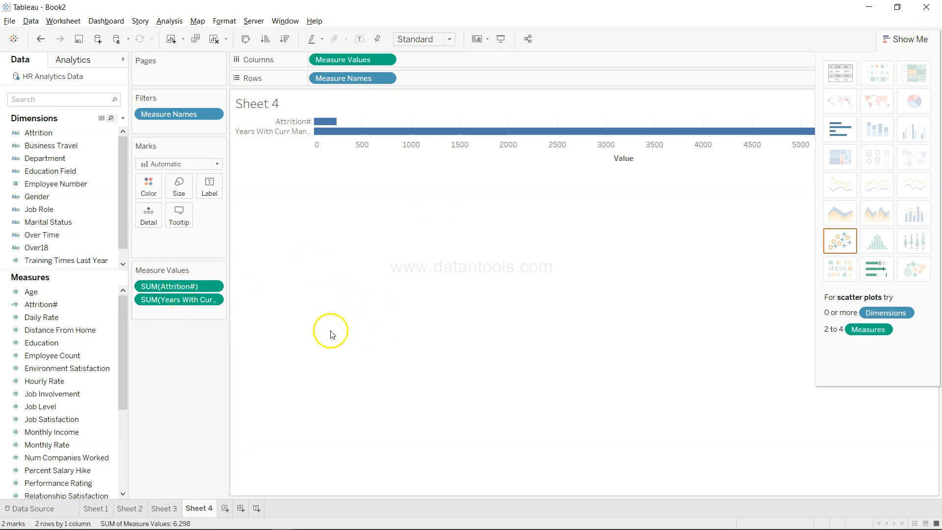
pyautogui.click(910, 39)
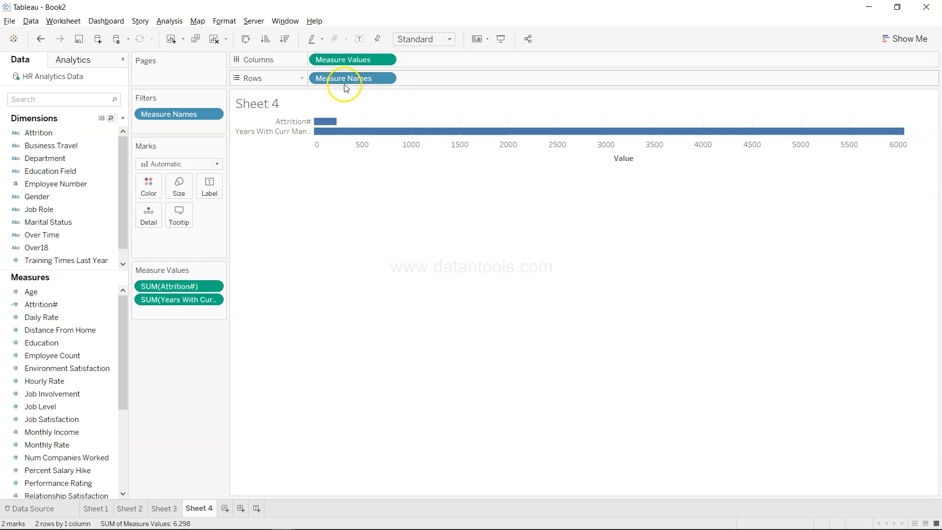
# Plot Years With Curr Manager in the rows as a dimension against summed Attrition# in the columns, using bar marks.
pyautogui.moveTo(185, 301); pyautogui.dragTo(366, 78)
pyautogui.click(386, 79)
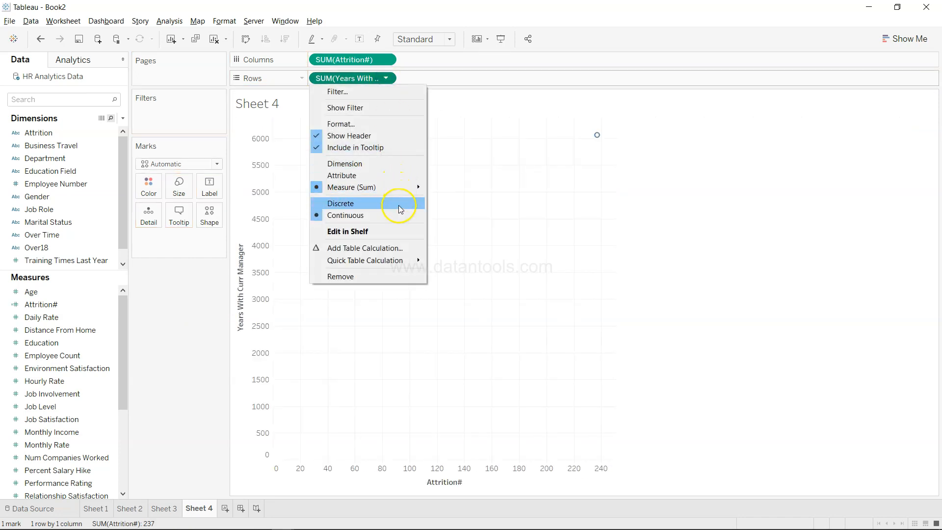
pyautogui.click(396, 164)
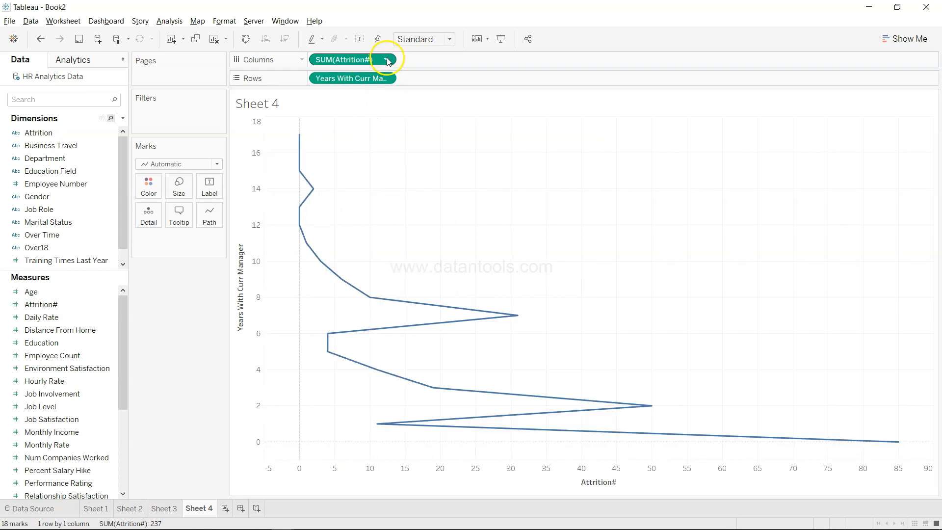
pyautogui.click(217, 167)
pyautogui.click(195, 190)
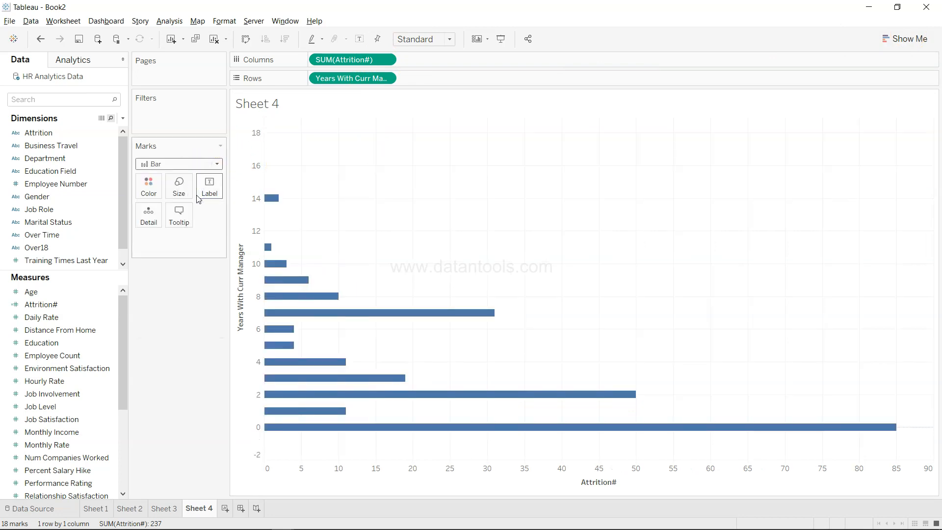
pyautogui.moveTo(326, 426)
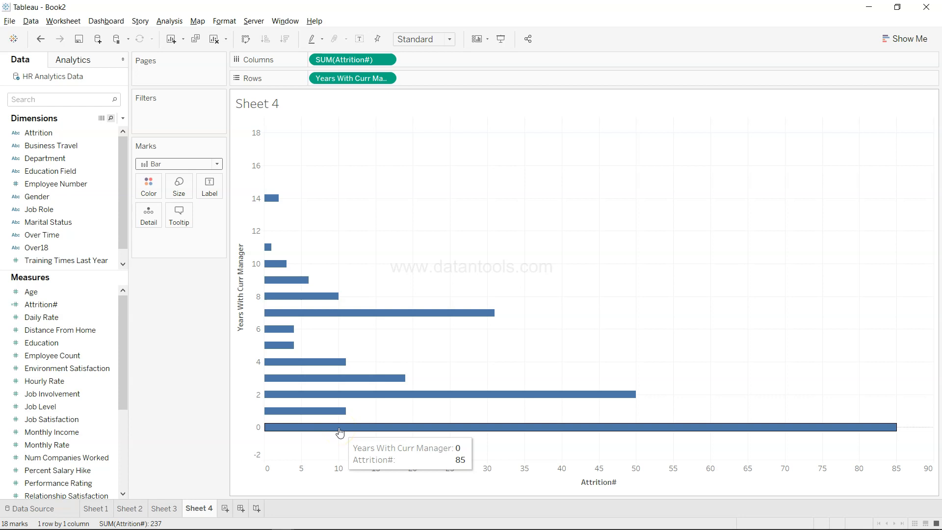
# Make Years With Curr Manager discrete and sort its bars in descending order of Attrition#.
pyautogui.click(287, 39)
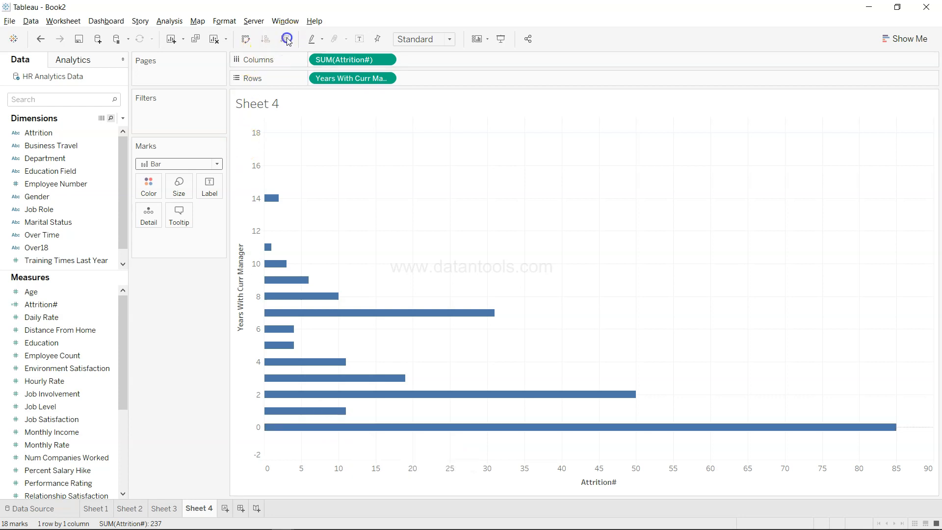
pyautogui.click(388, 80)
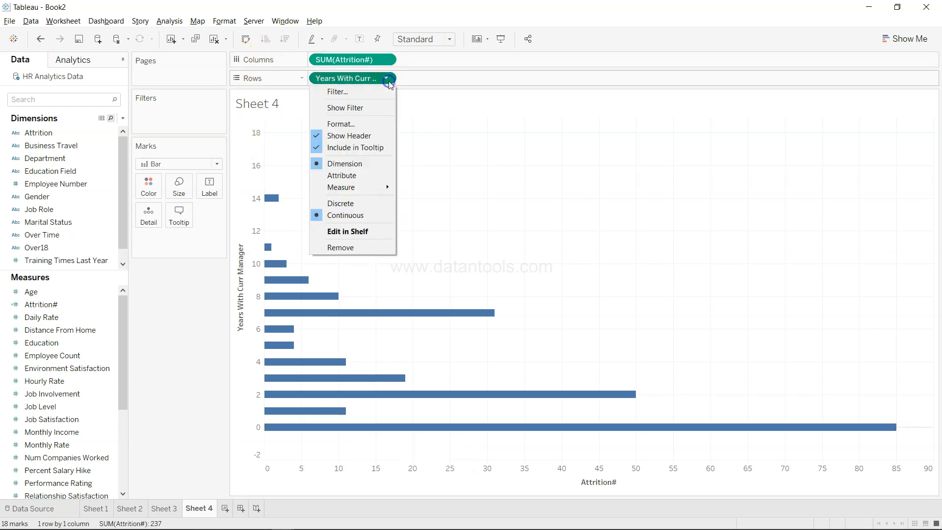
pyautogui.click(373, 206)
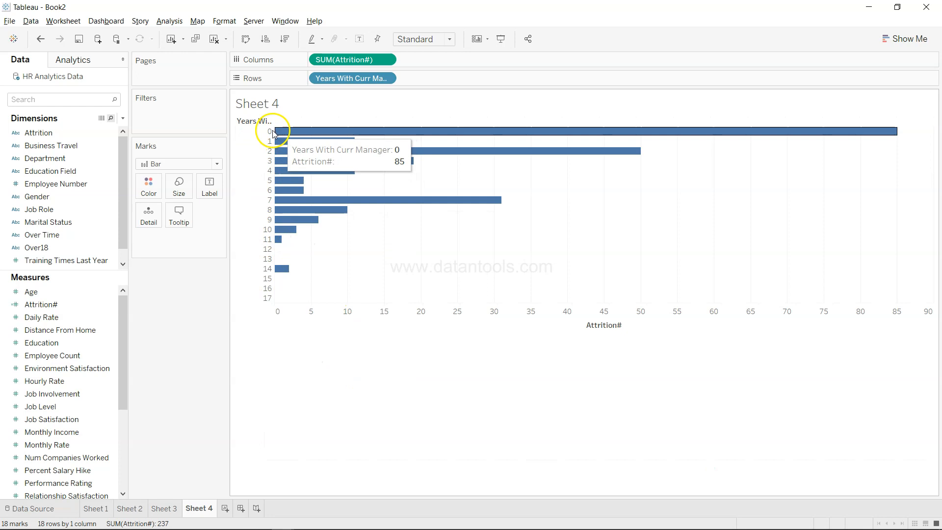
pyautogui.moveTo(329, 135)
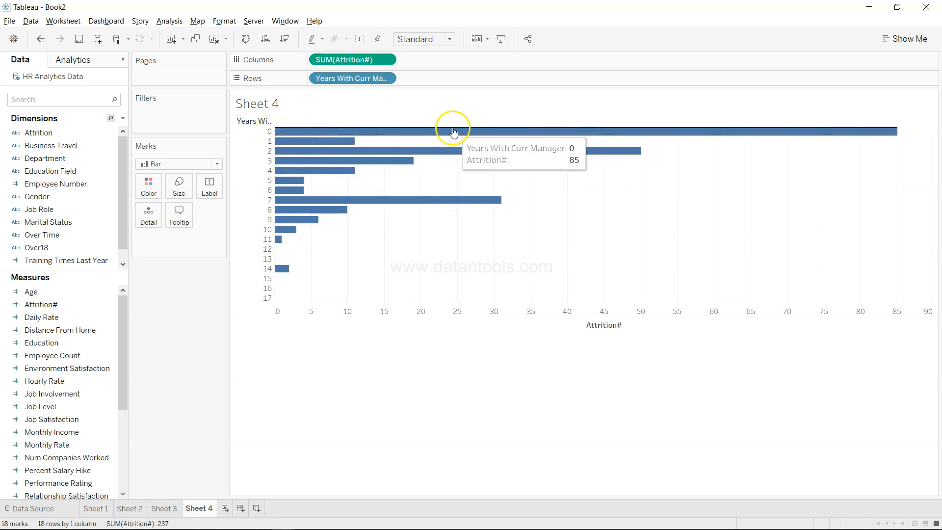
pyautogui.moveTo(466, 154)
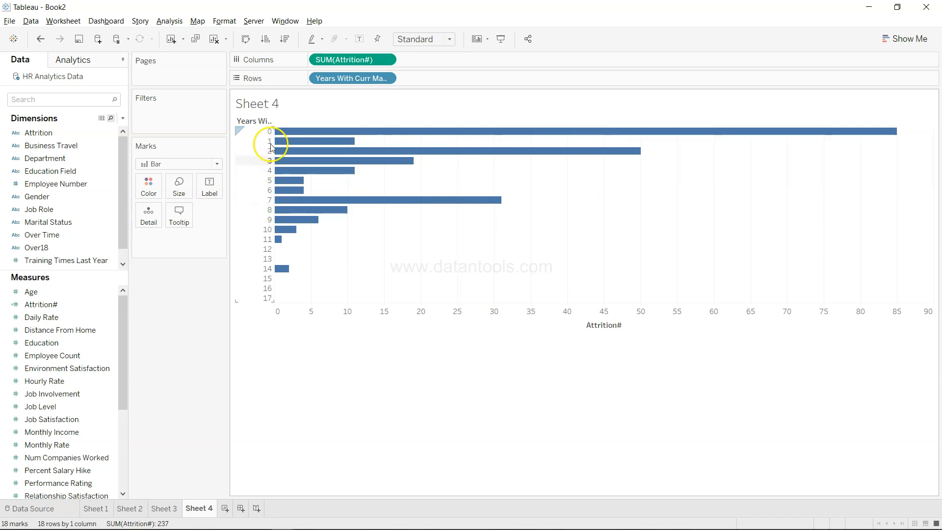
pyautogui.click(287, 39)
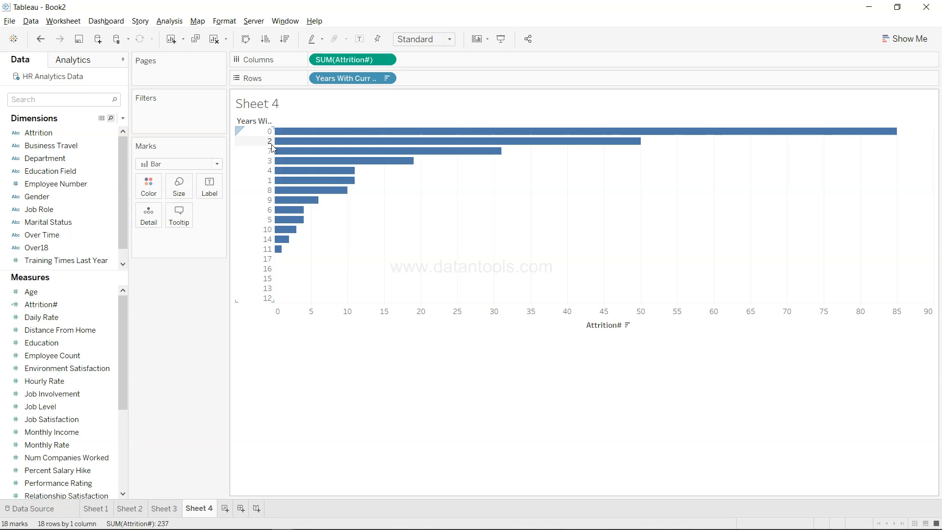
# Convert the bar chart of attrition by years with current manager into a treemap.
pyautogui.moveTo(648, 133)
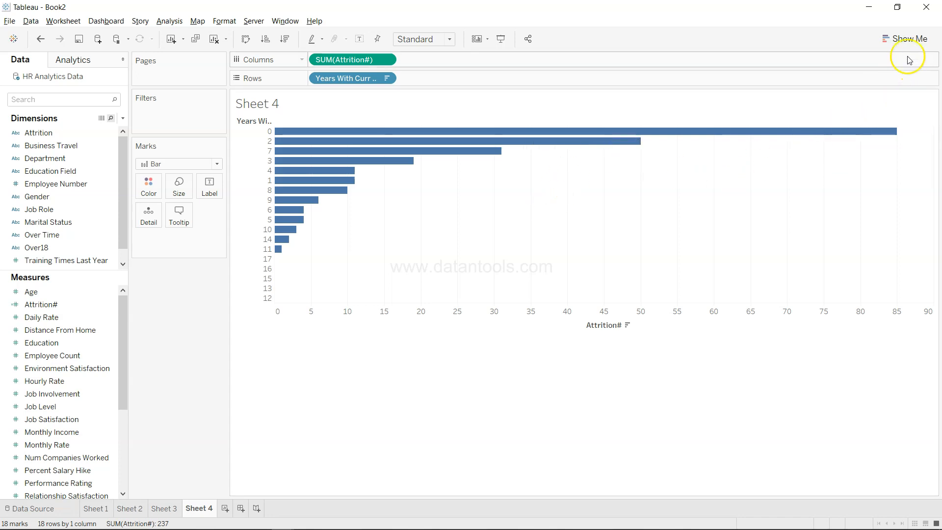
pyautogui.click(907, 39)
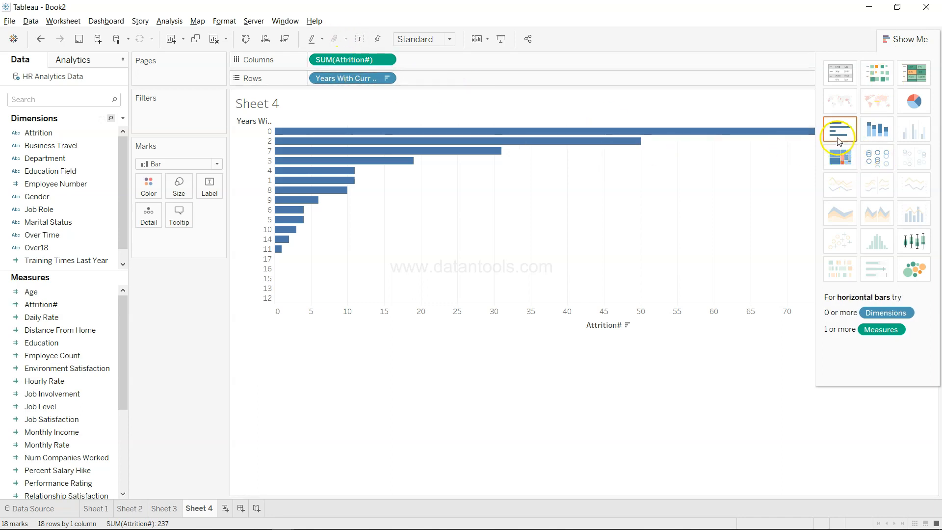
pyautogui.click(838, 158)
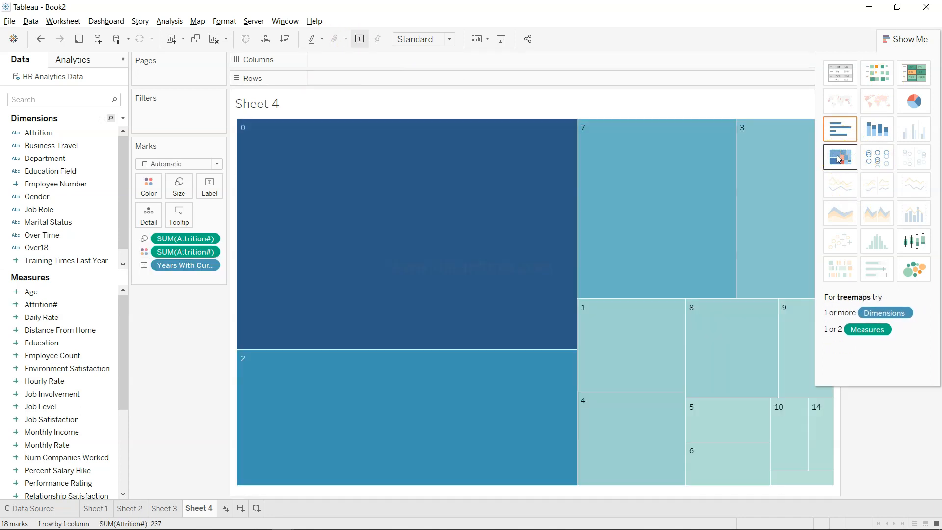
pyautogui.click(908, 44)
# Examine the treemap's blocks to compare attrition counts across the different years with current manager.
pyautogui.moveTo(622, 219)
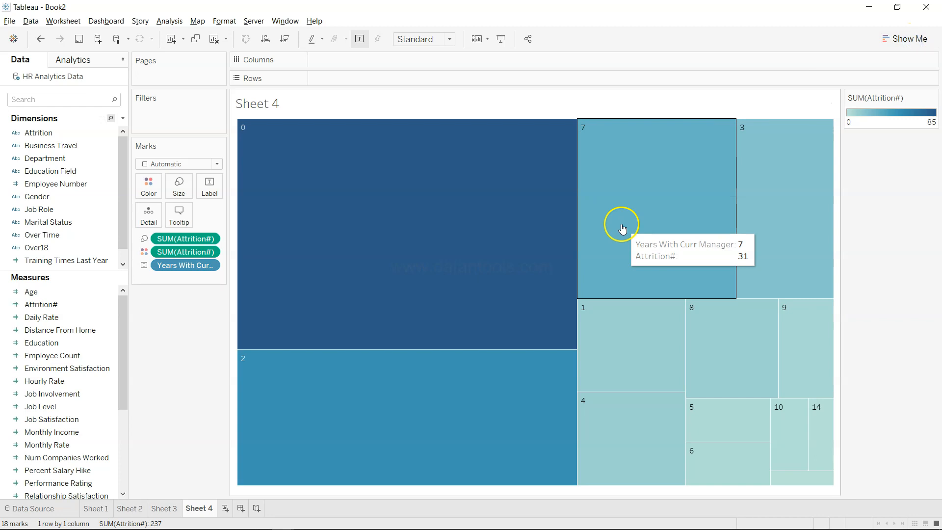
pyautogui.moveTo(596, 442)
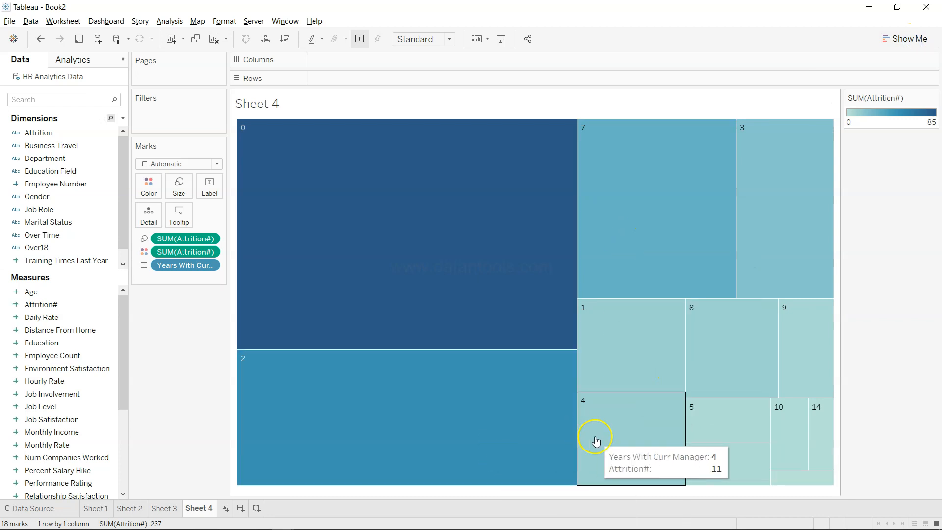
pyautogui.moveTo(723, 441)
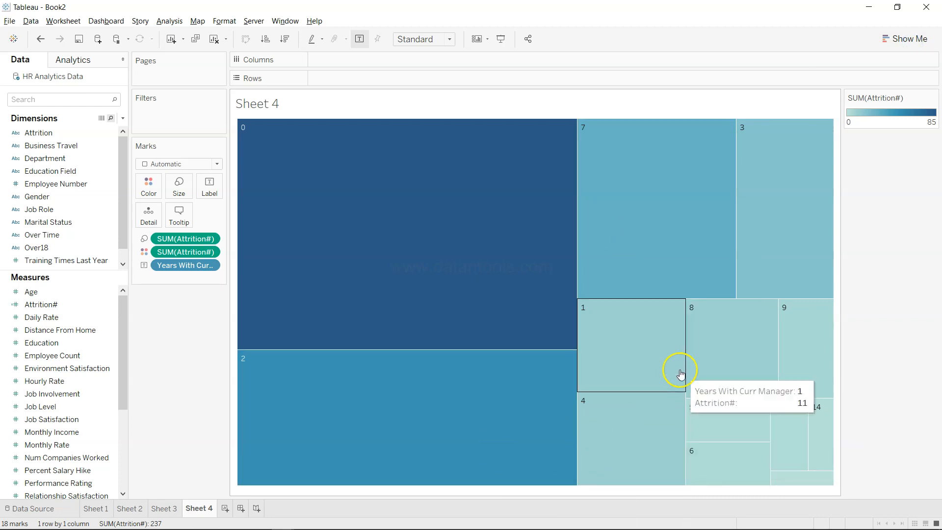
pyautogui.moveTo(662, 409)
pyautogui.moveTo(540, 342)
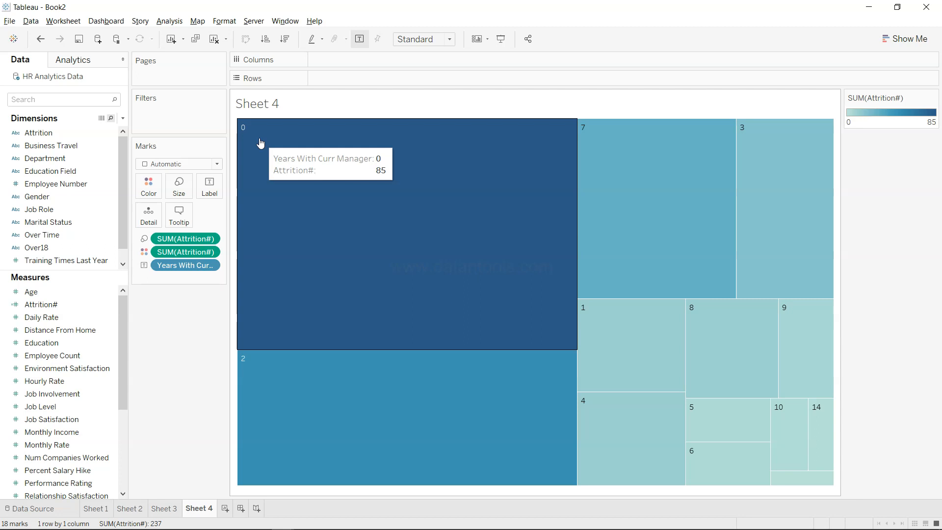
pyautogui.moveTo(380, 373)
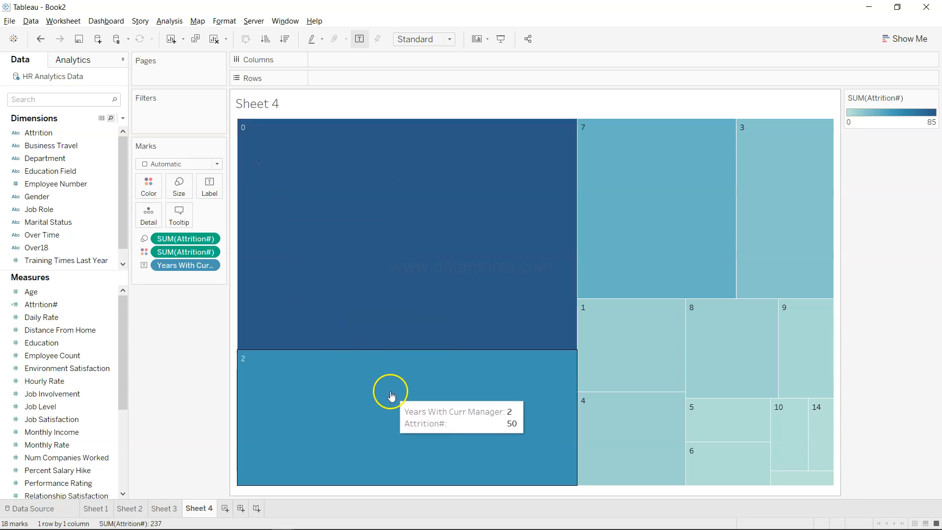
pyautogui.moveTo(612, 324)
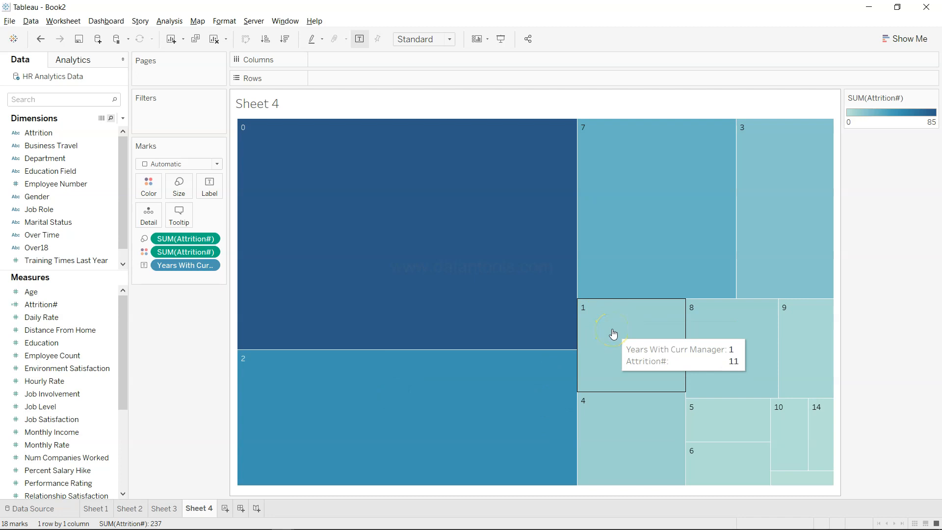
pyautogui.moveTo(487, 353)
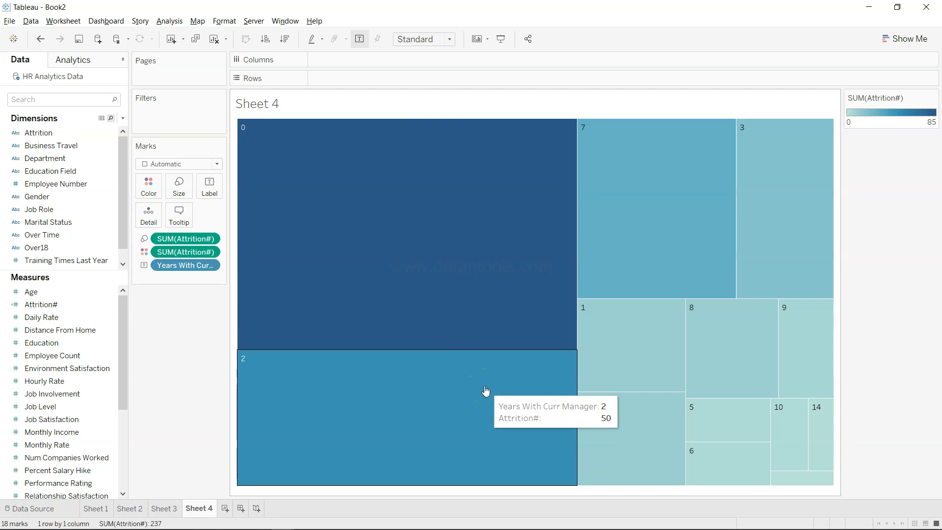
pyautogui.moveTo(460, 312)
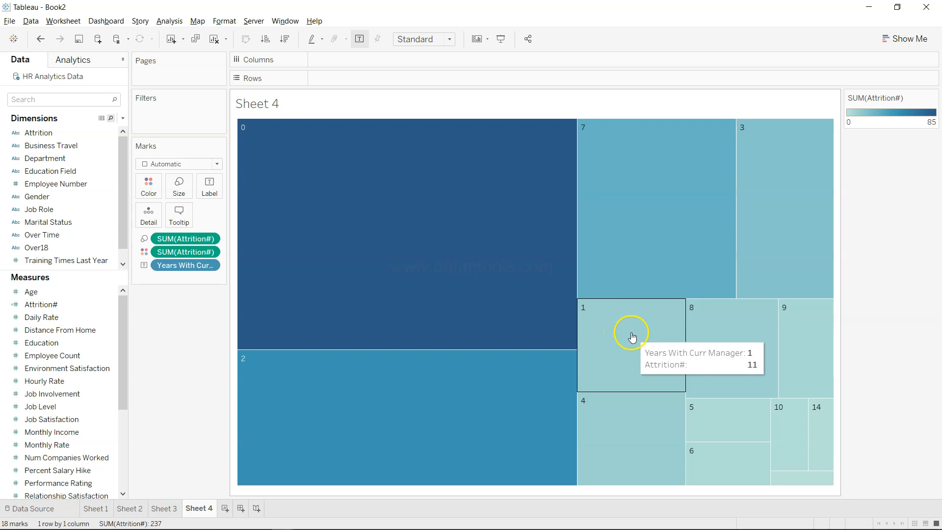
pyautogui.moveTo(516, 391)
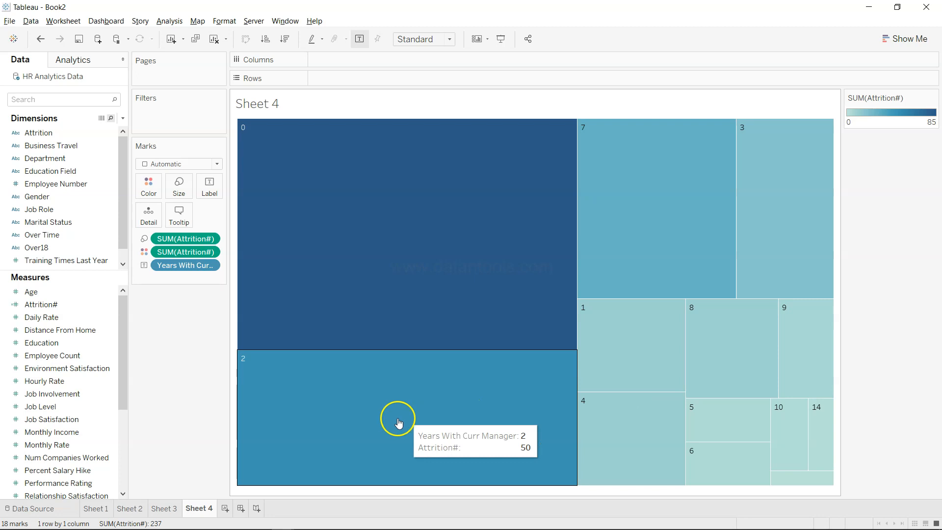
# Add another blank worksheet and reveal the next planned chart in the Google Slides outline.
pyautogui.click(223, 509)
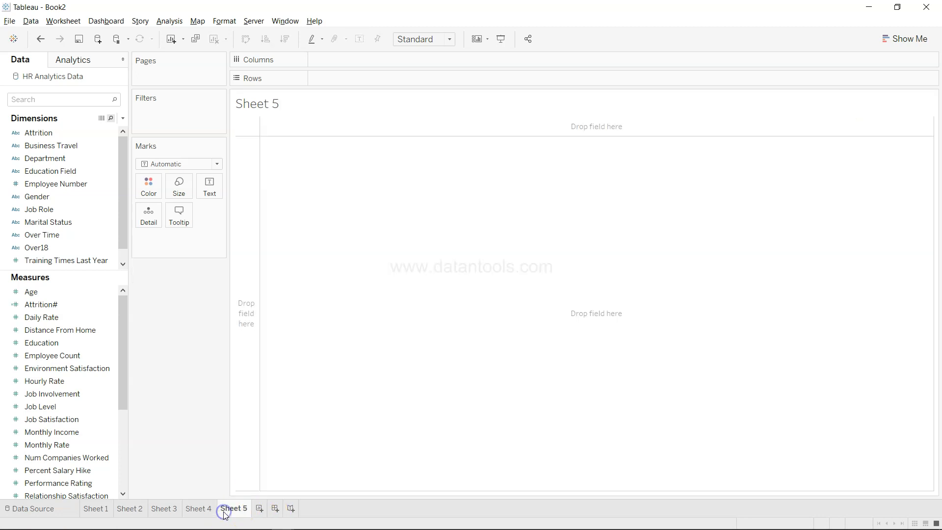
pyautogui.hotkey('alt', 'Tab')
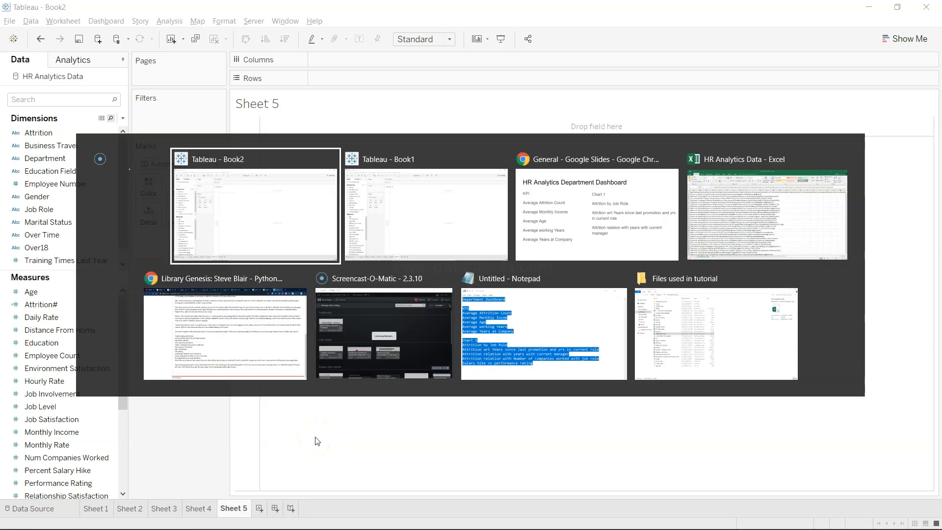
pyautogui.hotkey('alt', 'Tab')
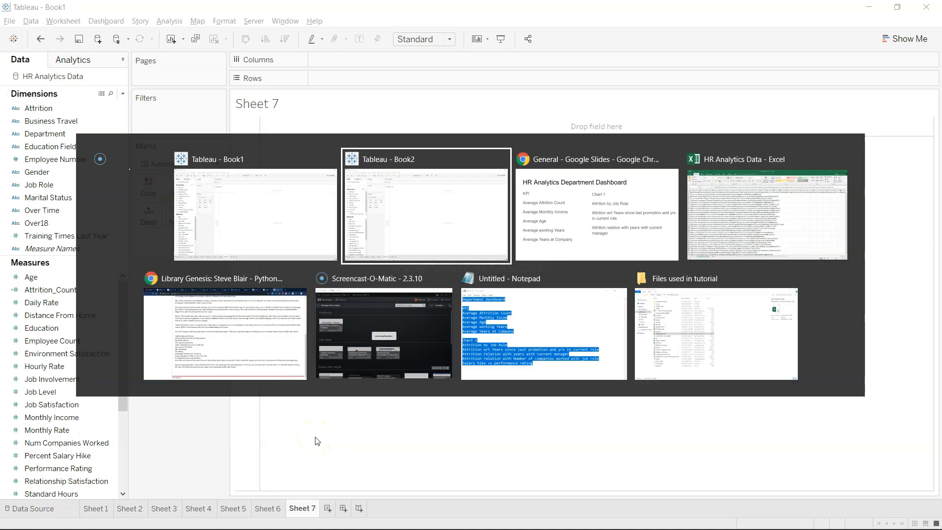
pyautogui.hotkey('alt', 'Tab')
pyautogui.press('Tab')
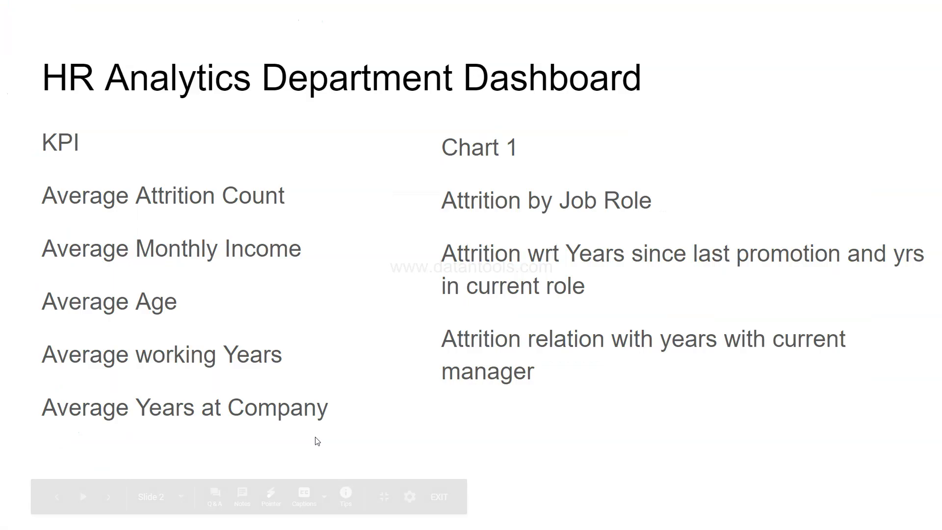
pyautogui.click(497, 328)
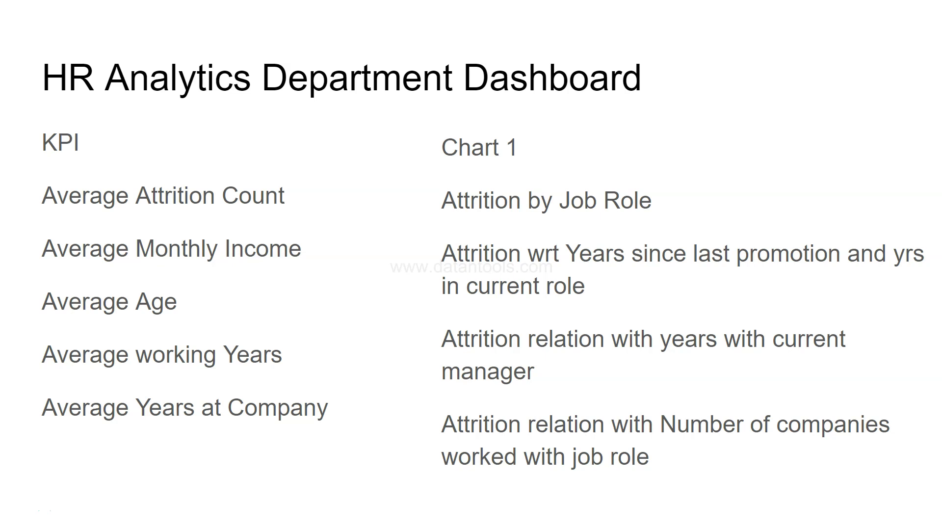
# Switch back to the blank Sheet 5 in the Tableau Book2 workbook.
pyautogui.hotkey('alt', 'Tab')
pyautogui.press('Tab')
pyautogui.press('Tab')
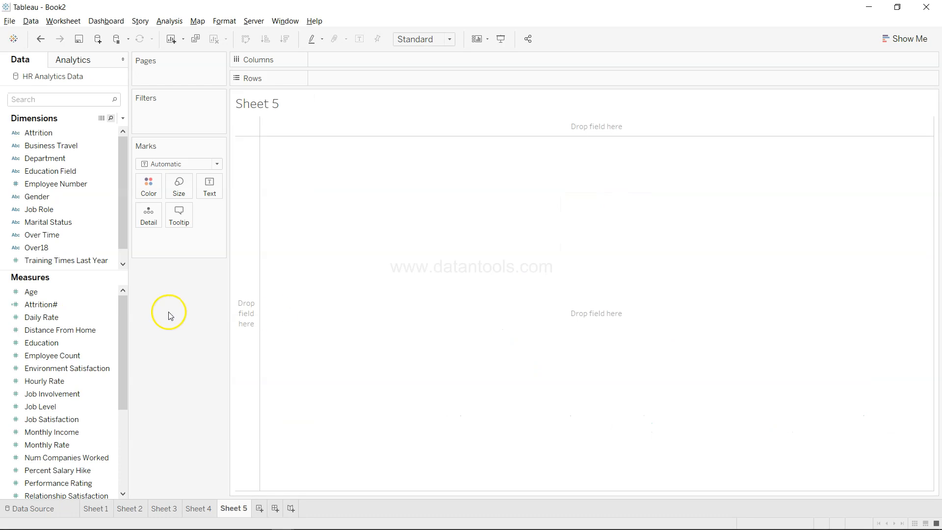
# Locate the Num Companies Worked measure and recheck the planned chart in the Google Slides outline.
pyautogui.scroll(-4, 80, 420)
pyautogui.scroll(2, 80, 420)
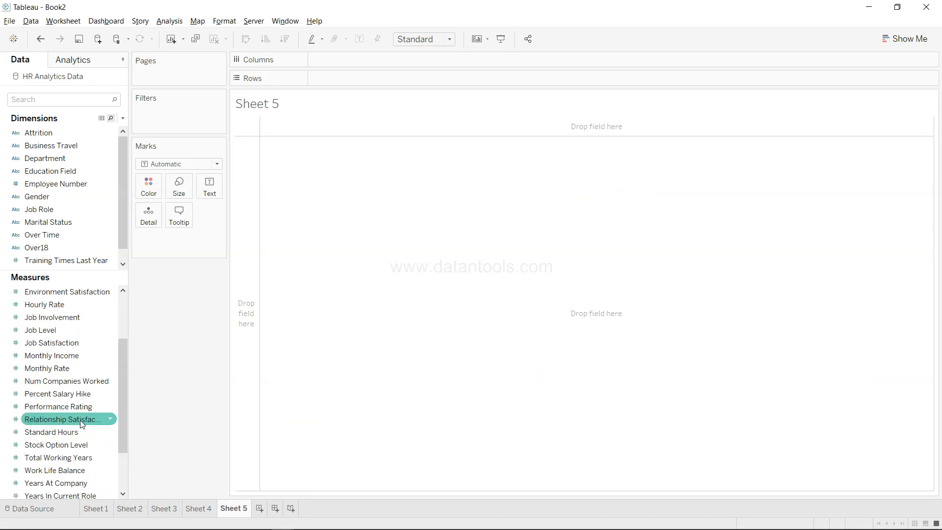
pyautogui.scroll(-2, 95, 389)
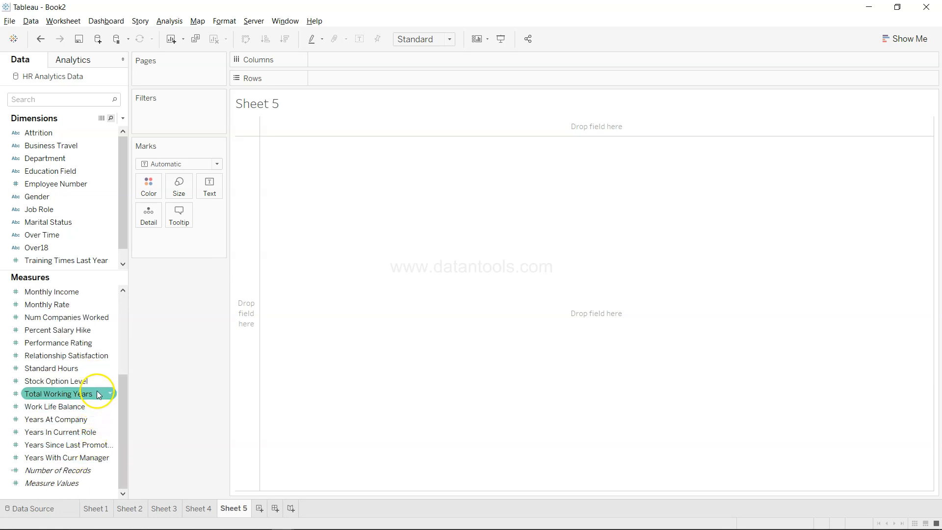
pyautogui.click(88, 318)
pyautogui.scroll(4, 88, 319)
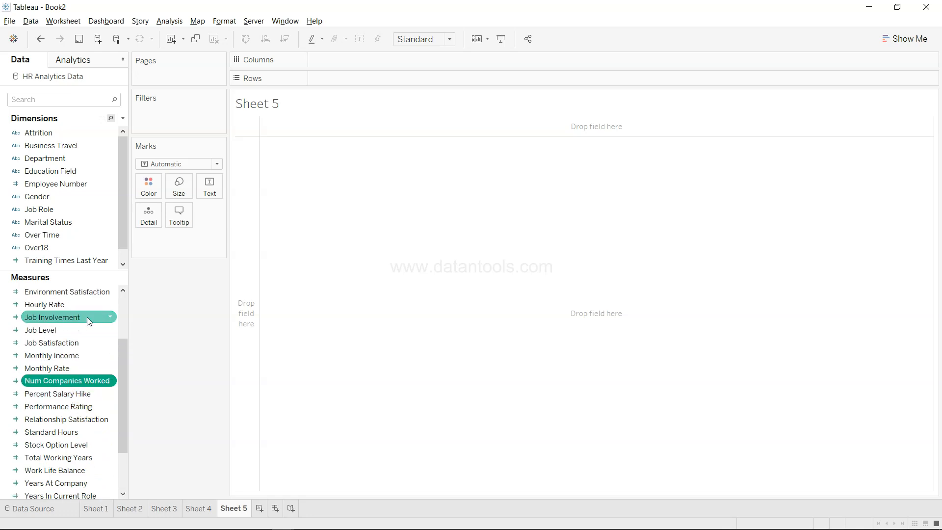
pyautogui.hotkey('alt', 'Tab')
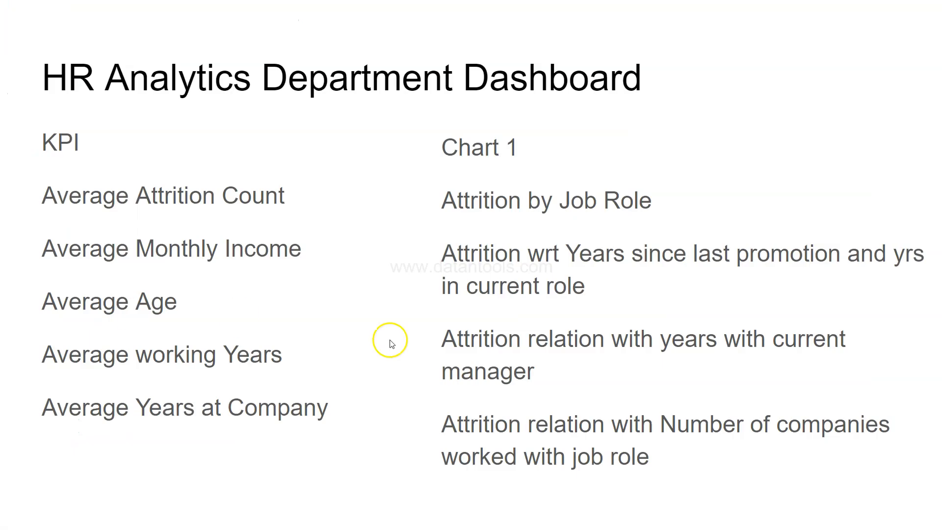
pyautogui.hotkey('alt', 'Tab')
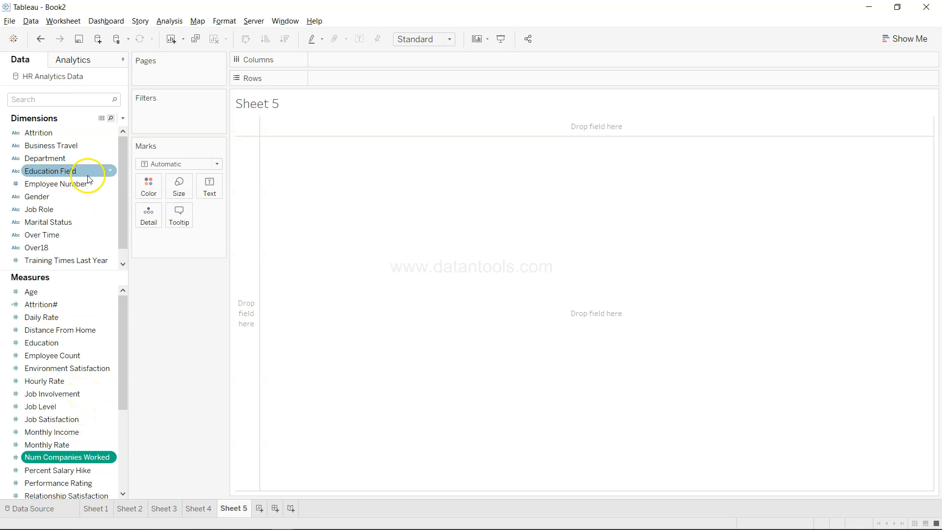
# Check which chart types are suggested for Num Companies Worked and Job Role, with and without Attrition#.
pyautogui.keyDown('ctrl'); pyautogui.click(84, 212); pyautogui.keyUp('ctrl')
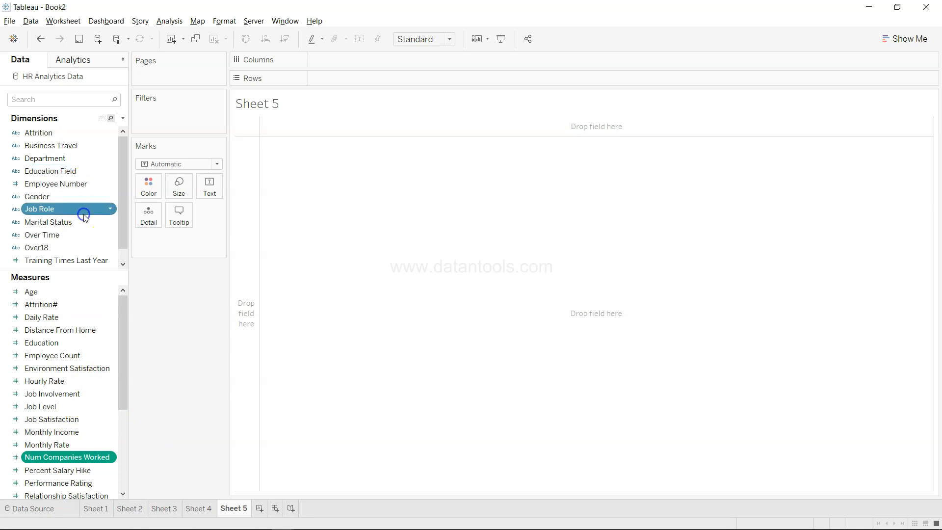
pyautogui.keyDown('ctrl'); pyautogui.click(86, 305); pyautogui.keyUp('ctrl')
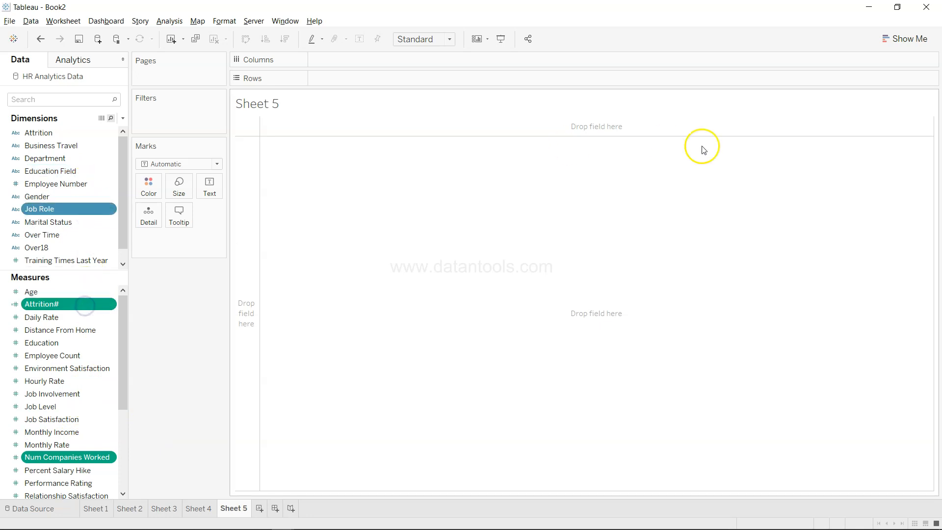
pyautogui.click(894, 40)
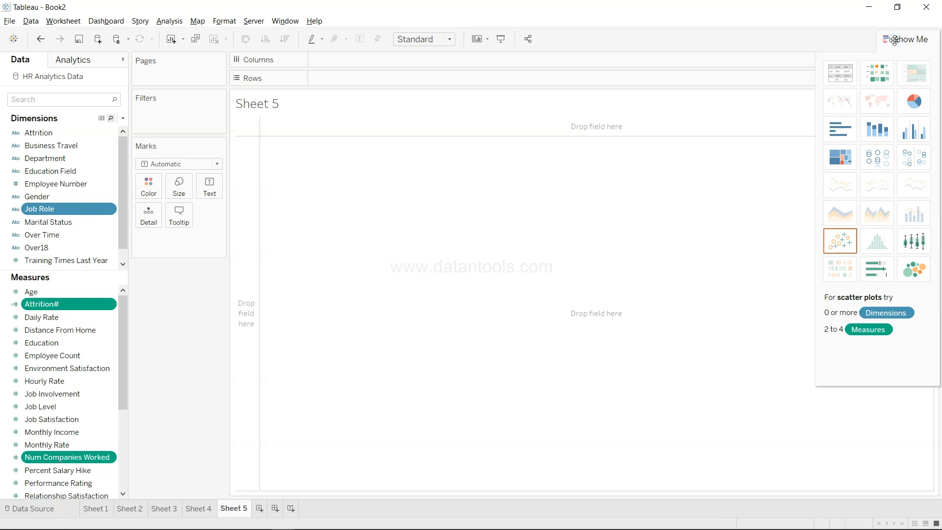
pyautogui.click(894, 40)
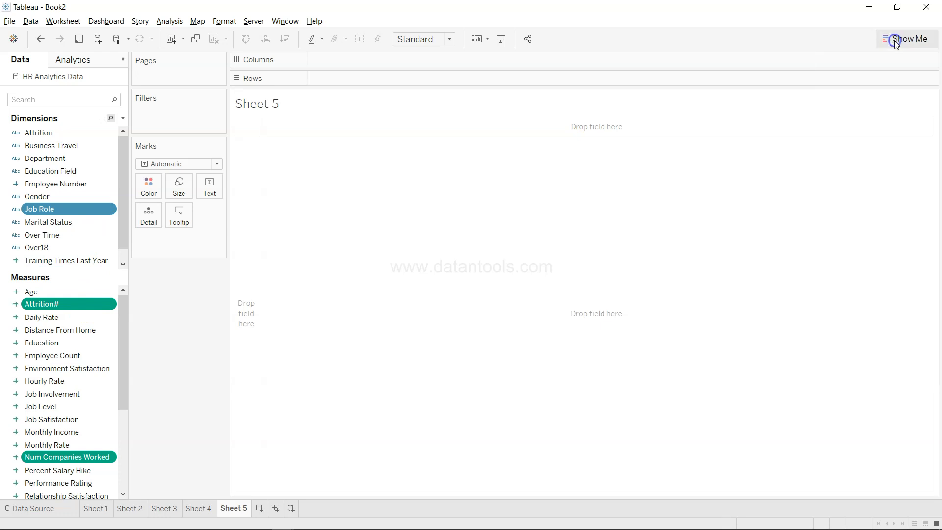
pyautogui.keyDown('ctrl'); pyautogui.click(82, 308); pyautogui.keyUp('ctrl')
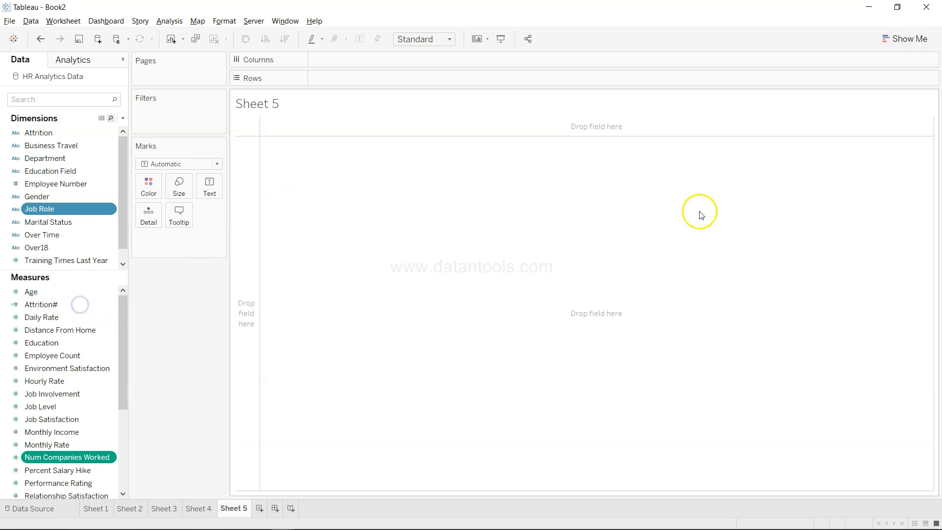
pyautogui.click(896, 40)
pyautogui.click(895, 39)
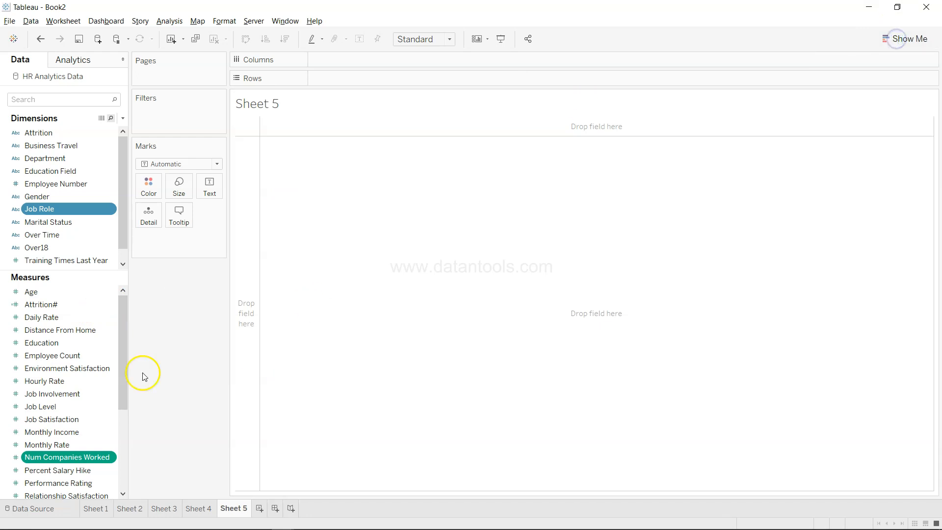
# Check which chart types are suggested for only Attrition# and Job Role.
pyautogui.keyDown('ctrl'); pyautogui.click(93, 306); pyautogui.keyUp('ctrl')
pyautogui.click(92, 305)
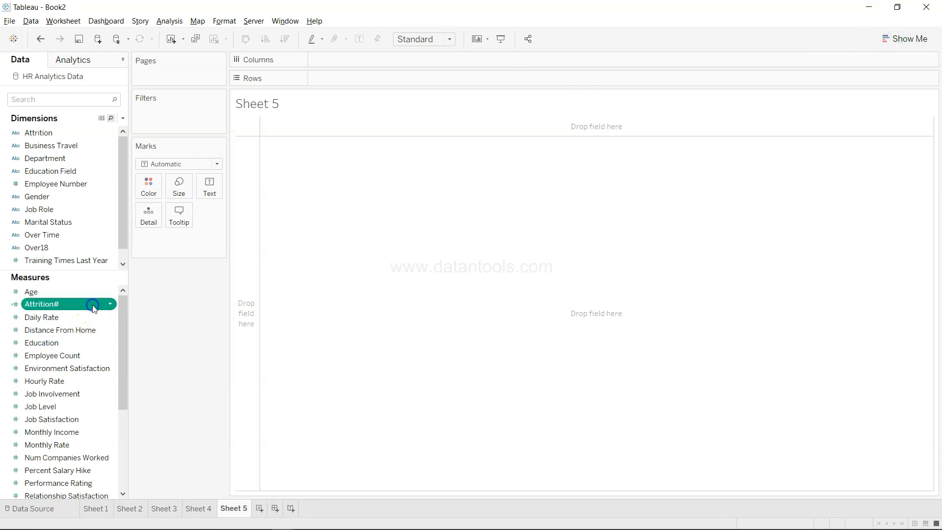
pyautogui.keyDown('ctrl'); pyautogui.click(82, 210); pyautogui.keyUp('ctrl')
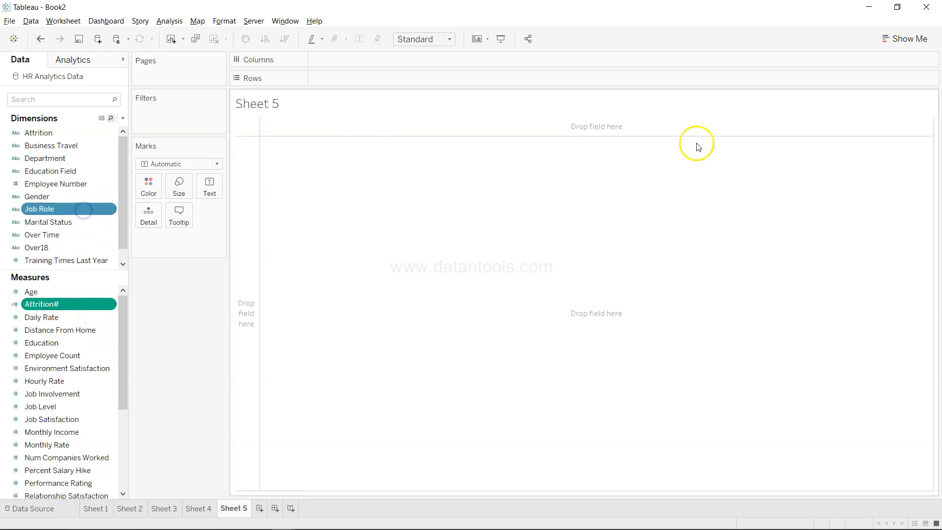
pyautogui.click(894, 39)
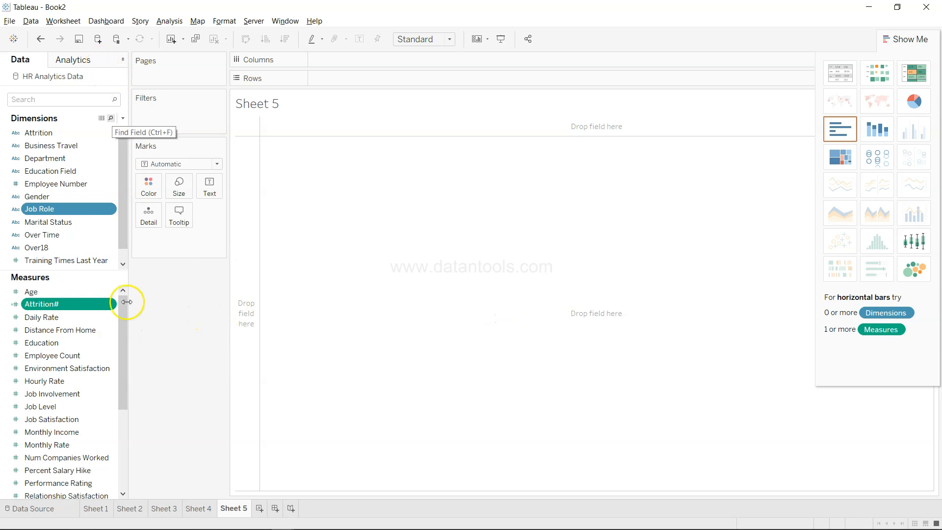
pyautogui.click(209, 306)
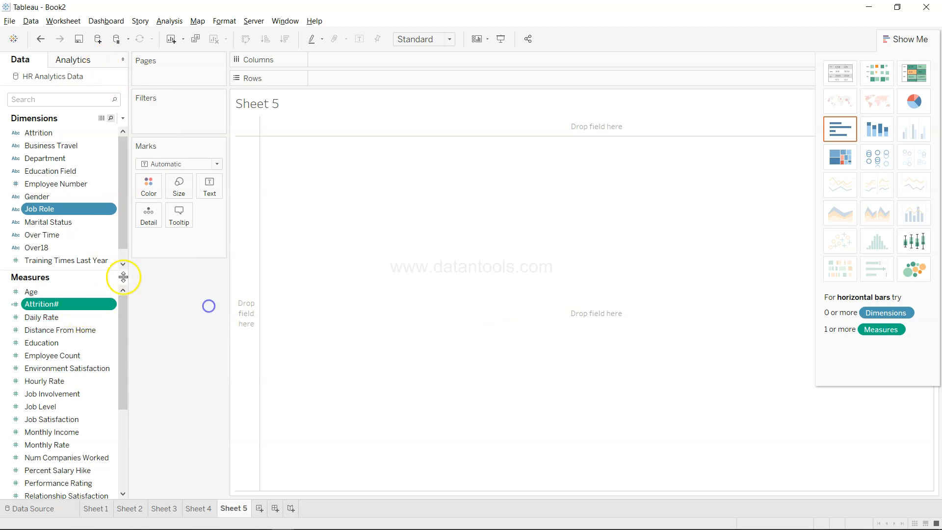
pyautogui.click(87, 209)
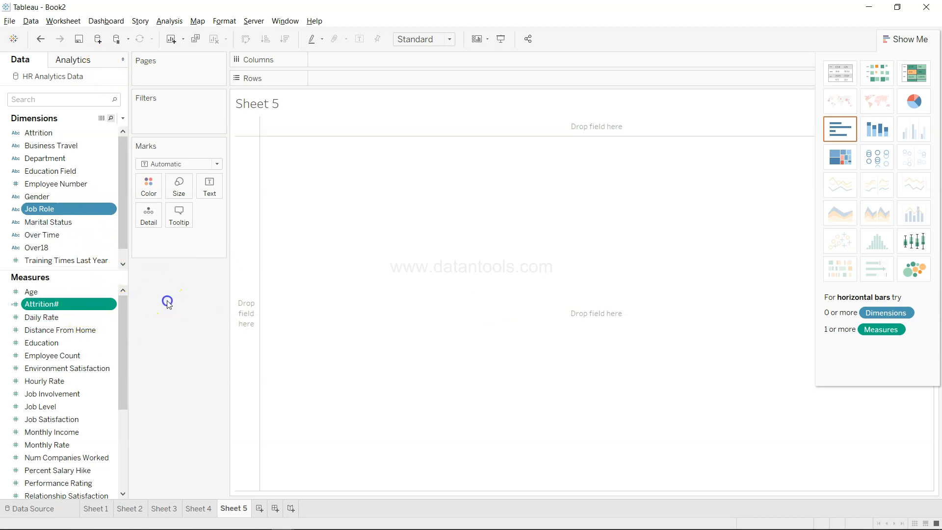
pyautogui.click(73, 293)
# Create a scatter plot of Attrition# against Num Companies Worked and turn off Aggregate Measures.
pyautogui.click(73, 302)
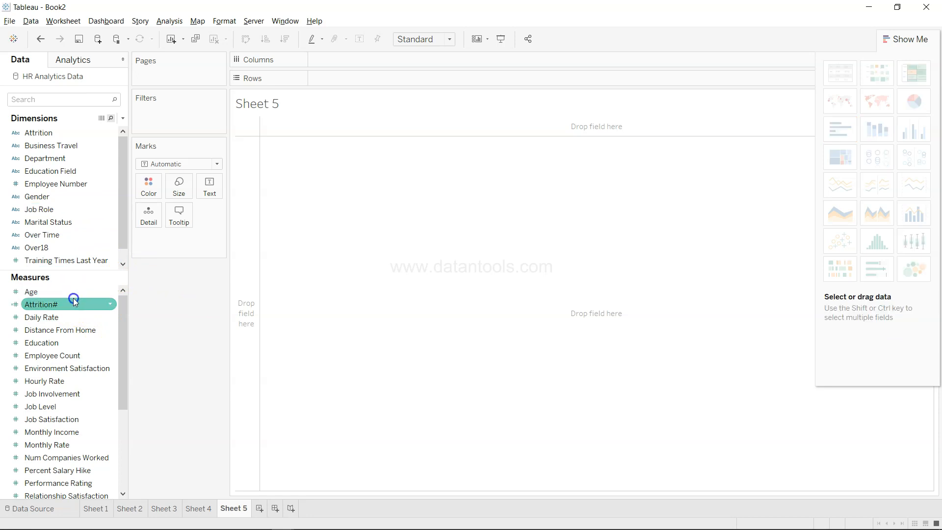
pyautogui.keyDown('ctrl'); pyautogui.click(90, 457); pyautogui.keyUp('ctrl')
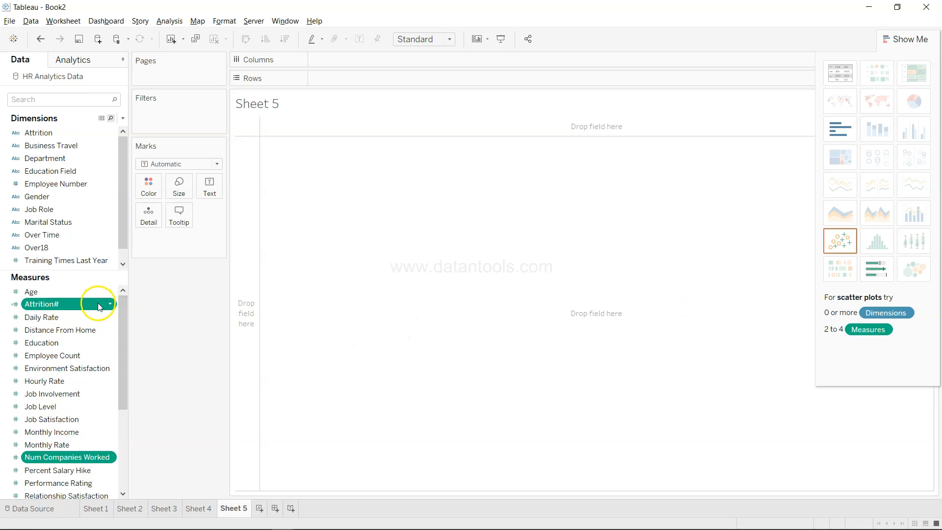
pyautogui.click(838, 243)
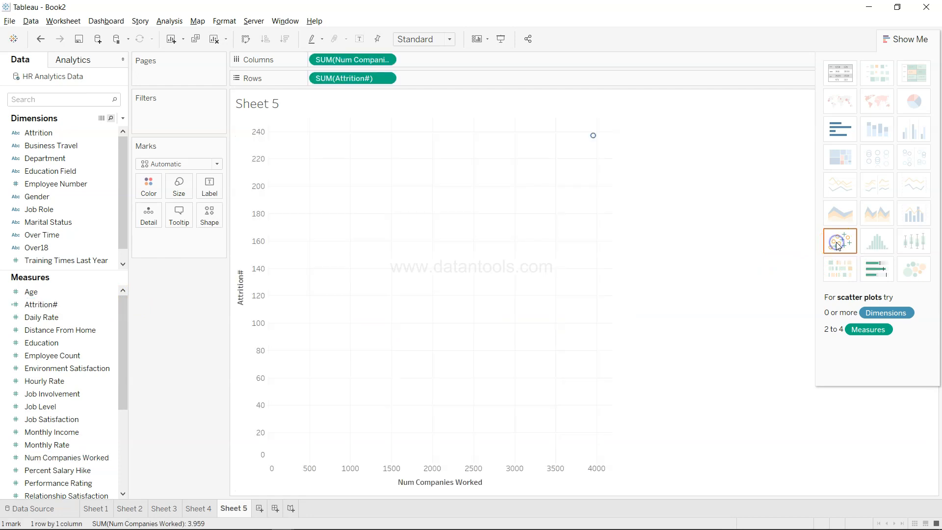
pyautogui.click(169, 20)
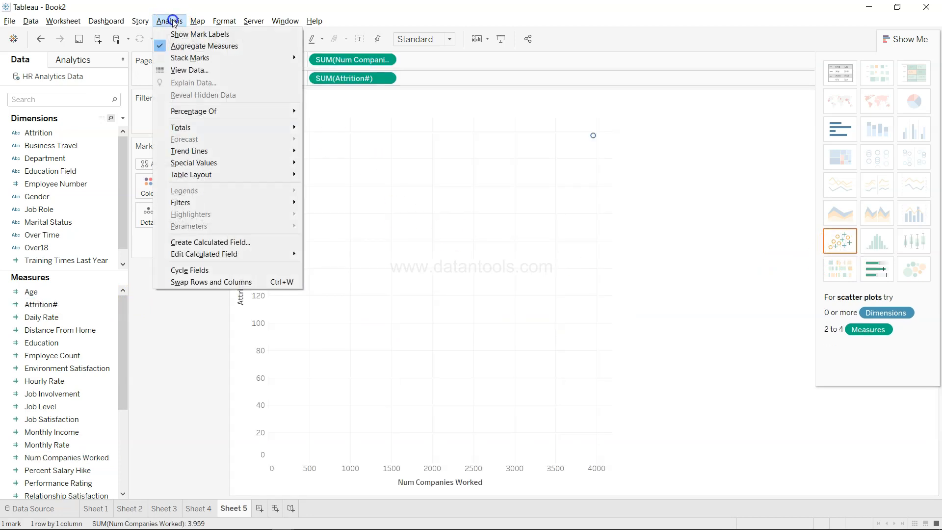
pyautogui.click(185, 47)
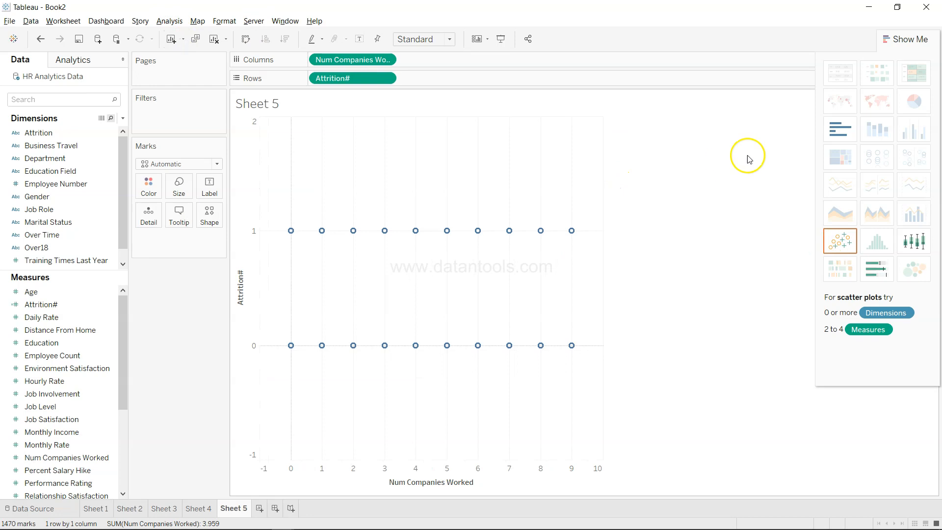
pyautogui.click(907, 41)
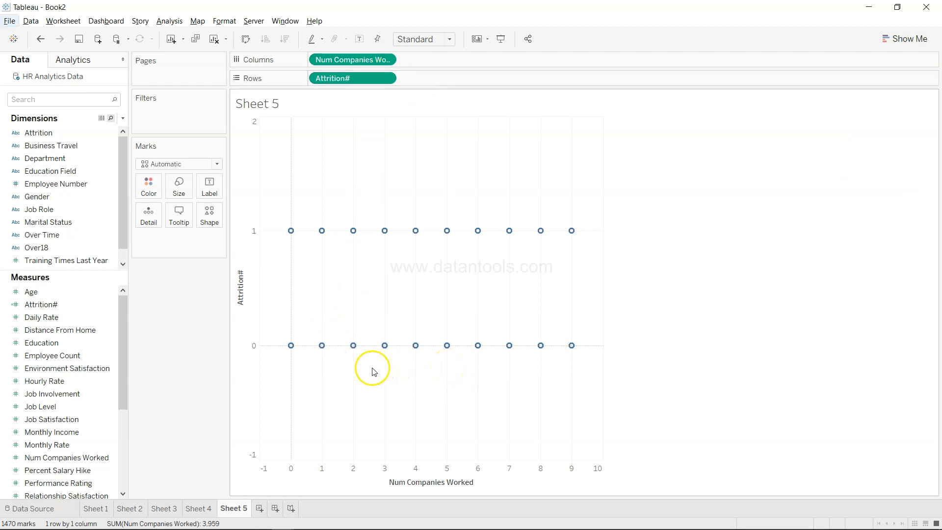
# Try setting the measure aggregation of the Attrition# field on the rows to Sum.
pyautogui.click(384, 80)
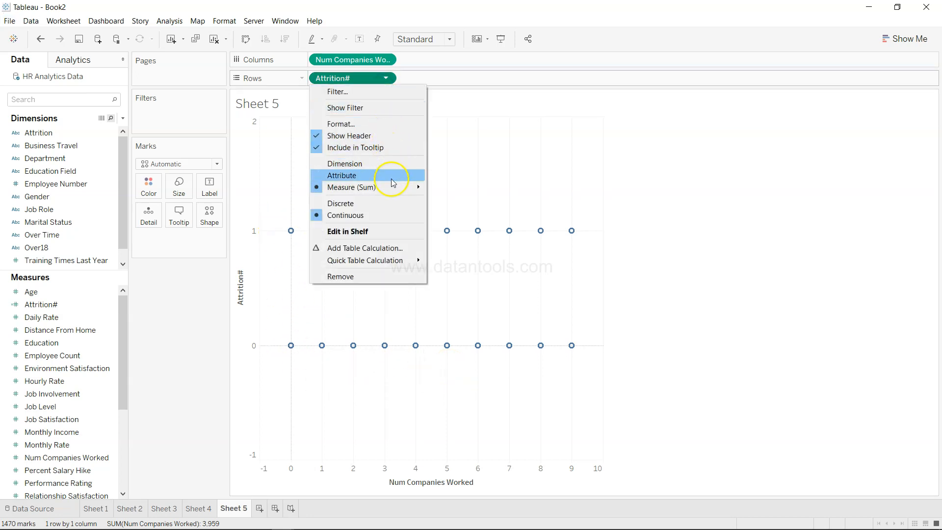
pyautogui.moveTo(400, 187)
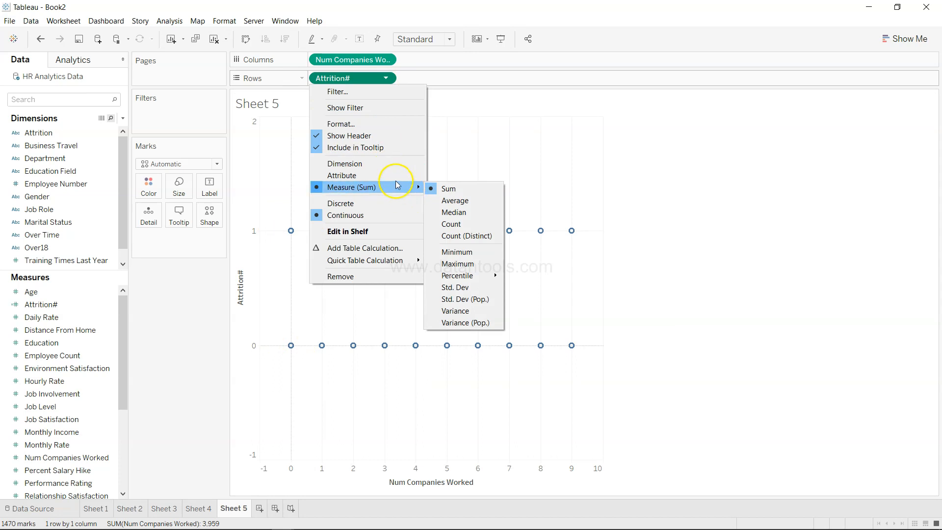
pyautogui.click(169, 346)
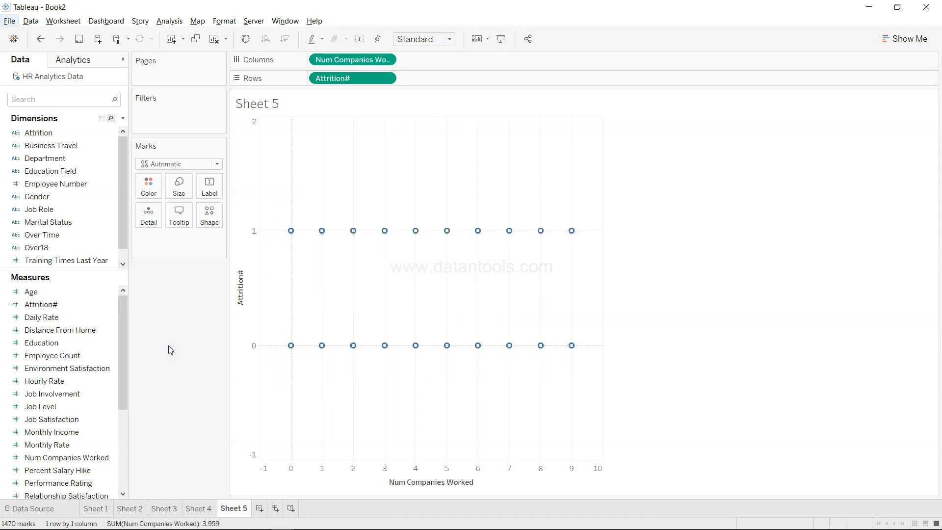
pyautogui.click(384, 80)
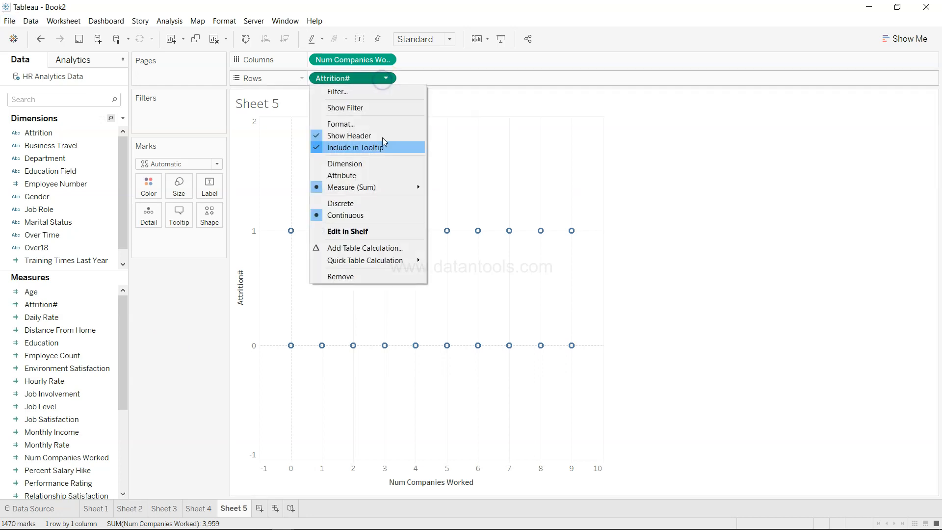
pyautogui.moveTo(402, 187)
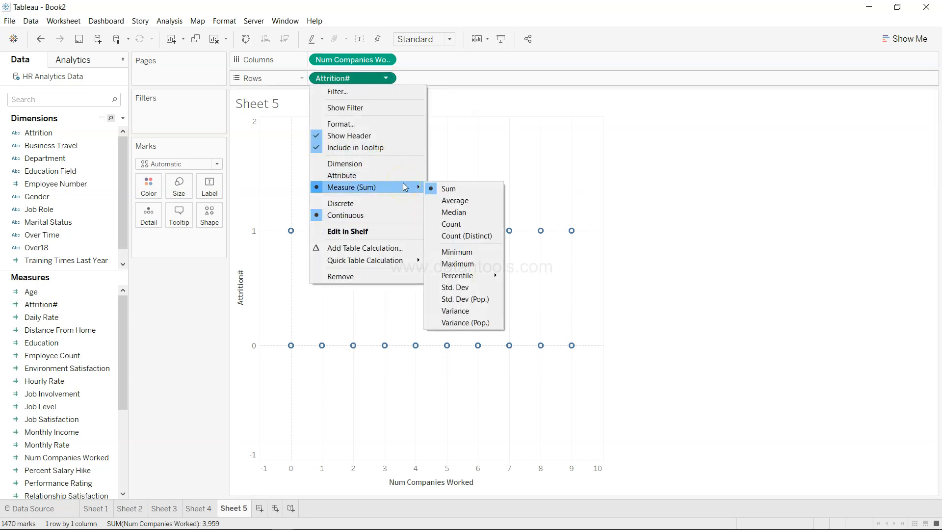
pyautogui.click(449, 189)
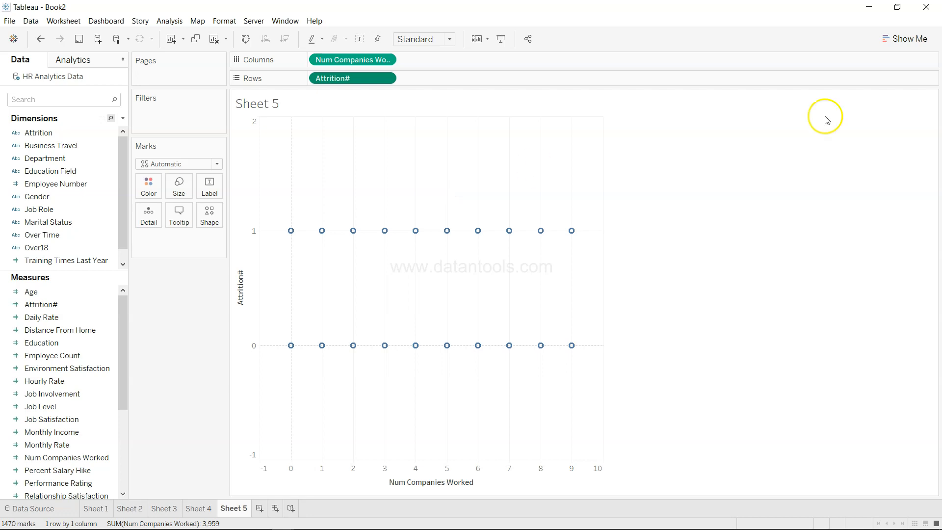
# Convert the Num Companies Worked field on the columns from a measure to a dimension.
pyautogui.click(910, 39)
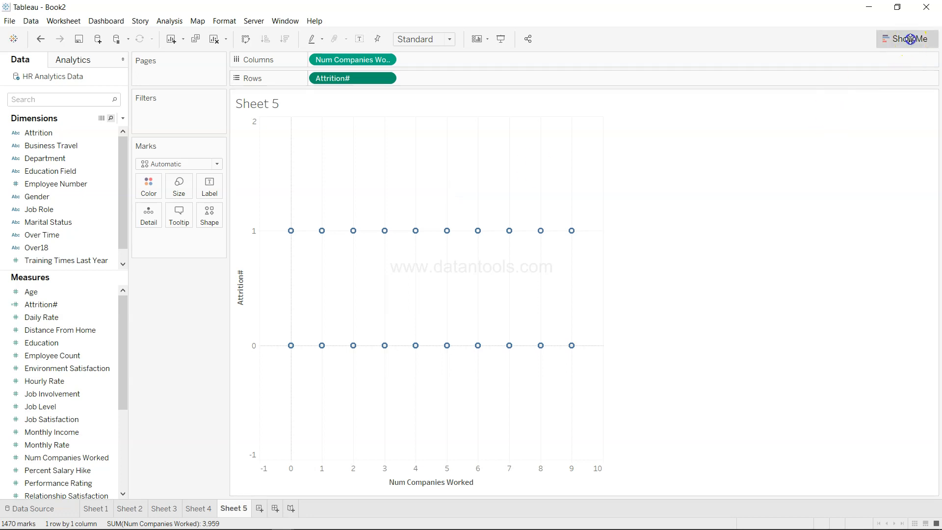
pyautogui.click(388, 60)
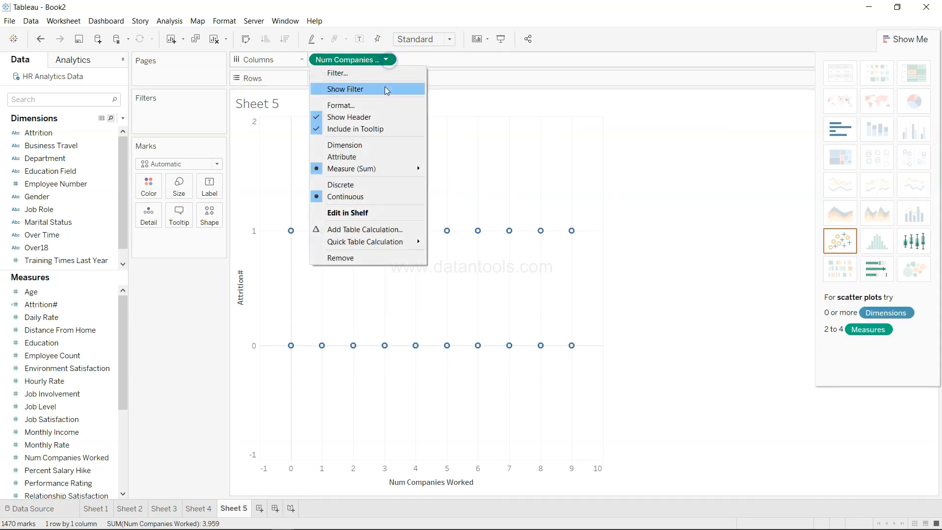
pyautogui.click(383, 145)
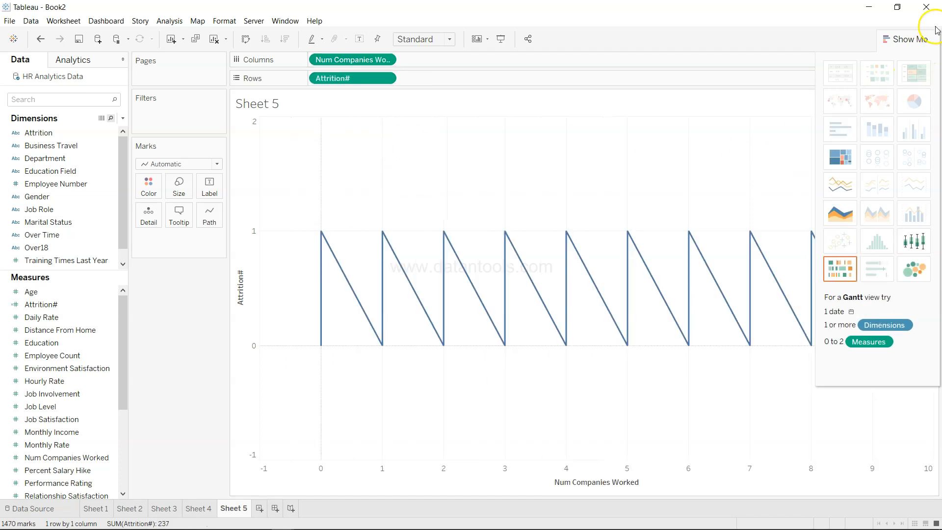
pyautogui.click(908, 38)
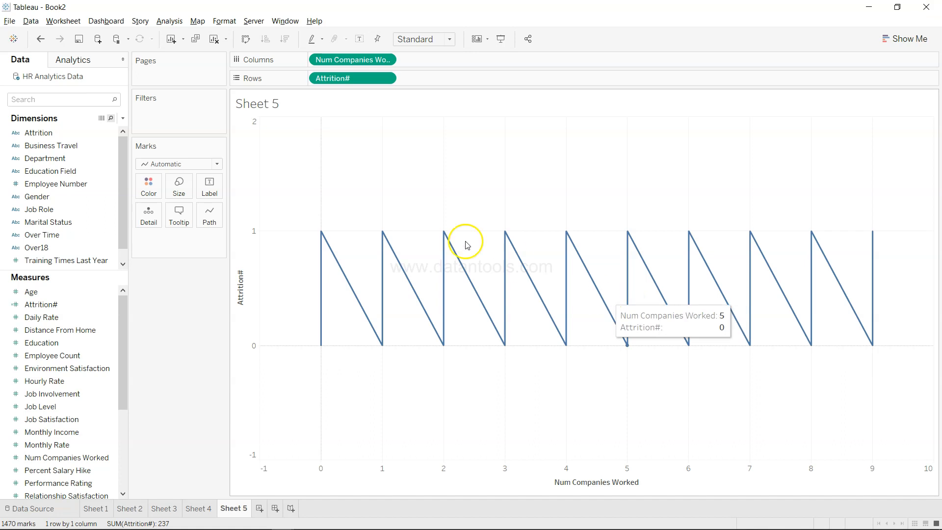
# Take Attrition# off the rows, add it back, and try coloring the line chart by Job Role.
pyautogui.moveTo(366, 77); pyautogui.dragTo(196, 308)
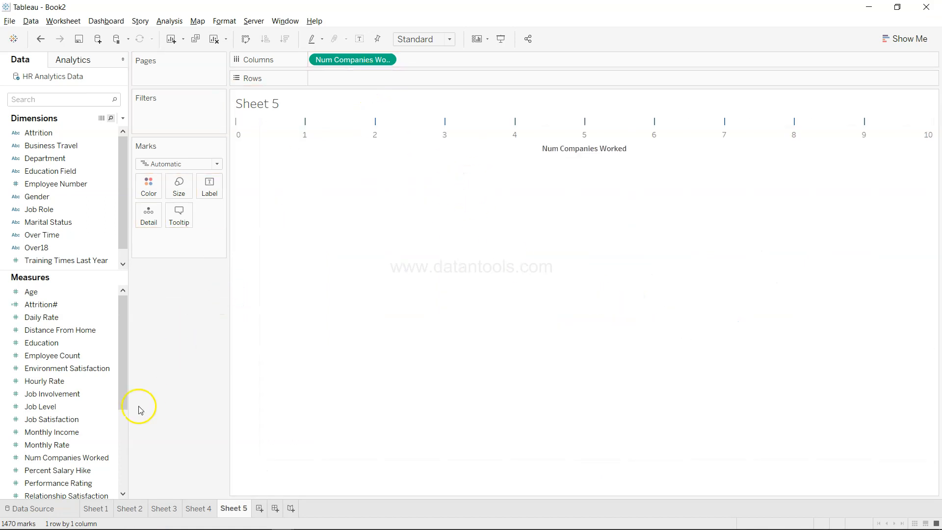
pyautogui.moveTo(61, 305)
pyautogui.mouseDown()
pyautogui.moveTo(387, 111)
pyautogui.moveTo(386, 42)
pyautogui.moveTo(377, 74)
pyautogui.mouseUp()
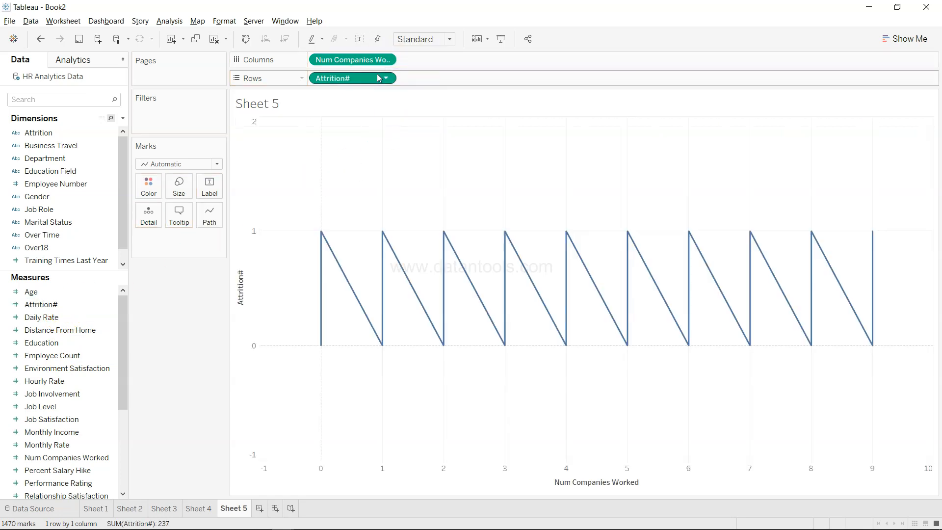
pyautogui.click(387, 79)
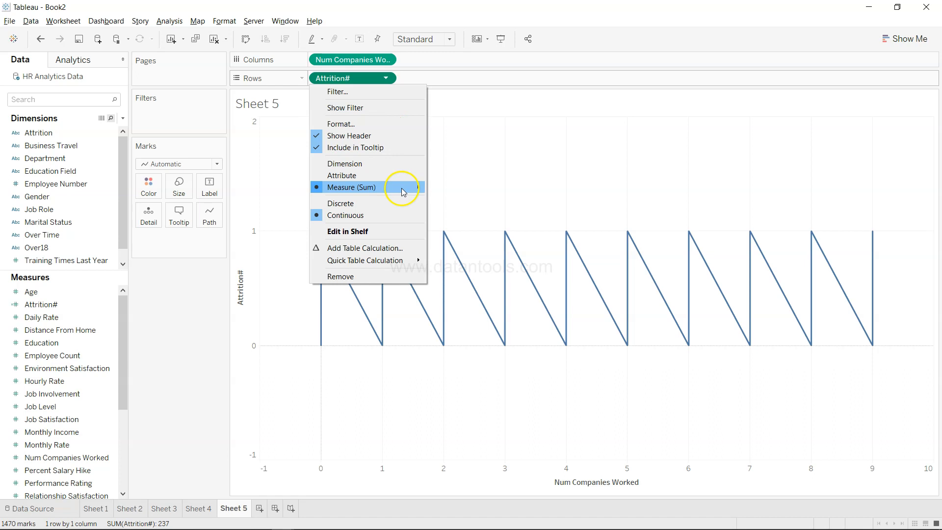
pyautogui.click(175, 380)
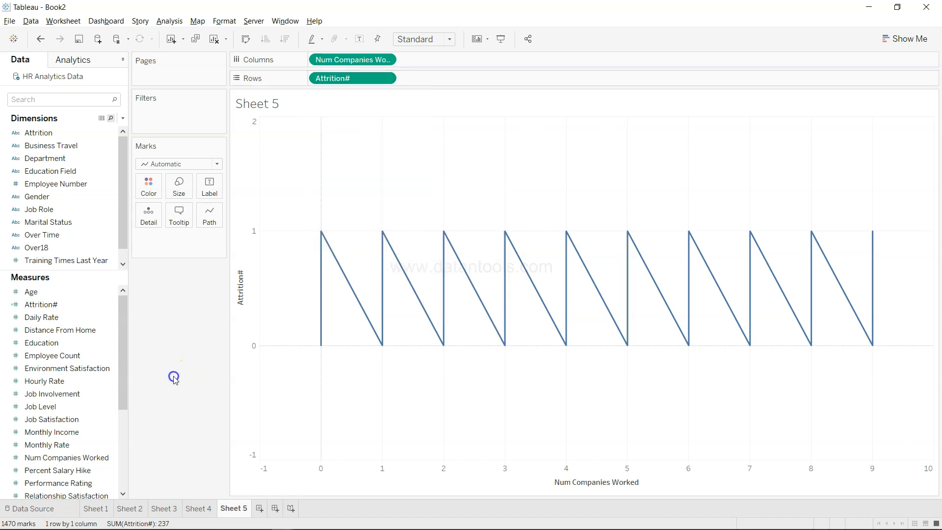
pyautogui.moveTo(76, 210); pyautogui.dragTo(153, 193)
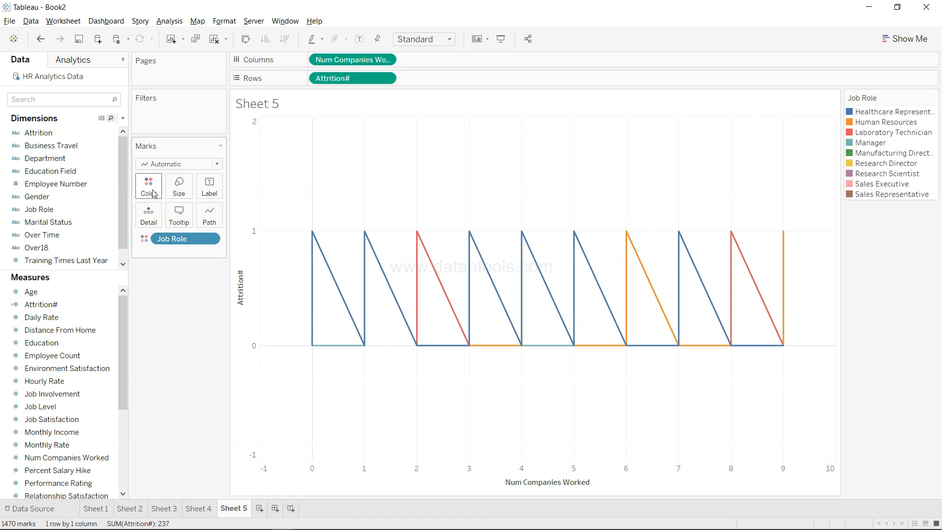
pyautogui.moveTo(185, 243); pyautogui.dragTo(183, 344)
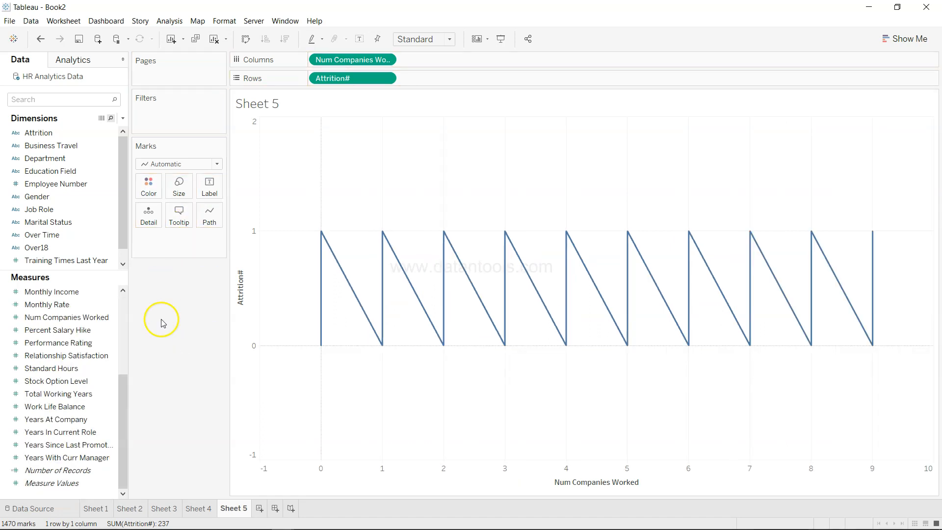
# Clear the Attrition# and Num Companies Worked fields from Sheet 5.
pyautogui.moveTo(363, 78); pyautogui.dragTo(191, 292)
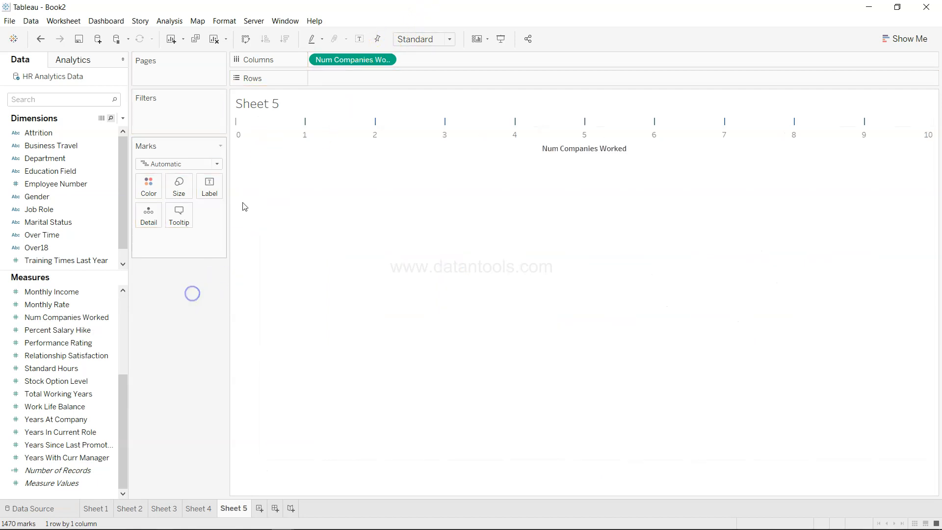
pyautogui.moveTo(337, 59); pyautogui.dragTo(169, 380)
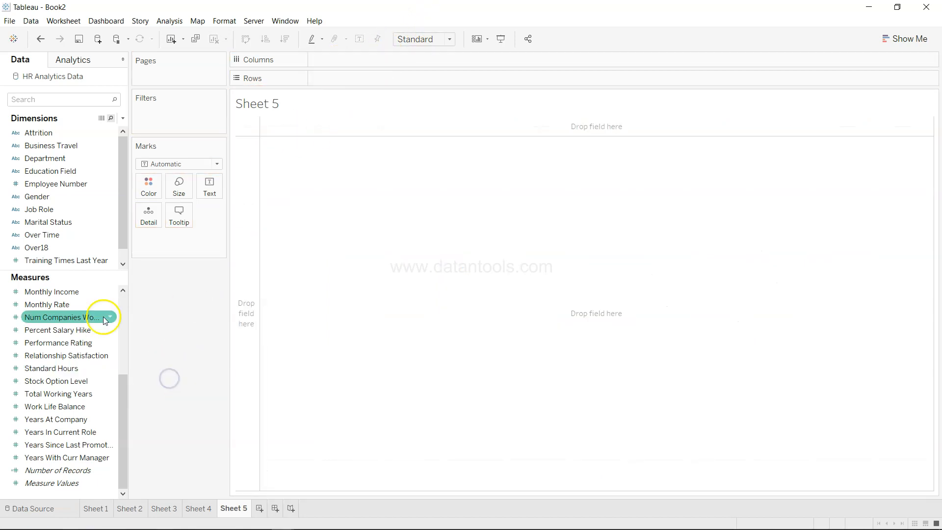
# Create a horizontal bar chart of Attrition# by Job Role and sort the roles in descending order.
pyautogui.scroll(2, 89, 380)
pyautogui.scroll(4, 89, 380)
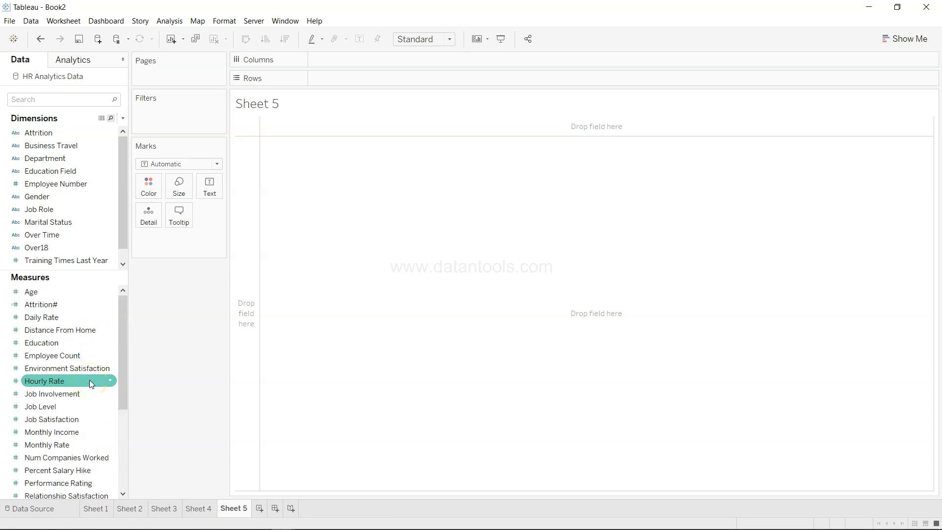
pyautogui.click(95, 305)
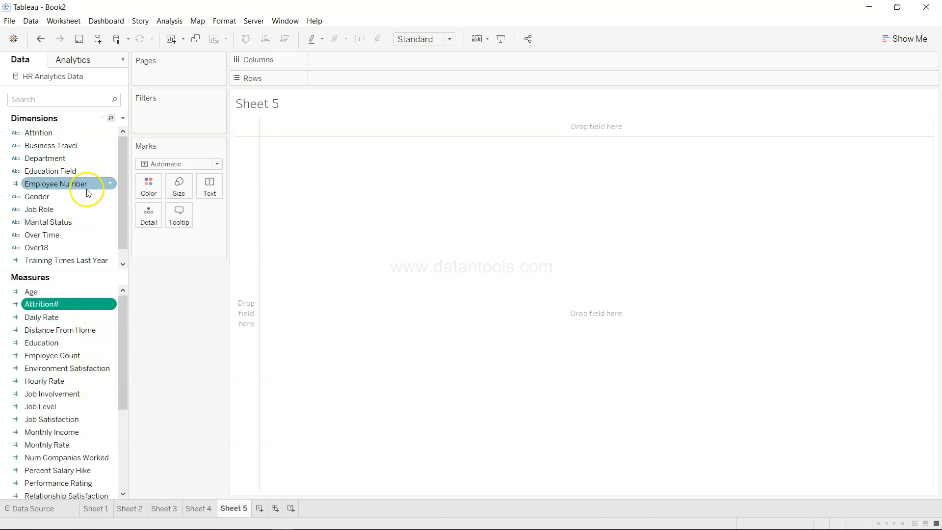
pyautogui.keyDown('ctrl'); pyautogui.click(87, 210); pyautogui.keyUp('ctrl')
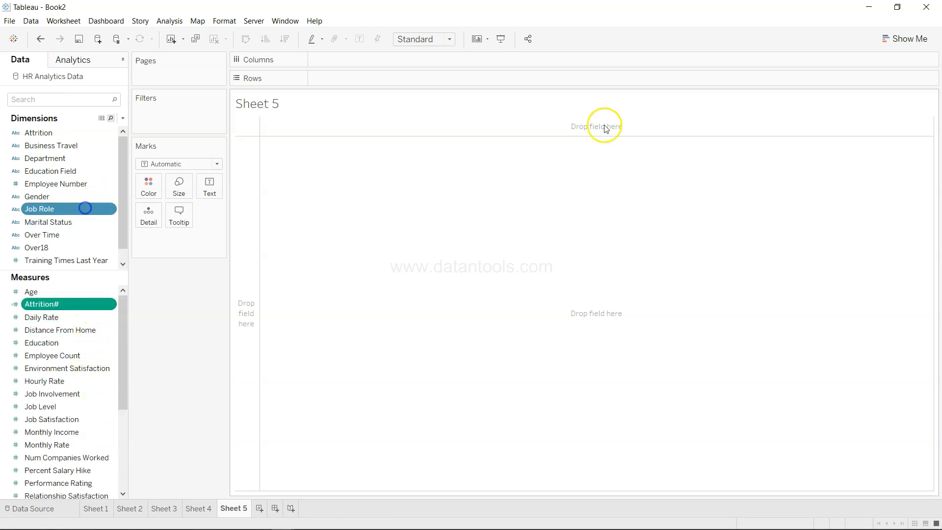
pyautogui.click(898, 40)
pyautogui.click(845, 132)
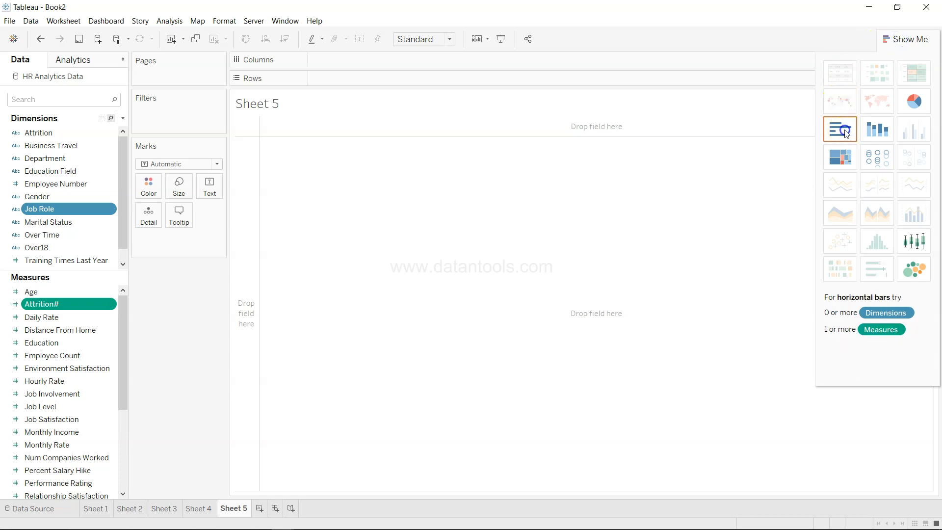
pyautogui.click(907, 39)
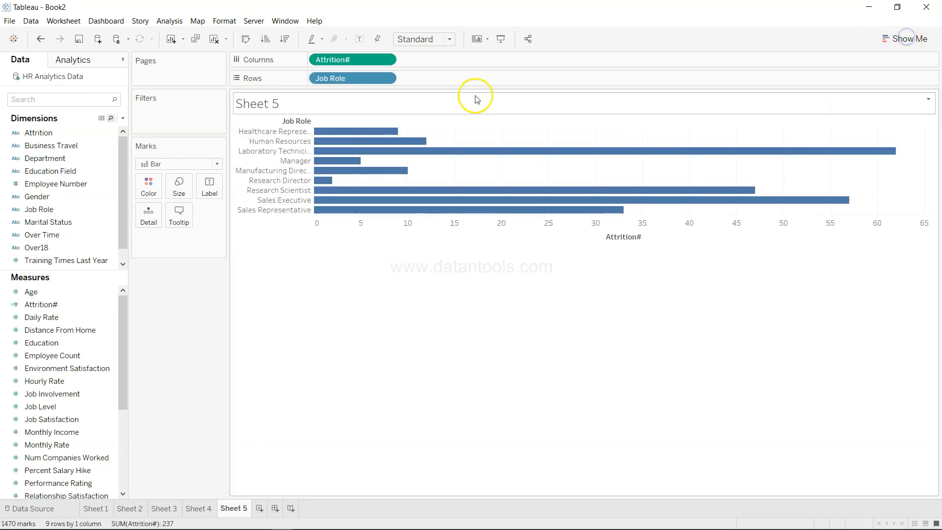
pyautogui.click(285, 40)
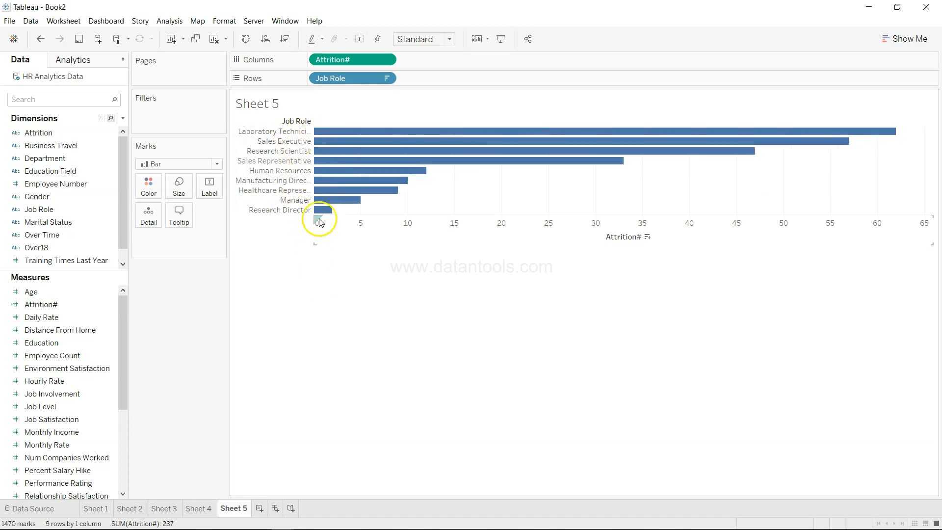
pyautogui.click(384, 59)
pyautogui.click(384, 59)
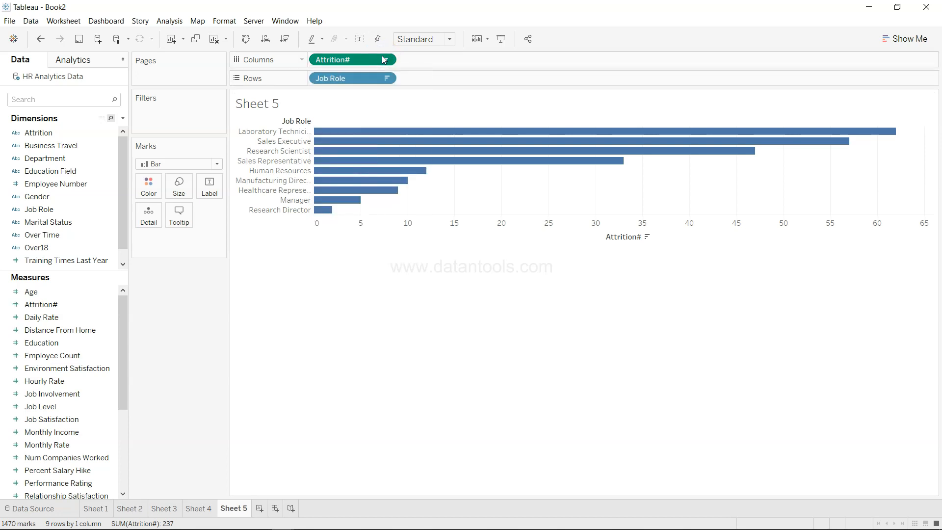
pyautogui.click(384, 60)
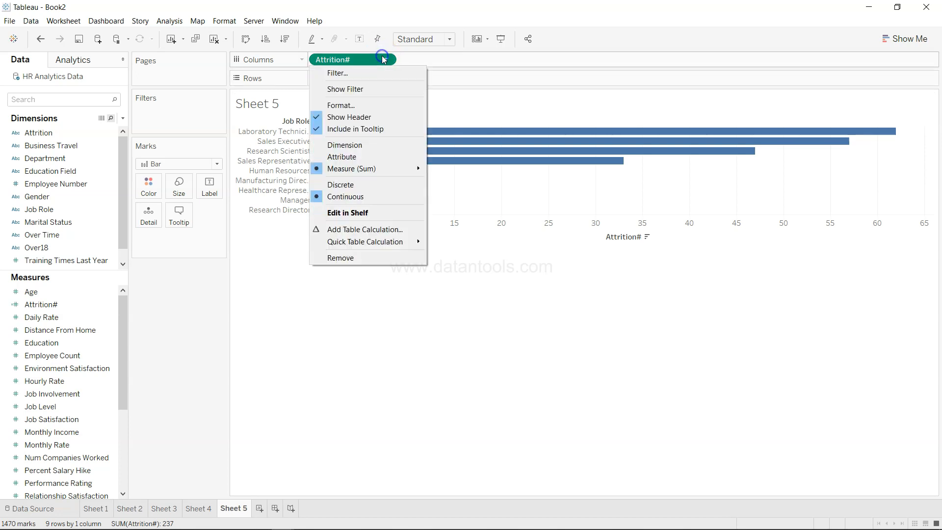
pyautogui.click(179, 412)
# Chart Attrition# on the rows against Num Companies Worked on the columns as bars colored by Job Role.
pyautogui.scroll(-2, 84, 416)
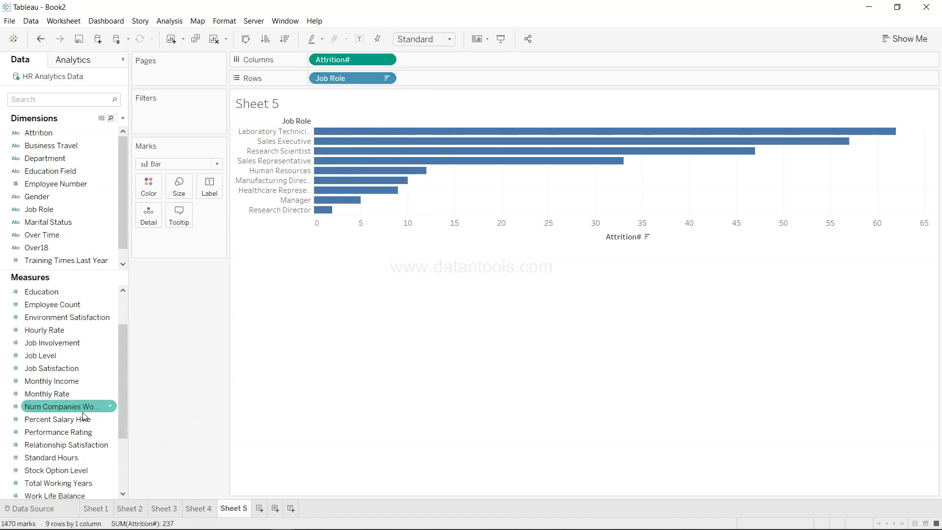
pyautogui.moveTo(90, 413); pyautogui.dragTo(499, 82)
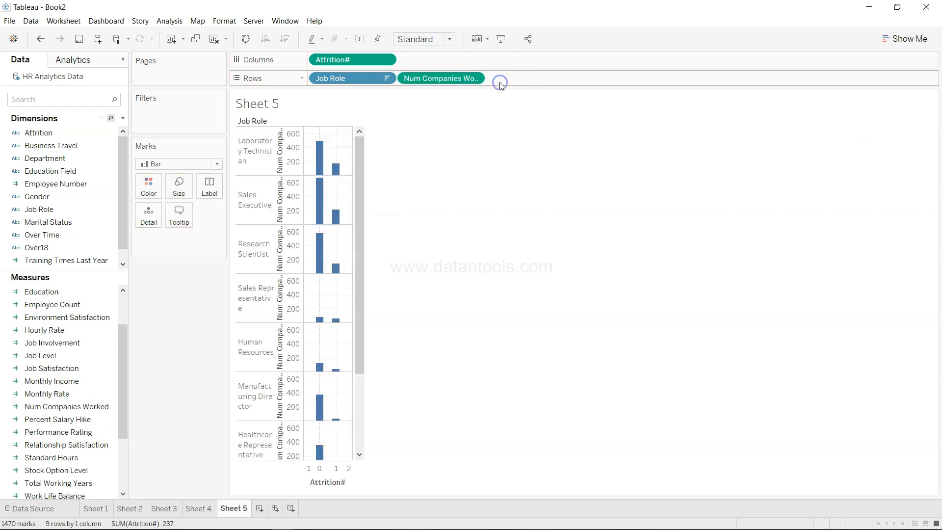
pyautogui.click(248, 40)
pyautogui.moveTo(346, 60); pyautogui.dragTo(155, 189)
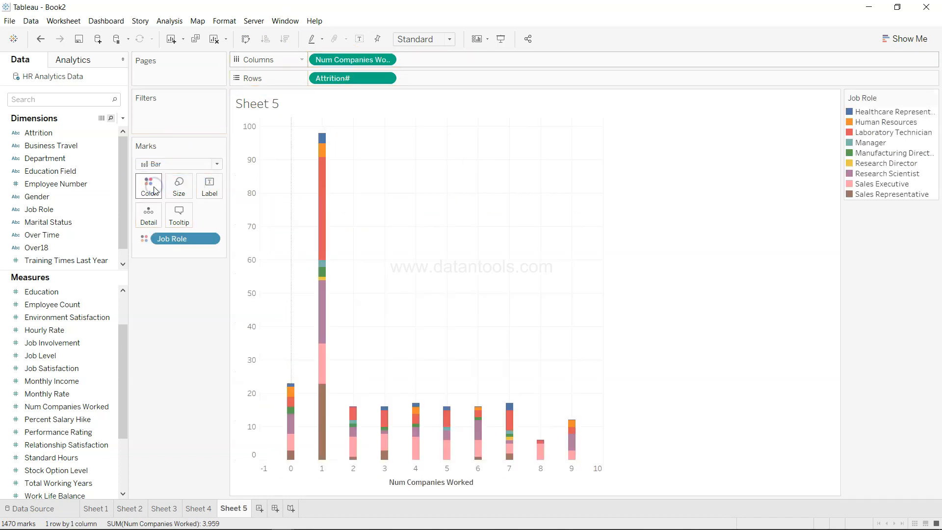
pyautogui.click(653, 266)
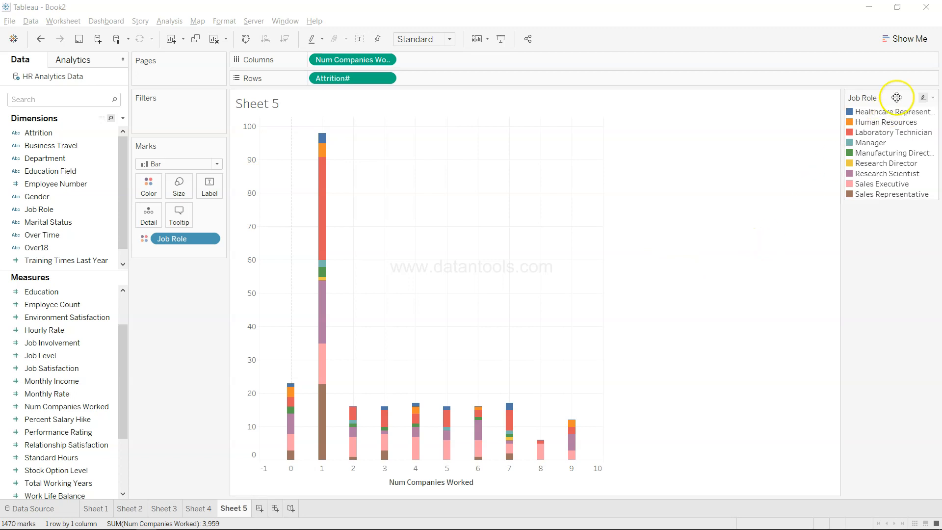
pyautogui.click(903, 43)
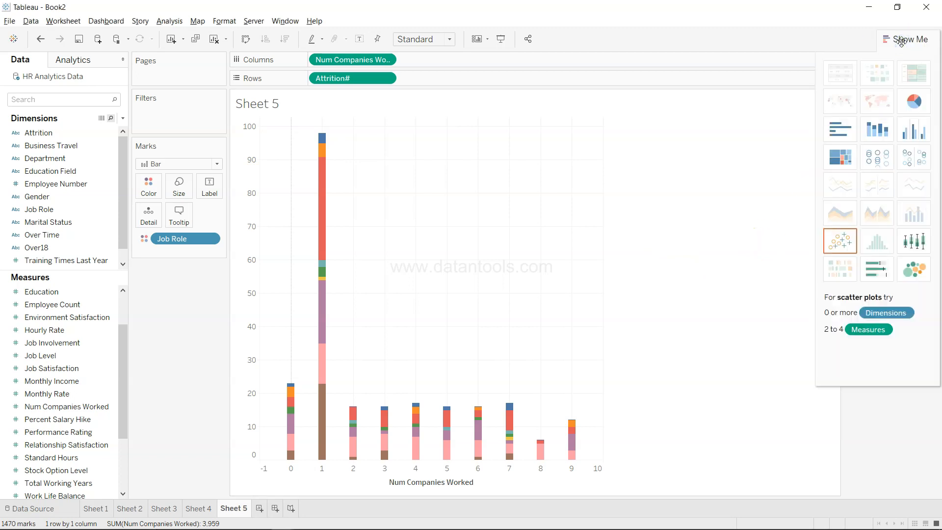
pyautogui.click(901, 42)
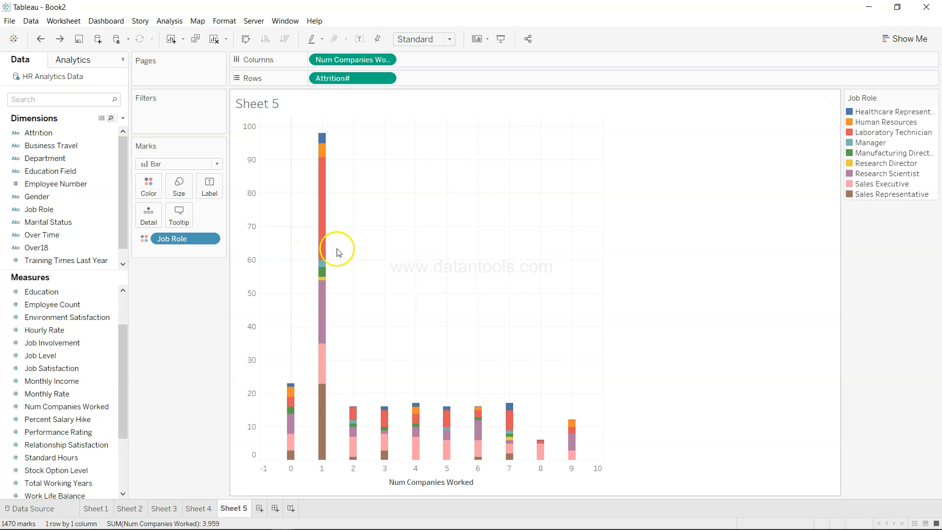
# Add a new worksheet with a horizontal bar chart of Attrition# by Job Role, sorted in descending order.
pyautogui.click(260, 509)
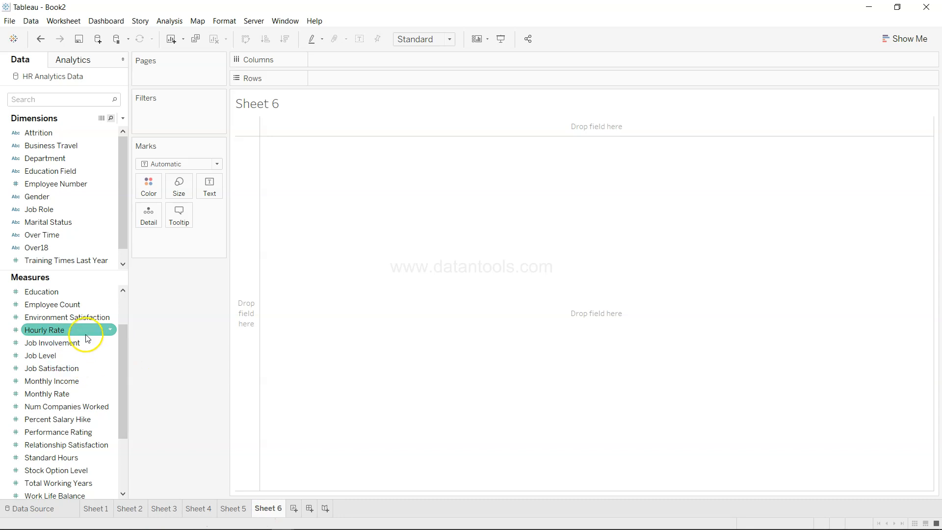
pyautogui.scroll(2, 81, 343)
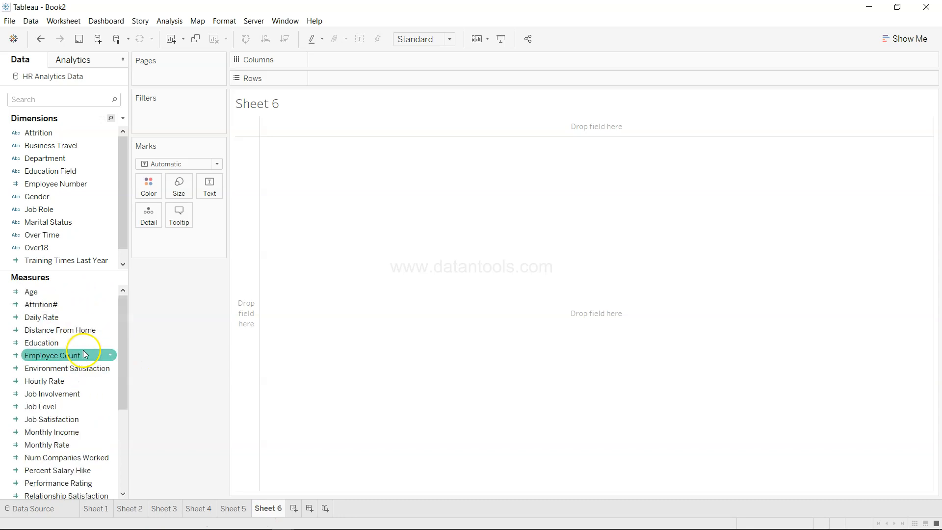
pyautogui.click(78, 304)
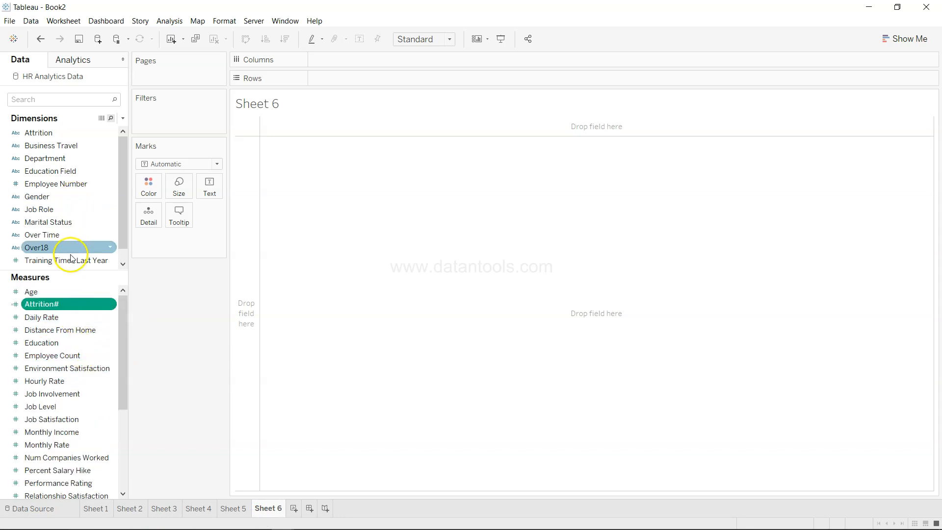
pyautogui.moveTo(73, 209); pyautogui.dragTo(922, 76)
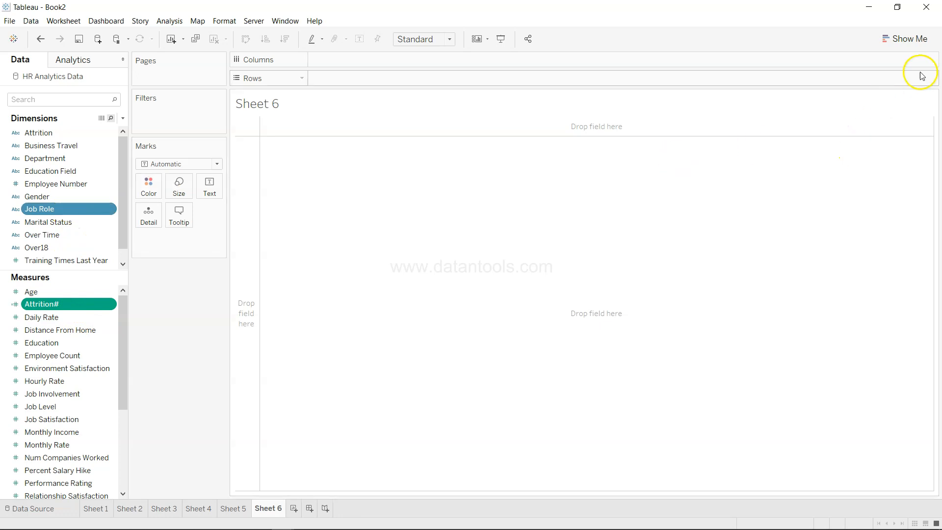
pyautogui.click(907, 39)
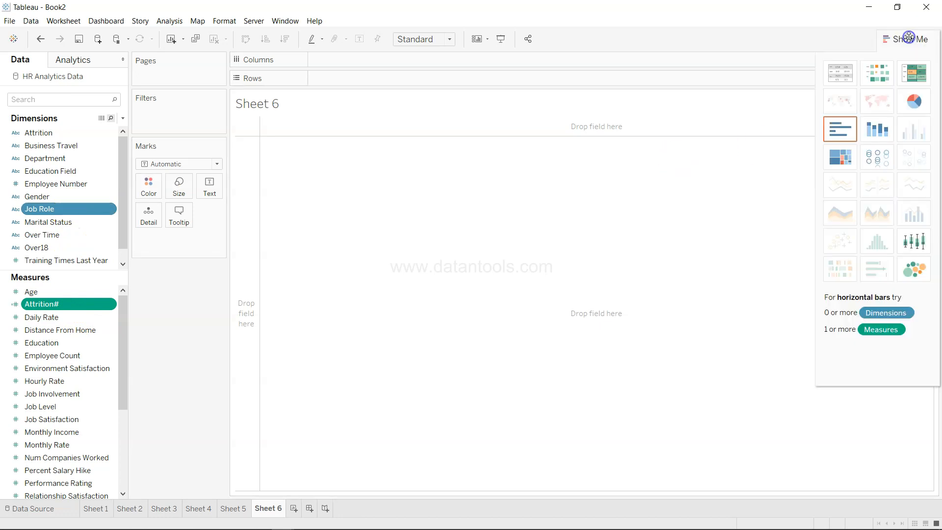
pyautogui.click(839, 130)
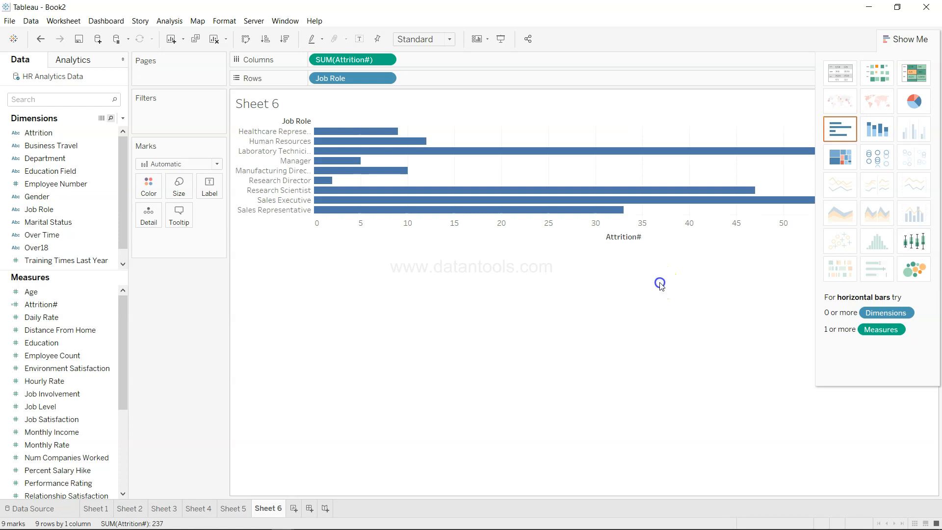
pyautogui.click(907, 38)
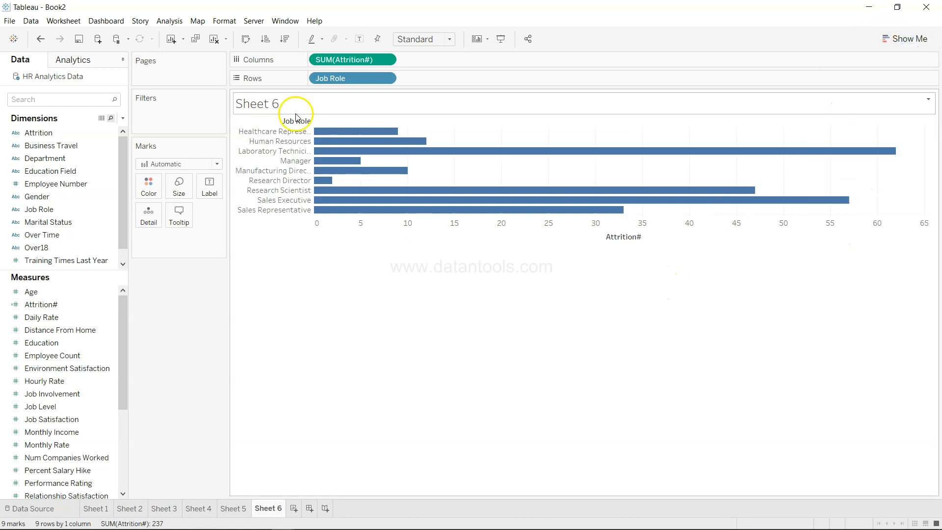
pyautogui.click(285, 39)
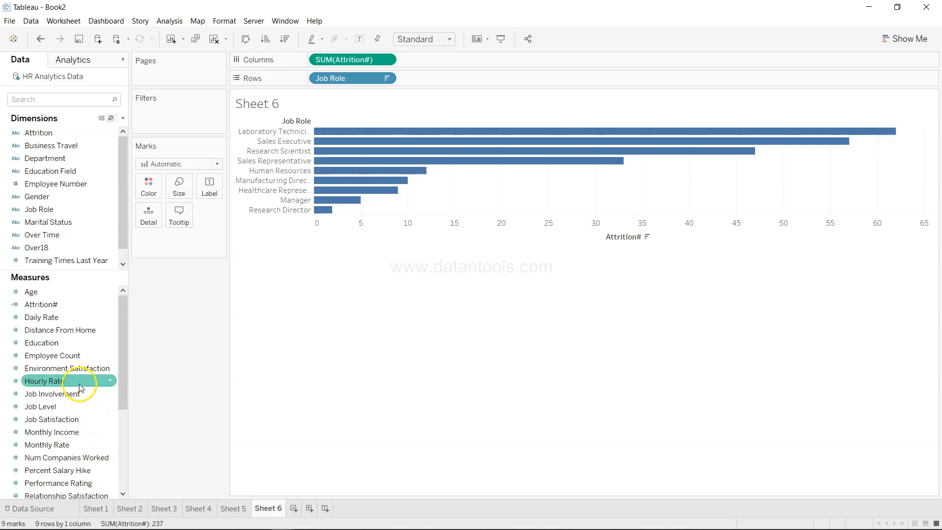
# Add Num Companies Worked to the rows and move Job Role to color to form a scatter plot against Attrition#.
pyautogui.scroll(-4, 79, 382)
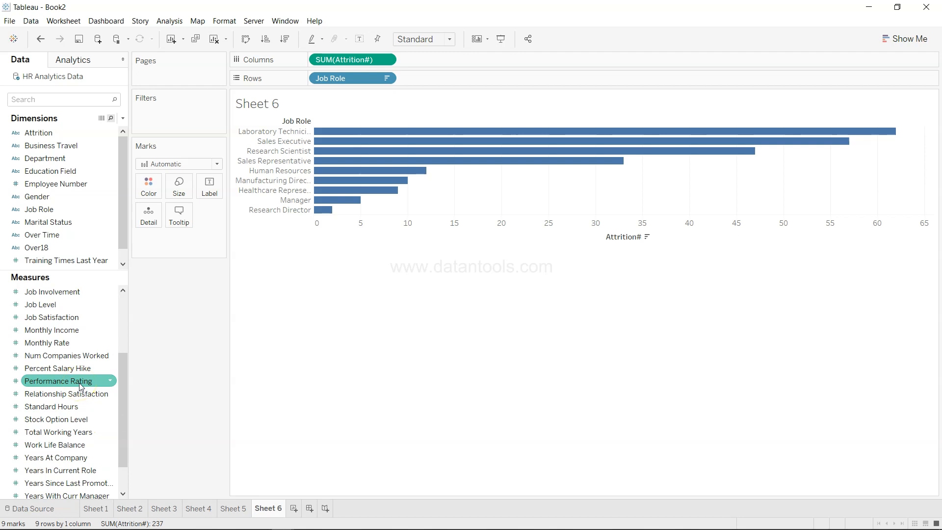
pyautogui.click(90, 355)
pyautogui.moveTo(90, 355); pyautogui.dragTo(490, 77)
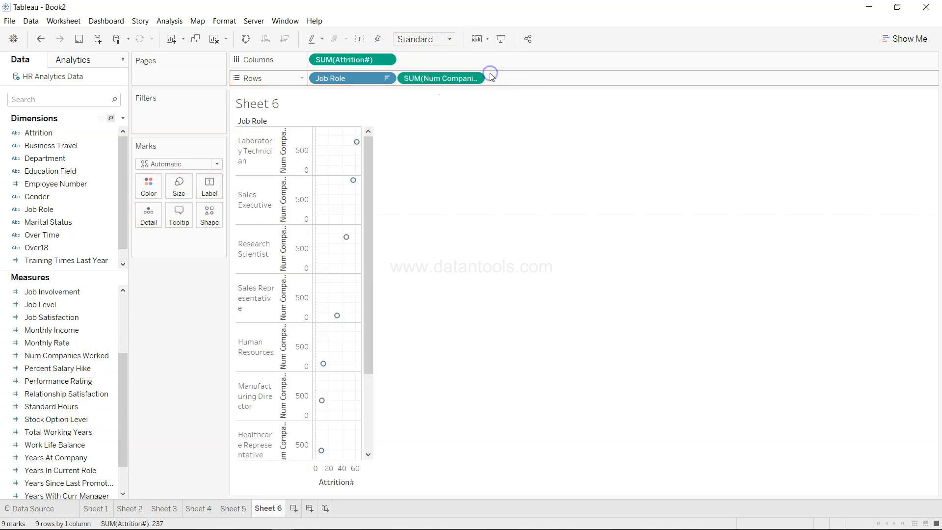
pyautogui.click(344, 79)
pyautogui.moveTo(347, 80); pyautogui.dragTo(154, 190)
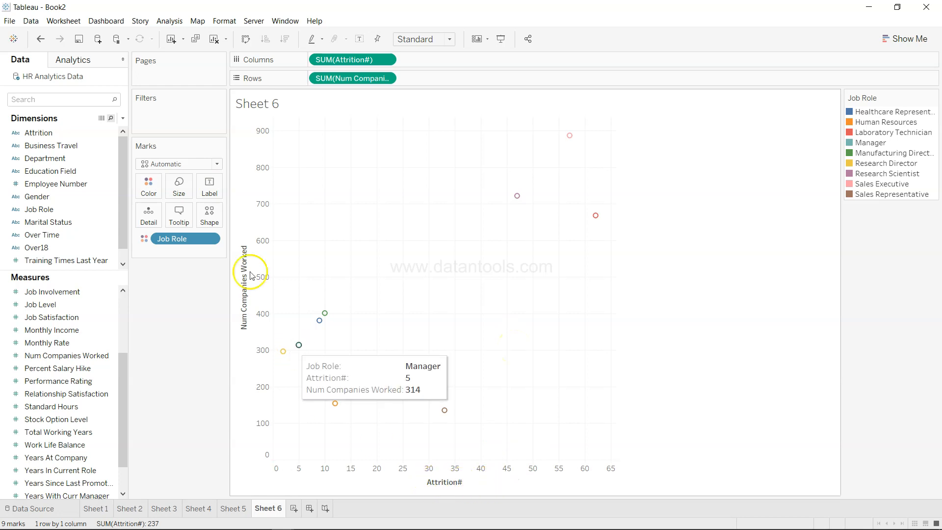
# Examine the details of the Laboratory Technician mark on the scatter plot.
pyautogui.click(596, 216)
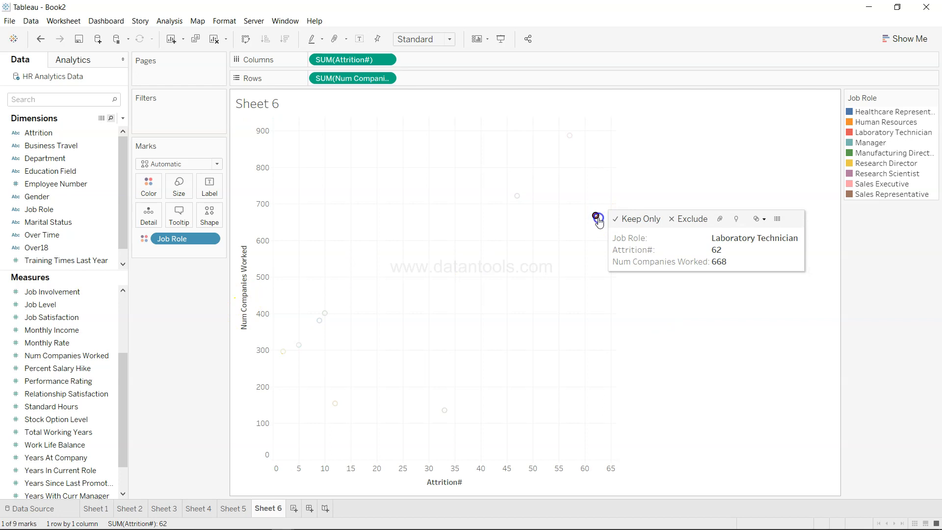
pyautogui.click(597, 218)
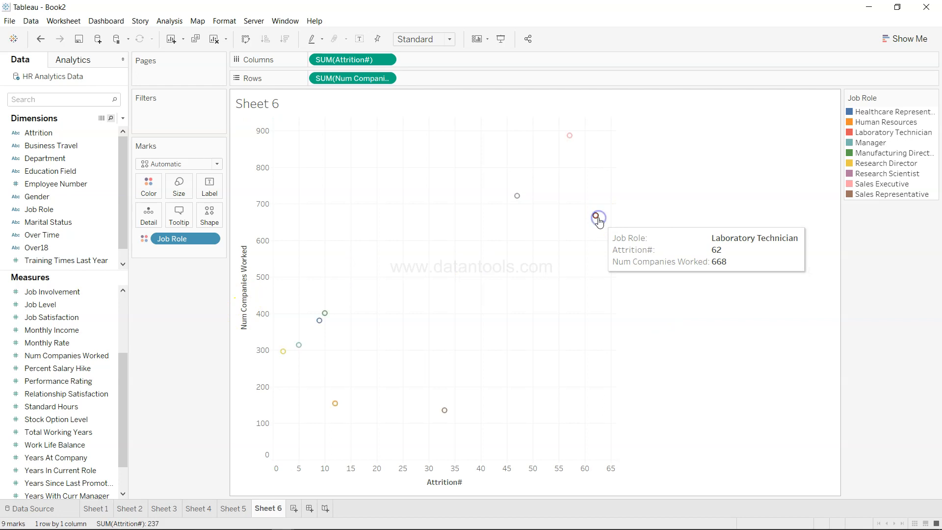
# Set the aggregation of Num Companies Worked on the rows to Average.
pyautogui.click(572, 138)
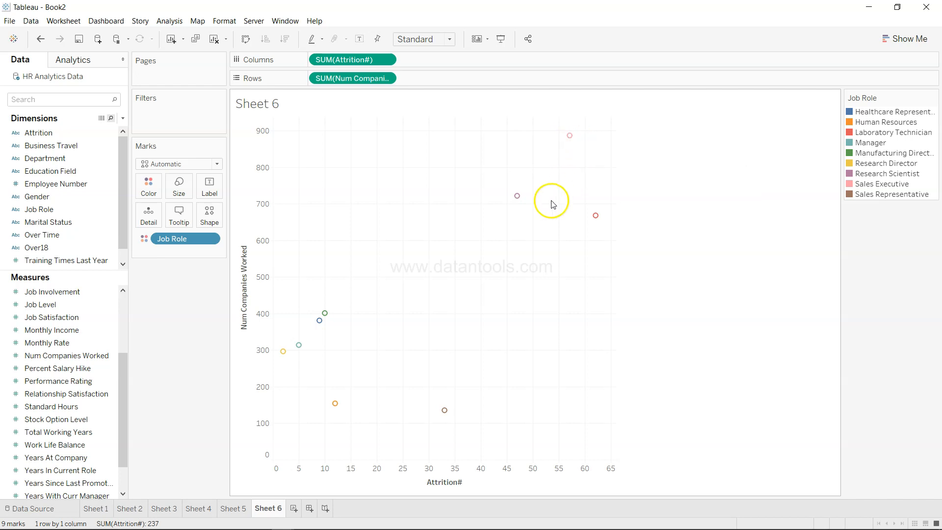
pyautogui.click(388, 81)
pyautogui.moveTo(411, 190)
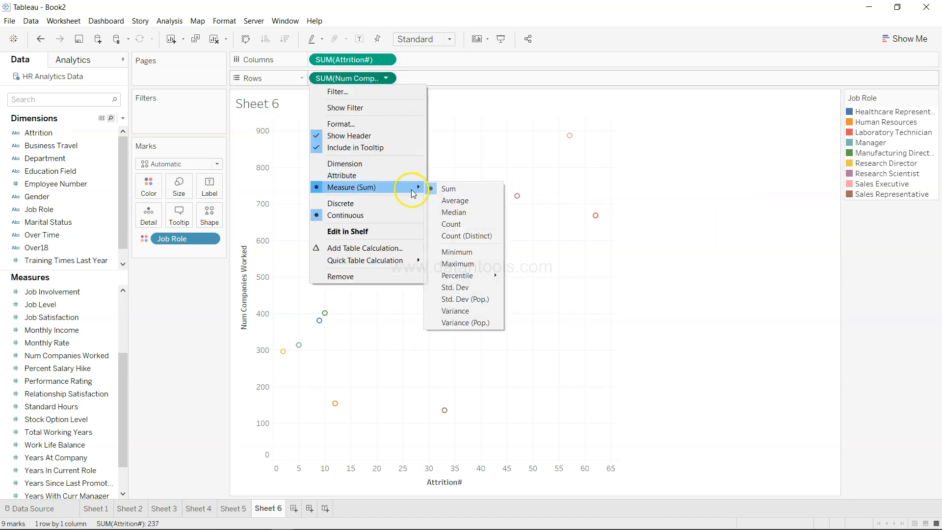
pyautogui.click(447, 201)
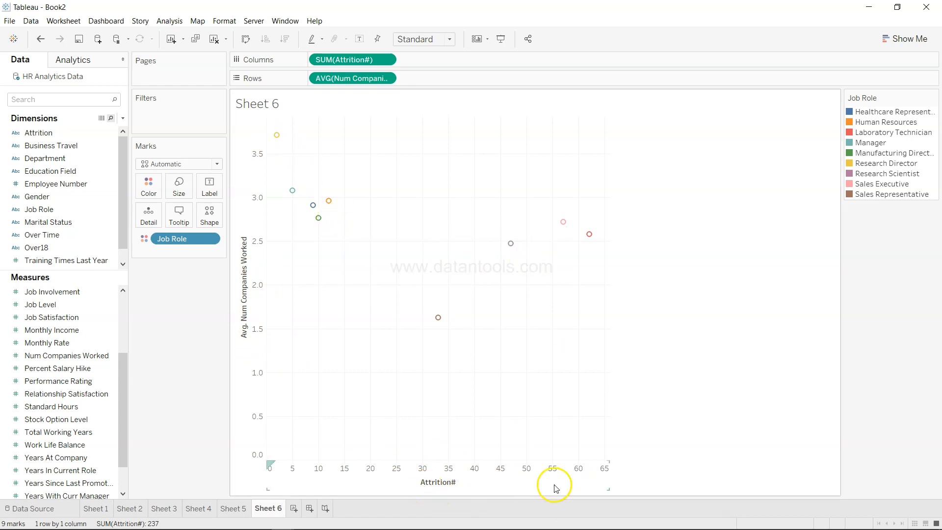
# Examine the job role marks on the scatter plot of average companies worked and the chart types available for it.
pyautogui.moveTo(587, 234)
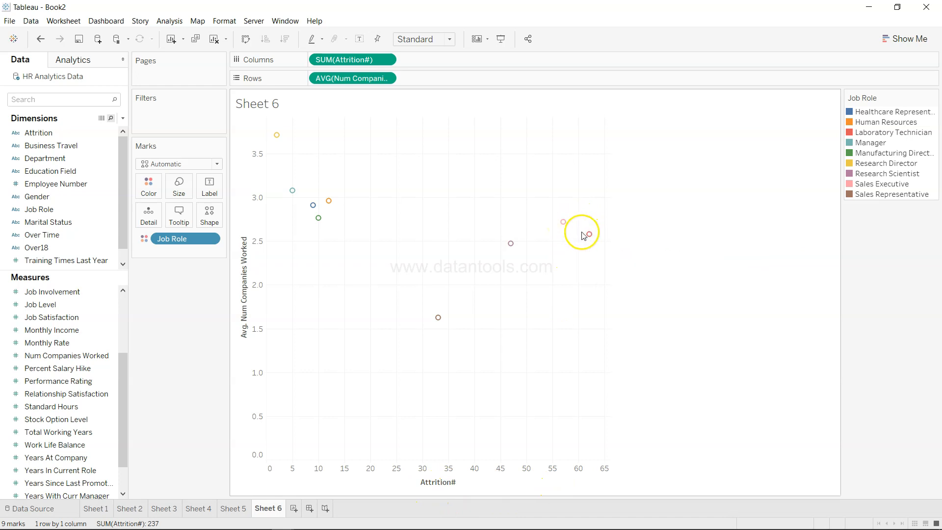
pyautogui.moveTo(513, 246)
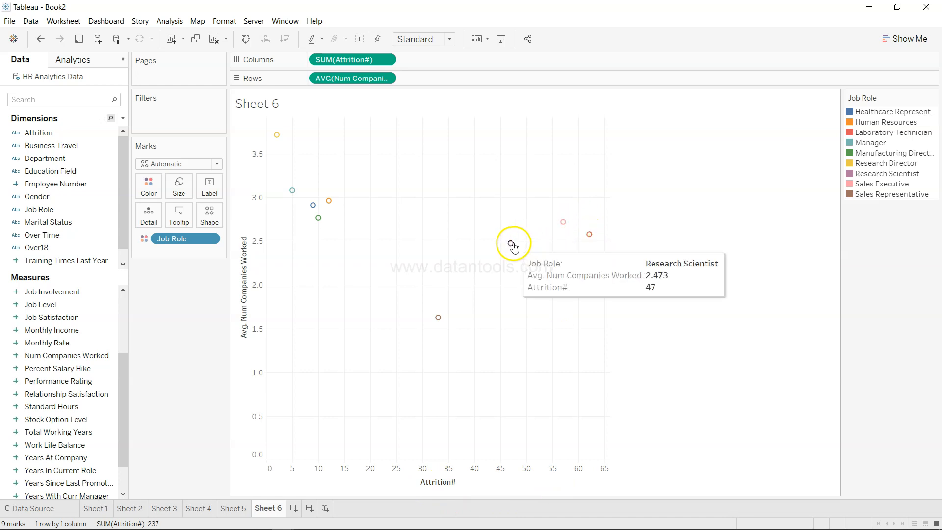
pyautogui.click(903, 36)
pyautogui.click(902, 33)
pyautogui.click(902, 32)
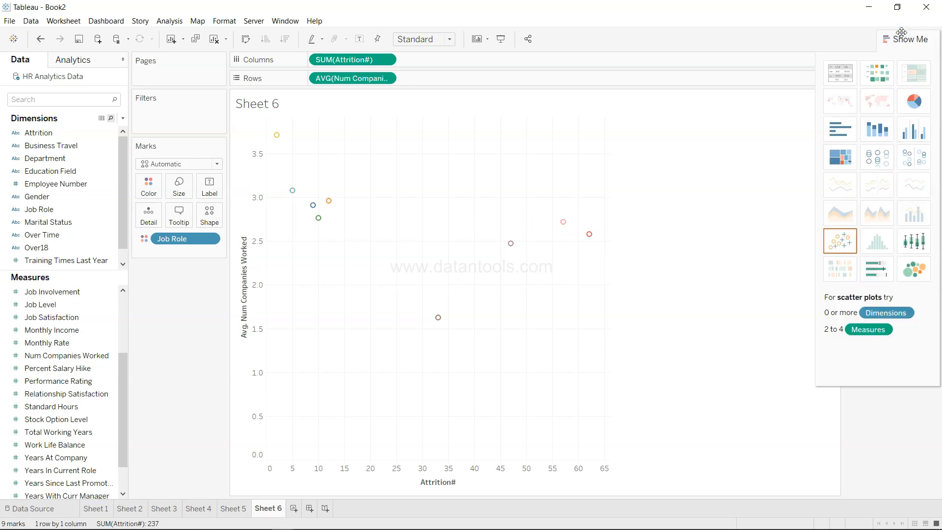
pyautogui.click(902, 33)
pyautogui.moveTo(515, 249)
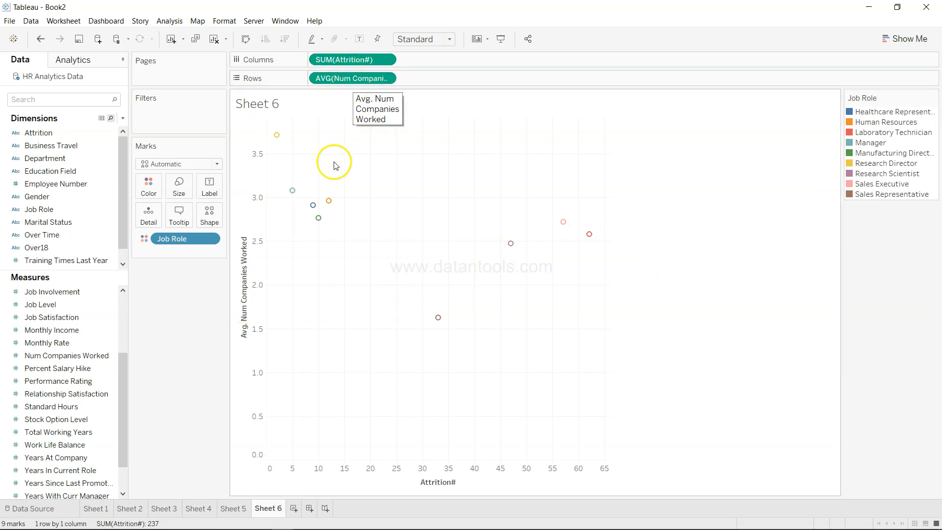
pyautogui.moveTo(277, 136)
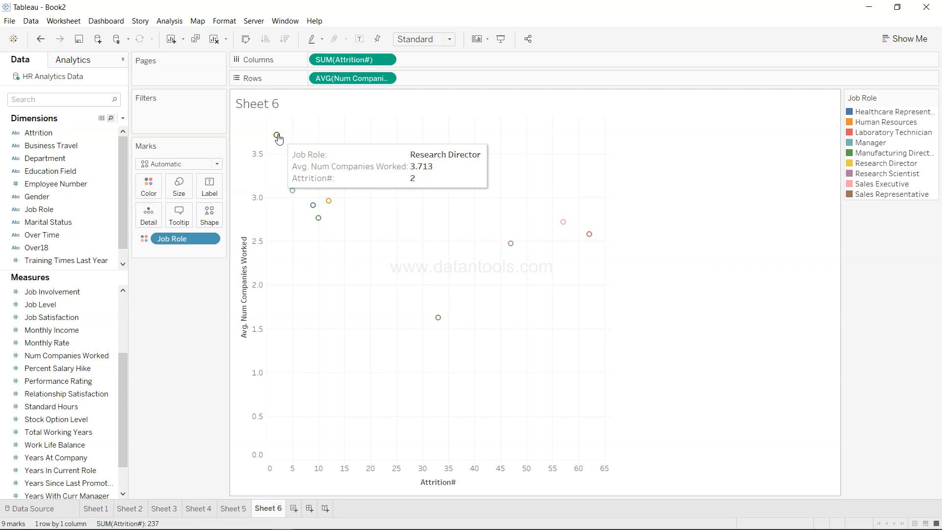
# Convert Num Companies Worked to a dimension and change the view to a stacked area chart of Attrition# by Job Role.
pyautogui.click(385, 79)
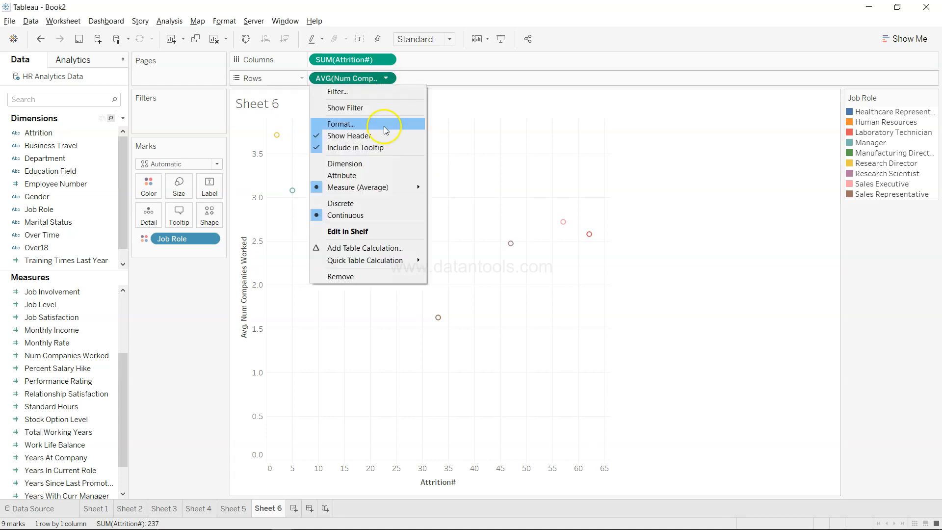
pyautogui.click(384, 166)
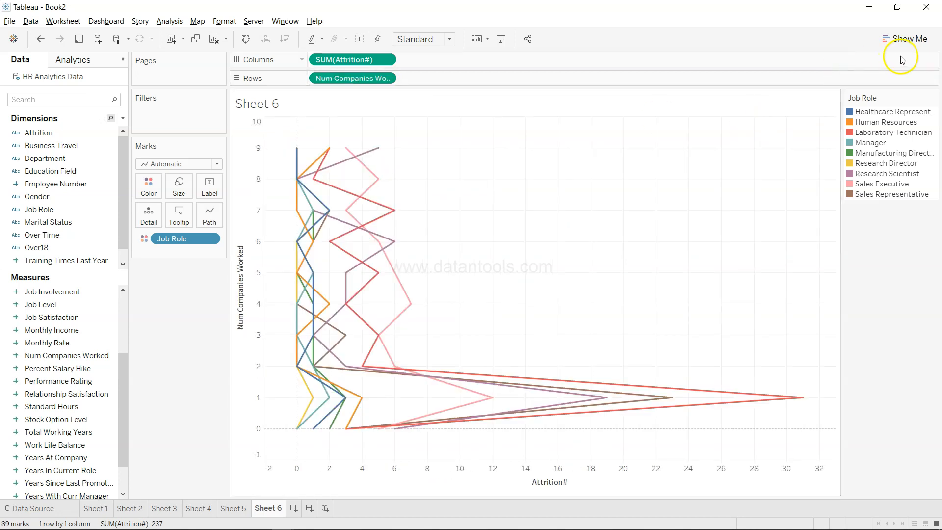
pyautogui.click(905, 39)
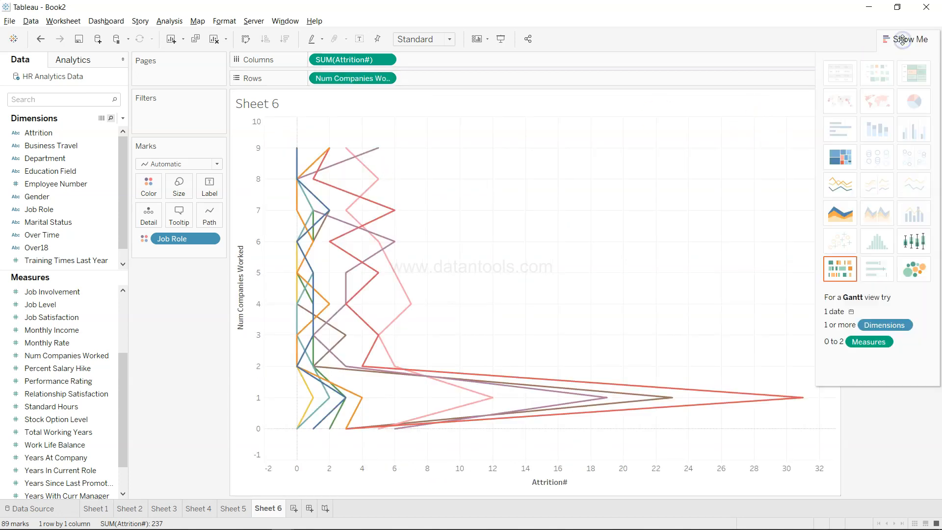
pyautogui.click(843, 219)
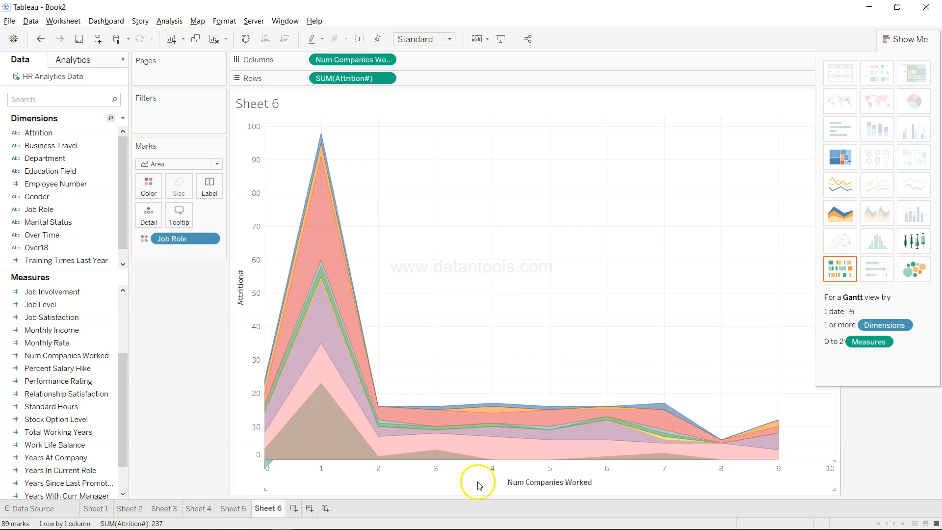
# Compare the area chart with the Sheet 5 bars and examine each job role's attrition at one company worked.
pyautogui.click(233, 509)
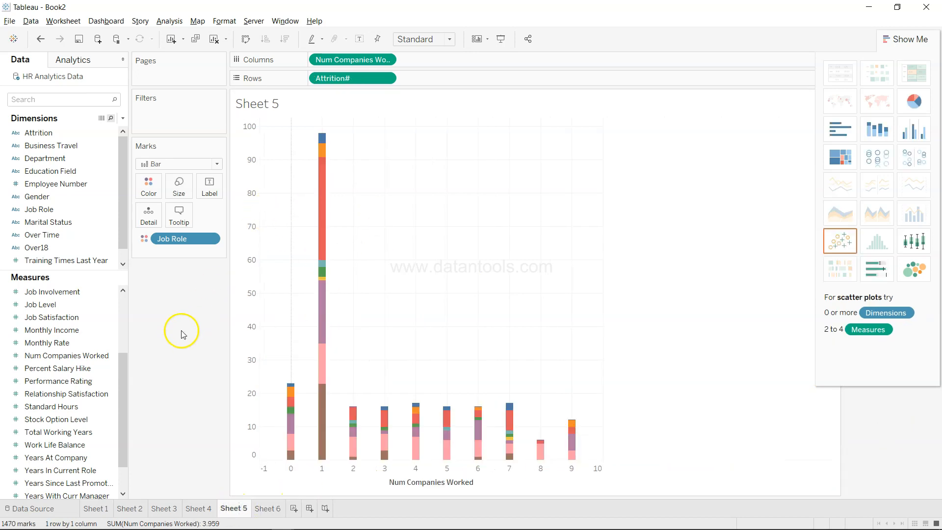
pyautogui.click(272, 509)
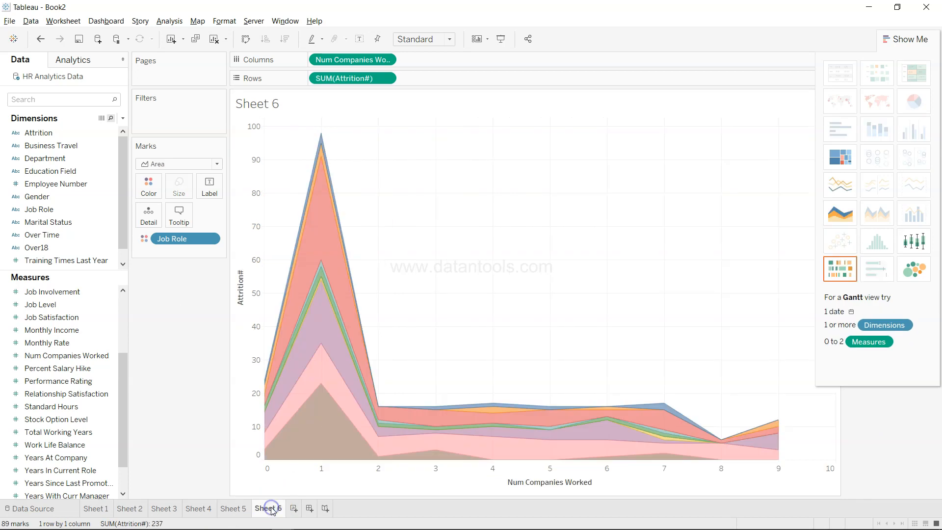
pyautogui.click(903, 39)
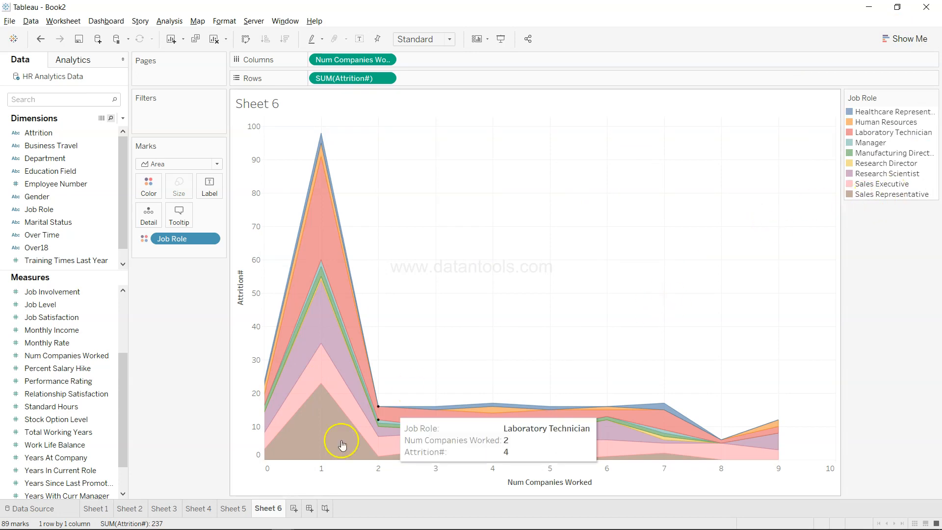
pyautogui.moveTo(321, 409)
pyautogui.moveTo(321, 369)
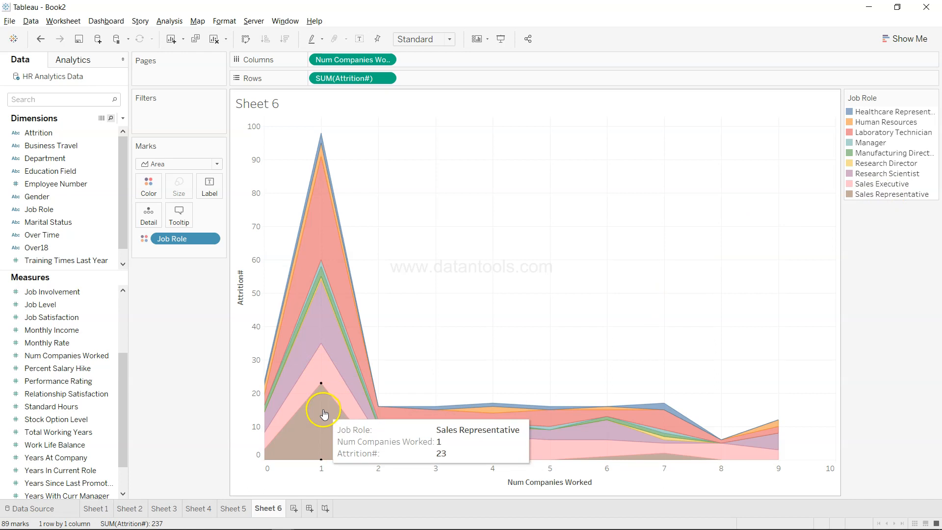
pyautogui.moveTo(317, 296)
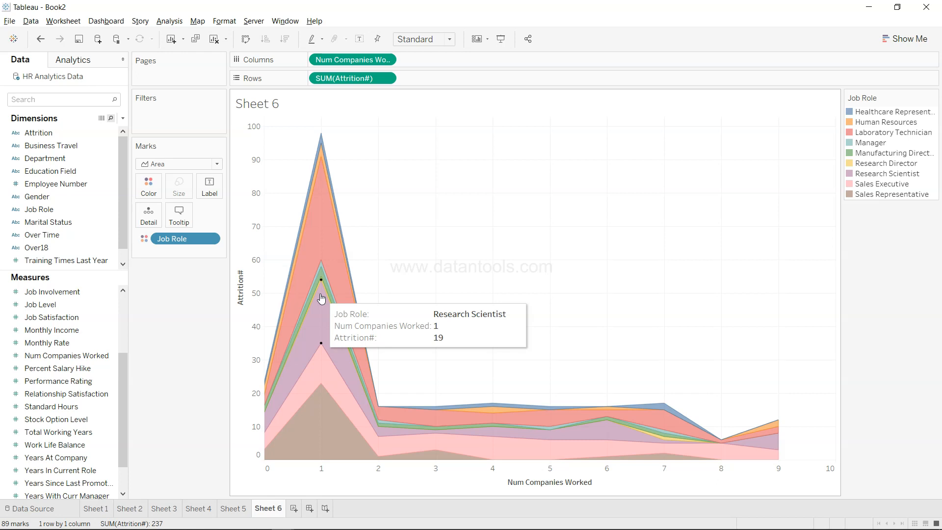
pyautogui.moveTo(380, 427)
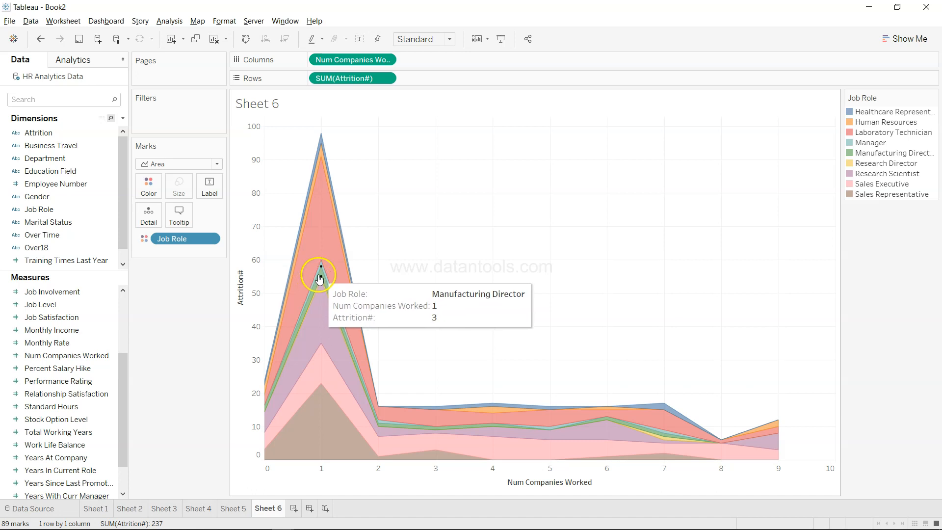
pyautogui.moveTo(322, 267)
pyautogui.moveTo(322, 240)
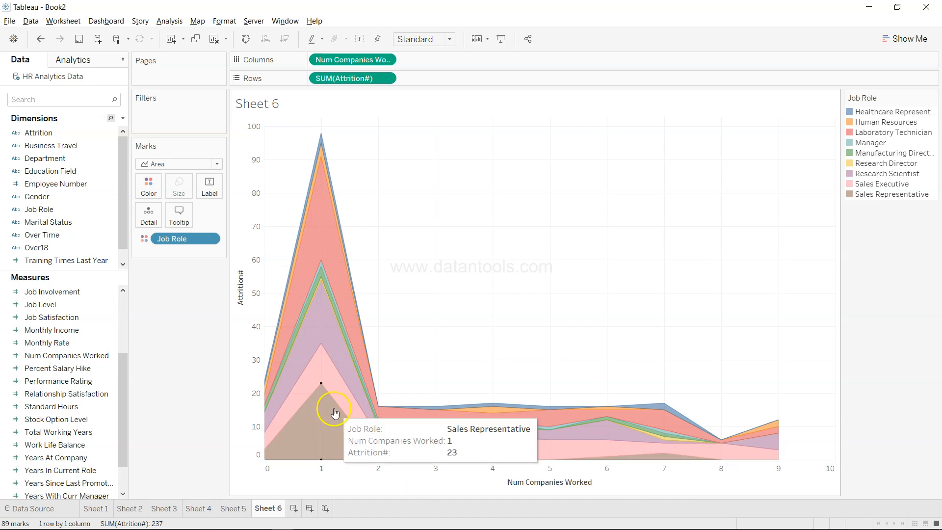
pyautogui.moveTo(319, 157)
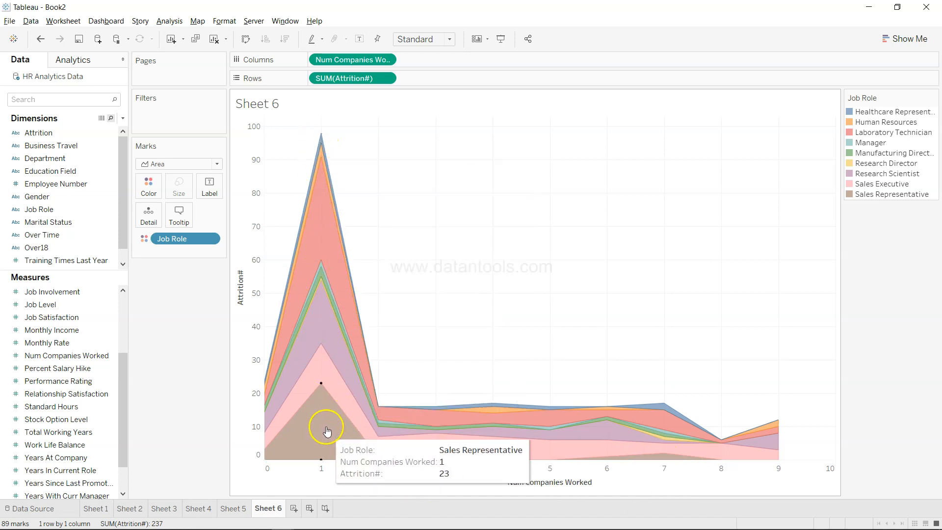
pyautogui.click(323, 473)
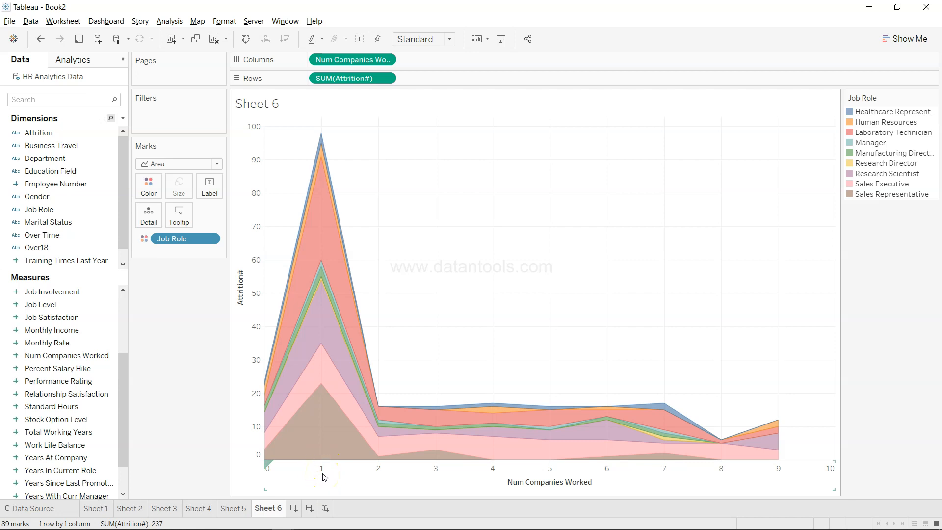
pyautogui.click(322, 177)
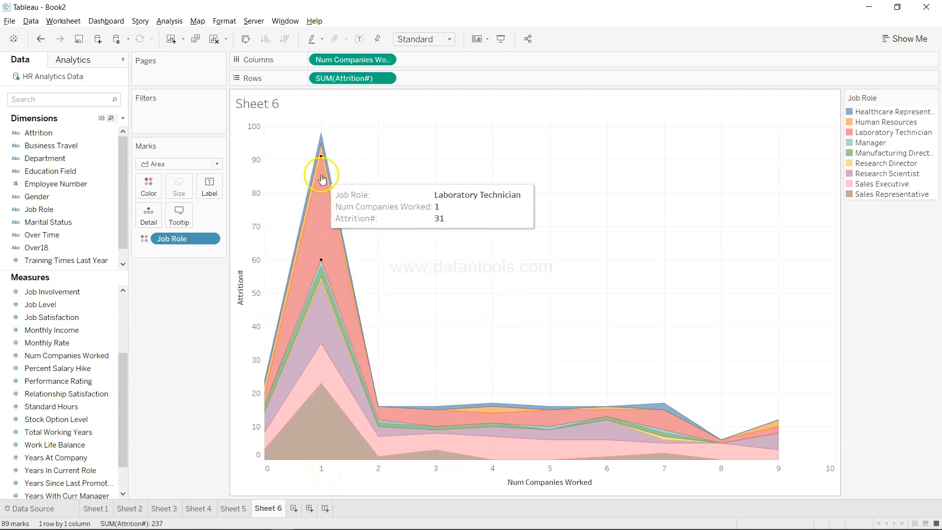
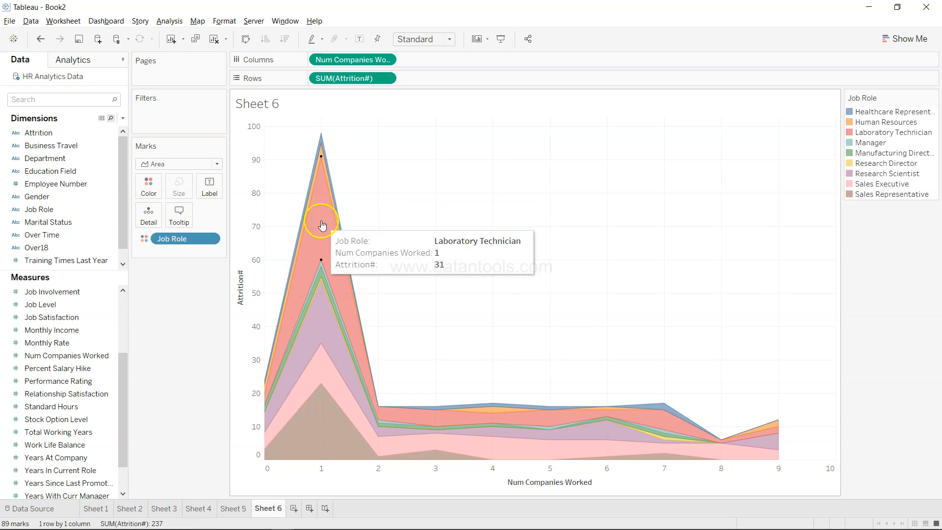
# Review the finished worksheets from Sheet 4 back to Sheet 1.
pyautogui.click(198, 509)
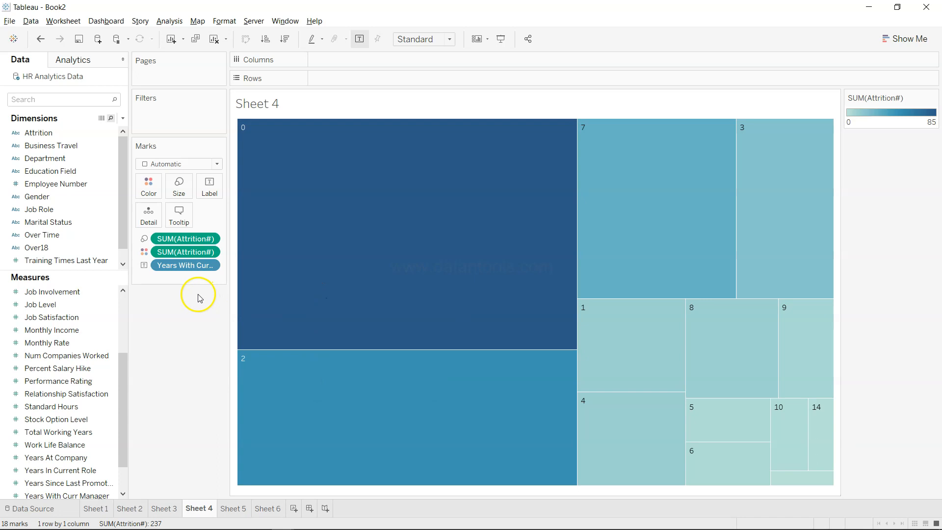
pyautogui.click(164, 509)
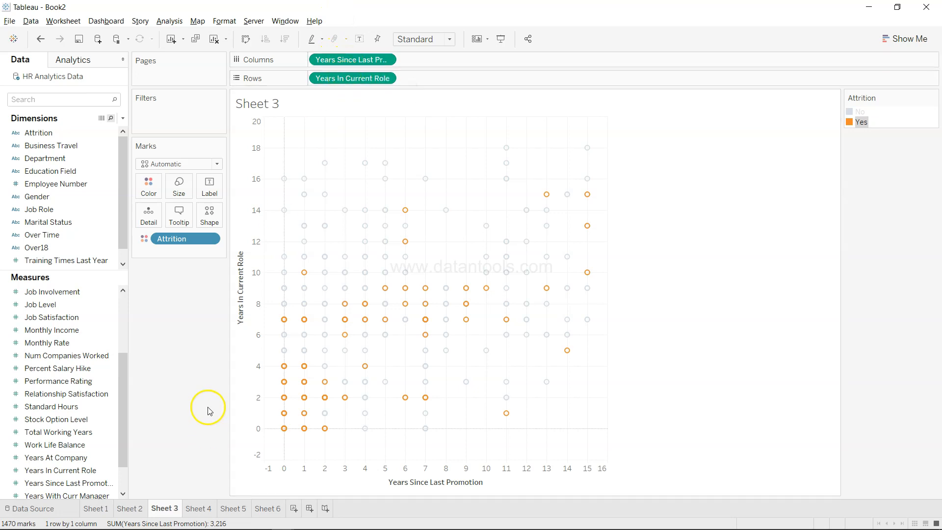
pyautogui.click(130, 509)
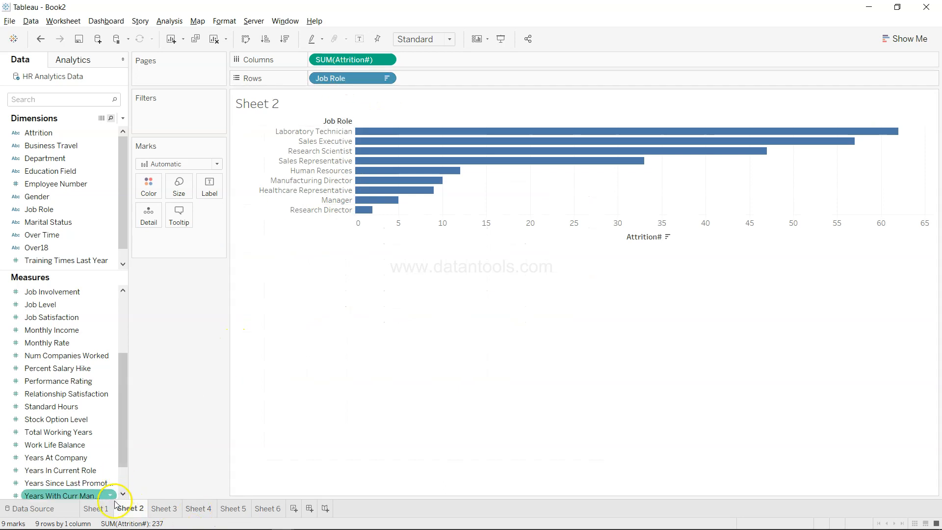
pyautogui.click(96, 508)
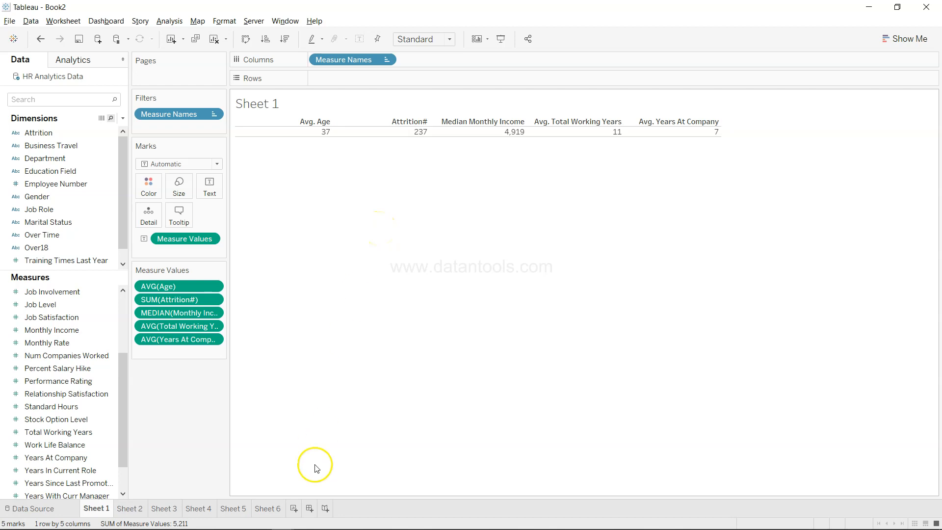
# Create a new dashboard containing Sheet 1 and clear that sheet's title.
pyautogui.click(310, 508)
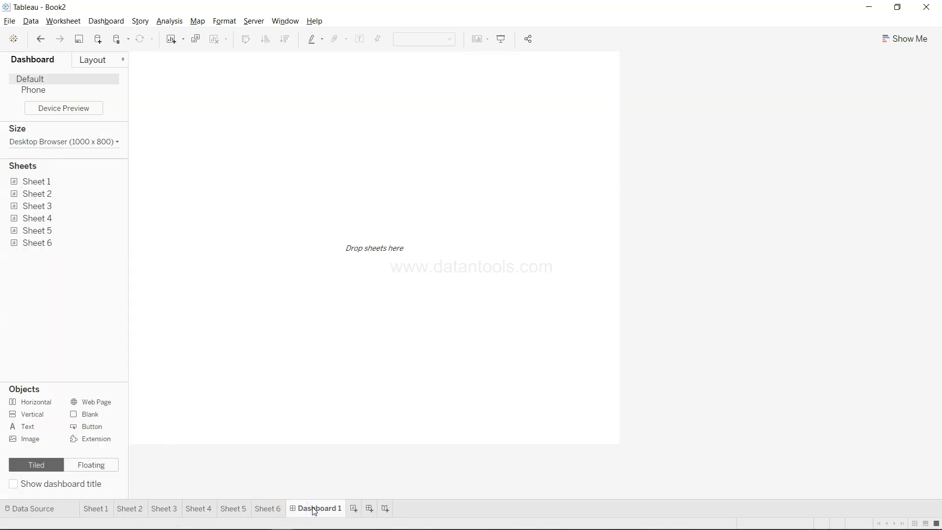
pyautogui.moveTo(61, 184); pyautogui.dragTo(248, 134)
pyautogui.moveTo(271, 93); pyautogui.dragTo(270, 92)
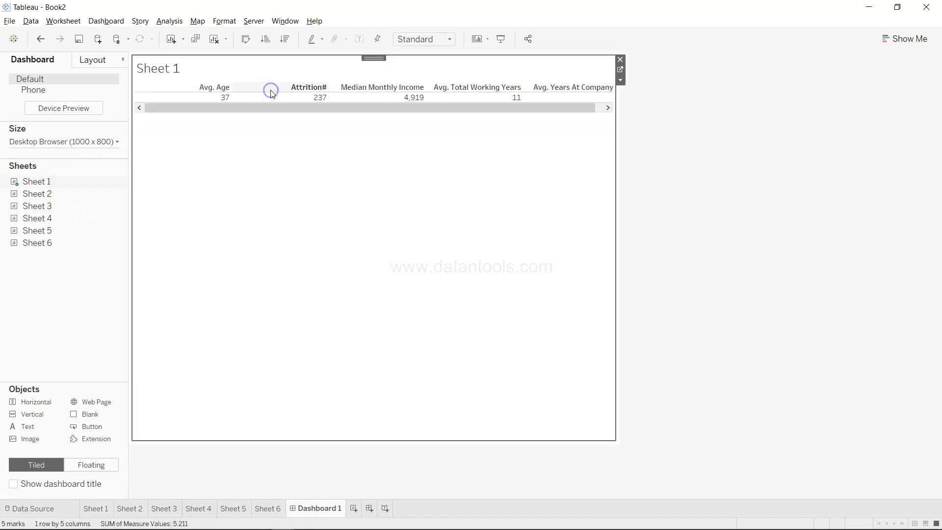
pyautogui.doubleClick(176, 76)
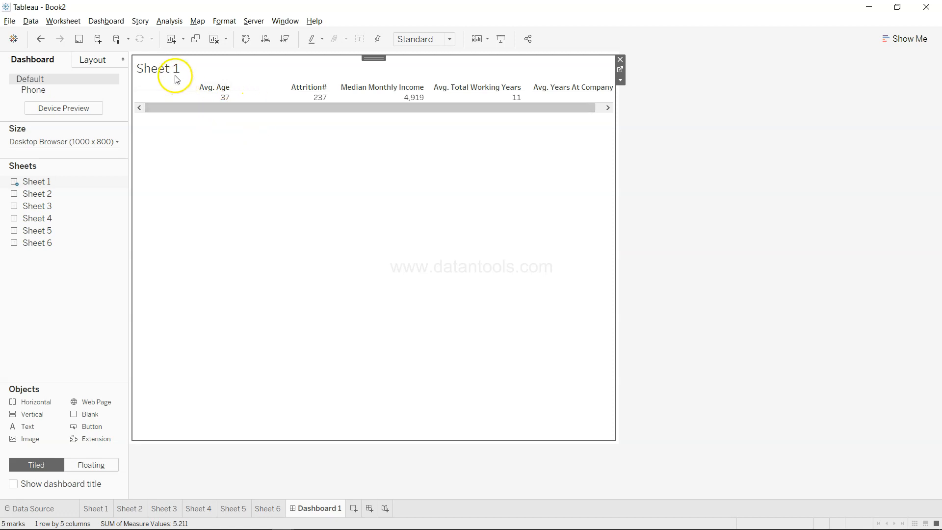
pyautogui.press('Delete')
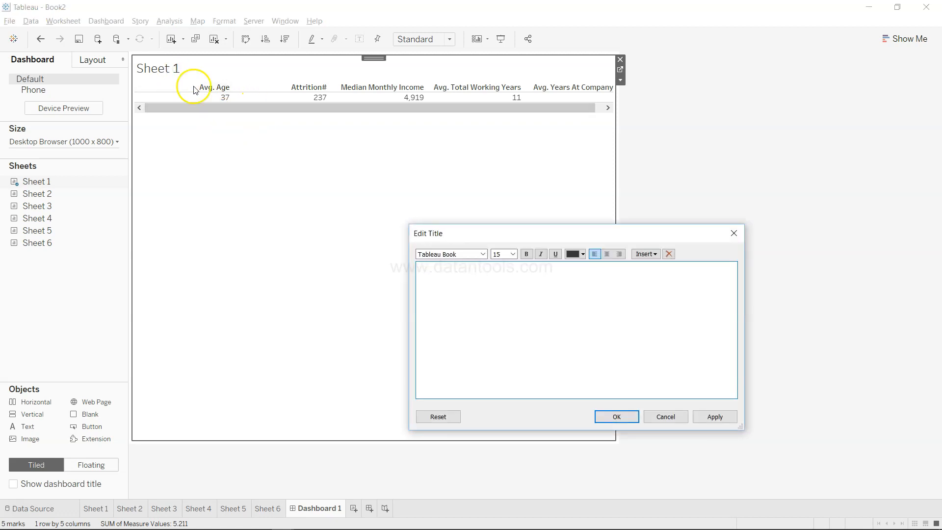
pyautogui.click(605, 416)
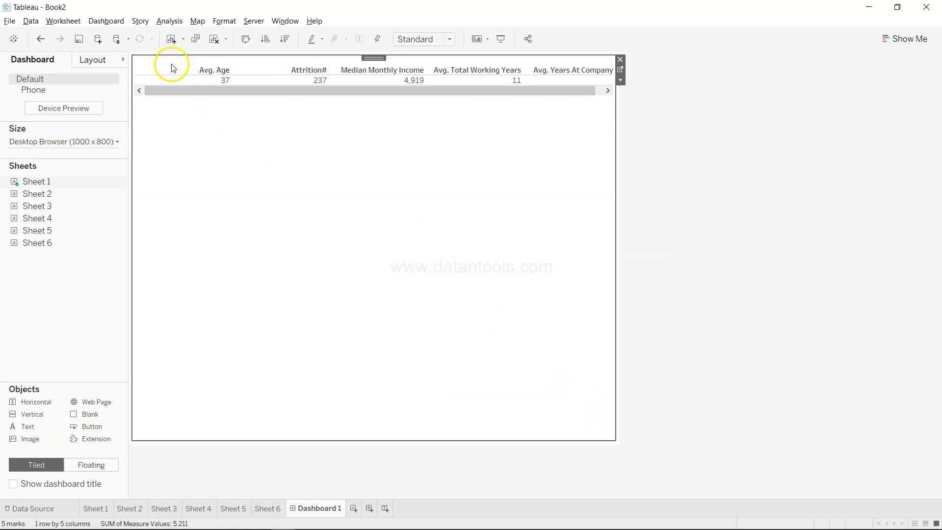
# Add Sheet 2 below the KPI table with Sheet 3 to its left, and extend both charts up to just under the table.
pyautogui.click(50, 199)
pyautogui.moveTo(49, 196); pyautogui.dragTo(209, 186)
pyautogui.moveTo(215, 297); pyautogui.dragTo(392, 369)
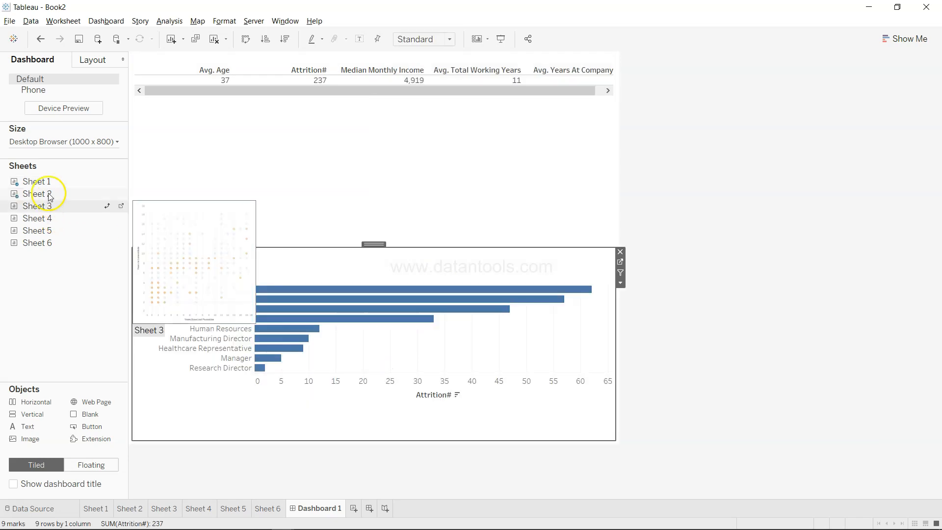
pyautogui.moveTo(55, 206); pyautogui.dragTo(211, 372)
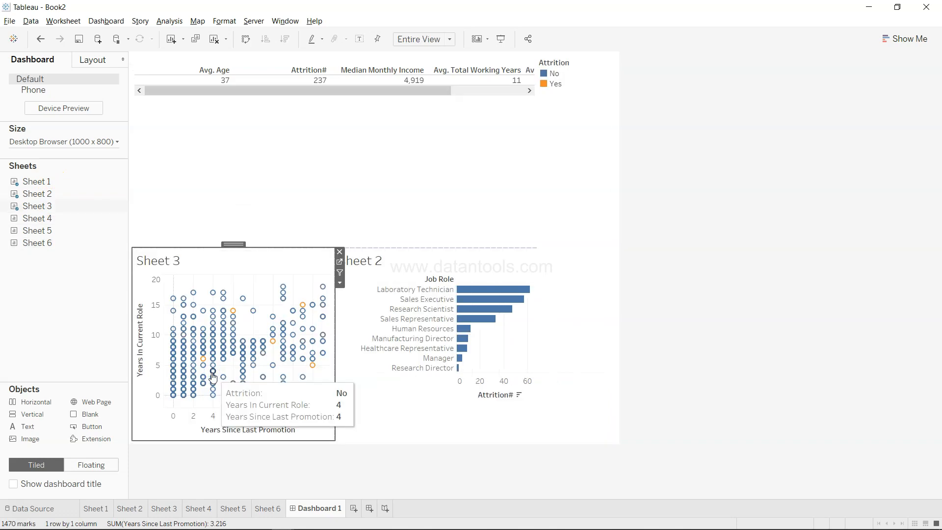
pyautogui.moveTo(394, 249); pyautogui.dragTo(406, 113)
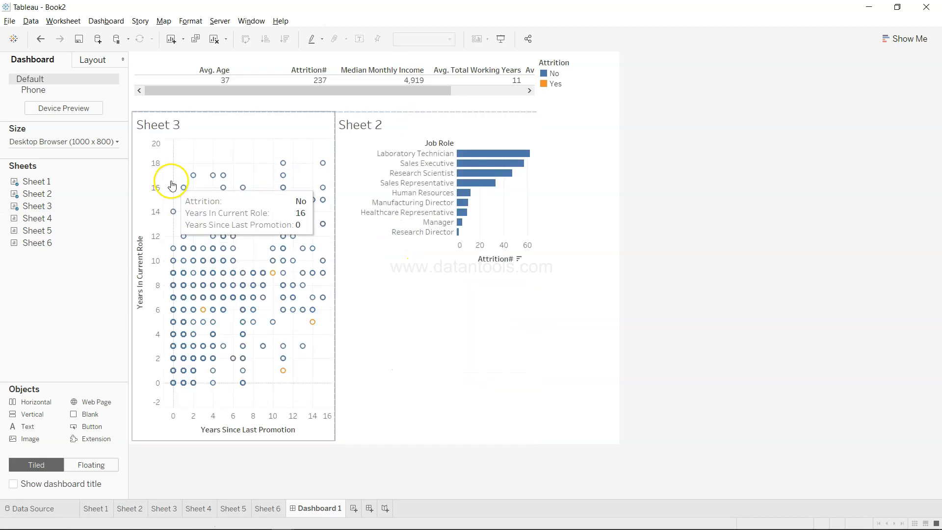
# Add Sheet 4 to the dashboard below Sheet 3 and Sheet 6 below the Sheet 2 bar chart.
pyautogui.moveTo(51, 210)
pyautogui.moveTo(51, 219); pyautogui.dragTo(210, 377)
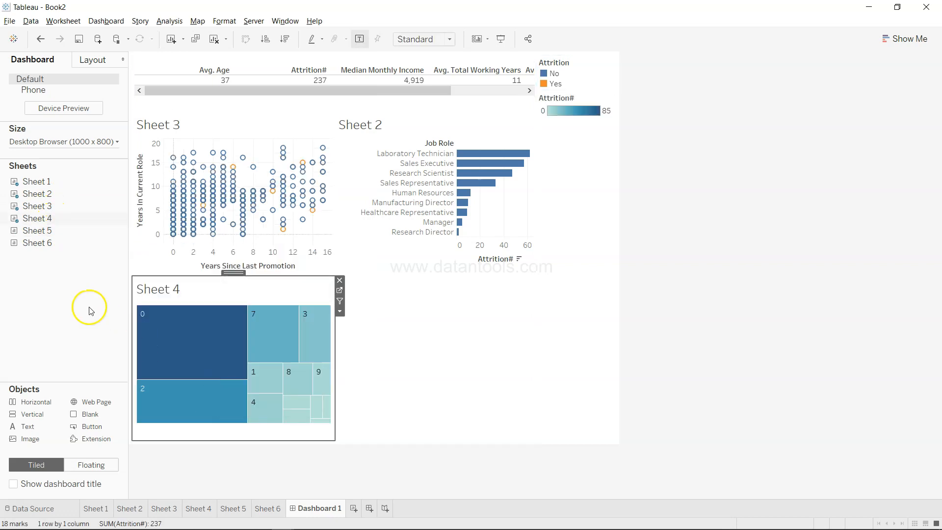
pyautogui.moveTo(68, 246); pyautogui.dragTo(455, 352)
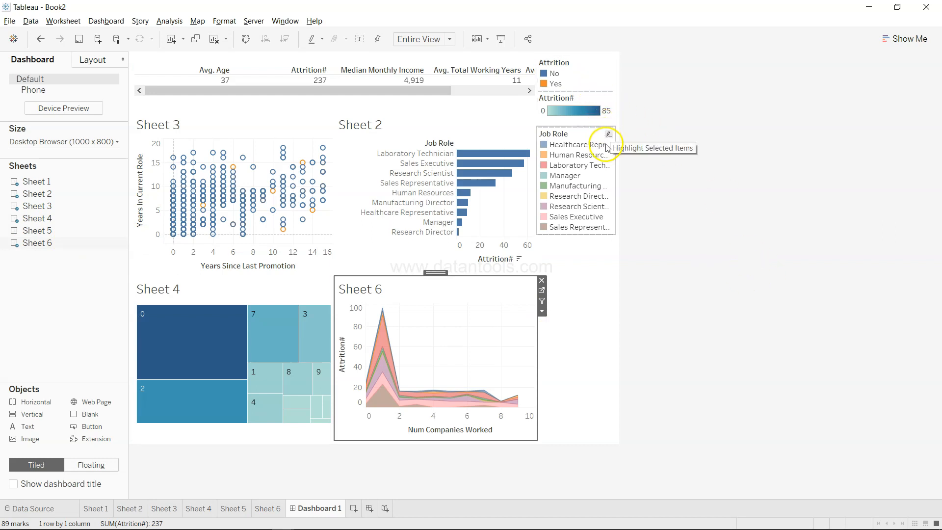
# Remove the Attrition# colour legend from the dashboard, keeping the Attrition and Job Role legends.
pyautogui.click(611, 133)
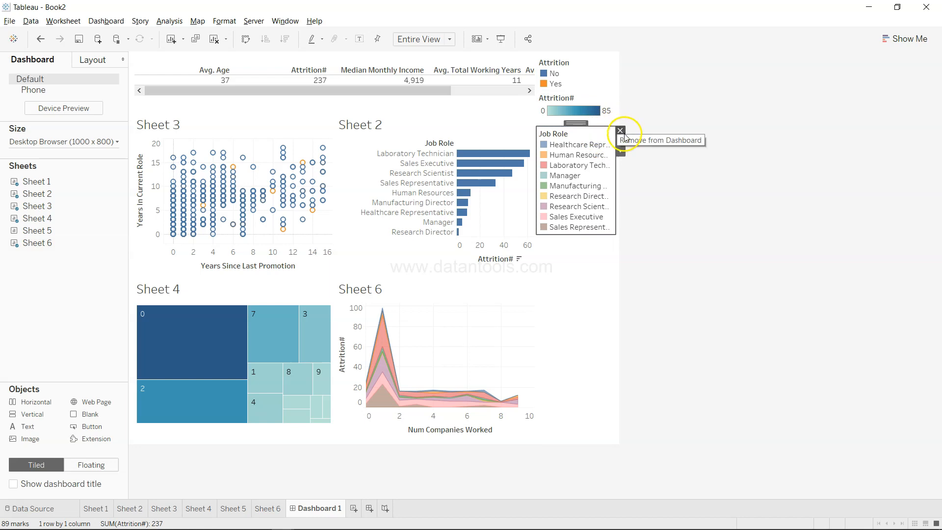
pyautogui.click(591, 105)
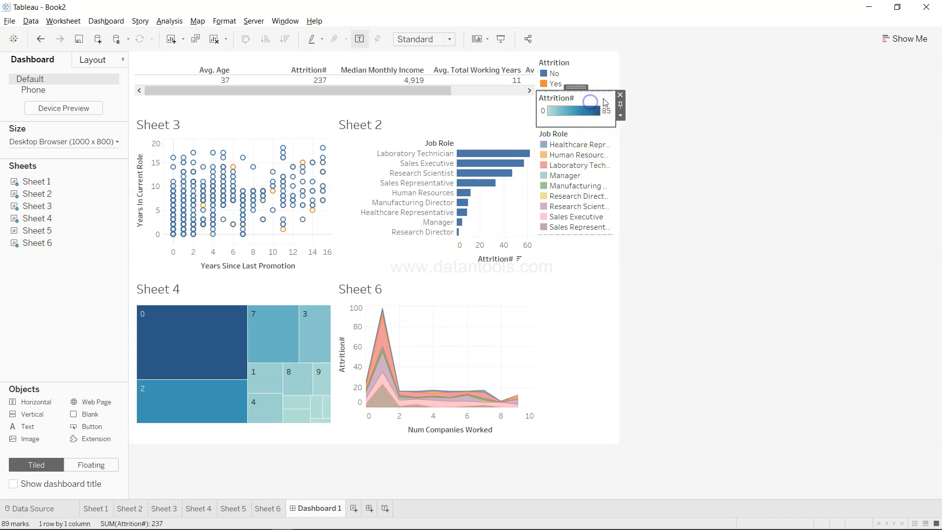
pyautogui.click(621, 94)
pyautogui.click(587, 69)
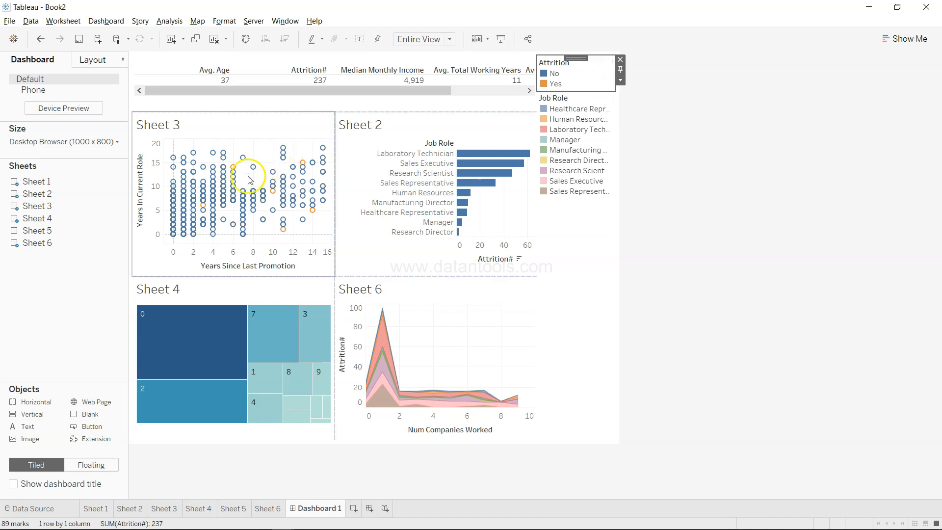
# Highlight the Yes marks through the Attrition legend to examine them in the scatter plot, and clear the highlight.
pyautogui.click(234, 169)
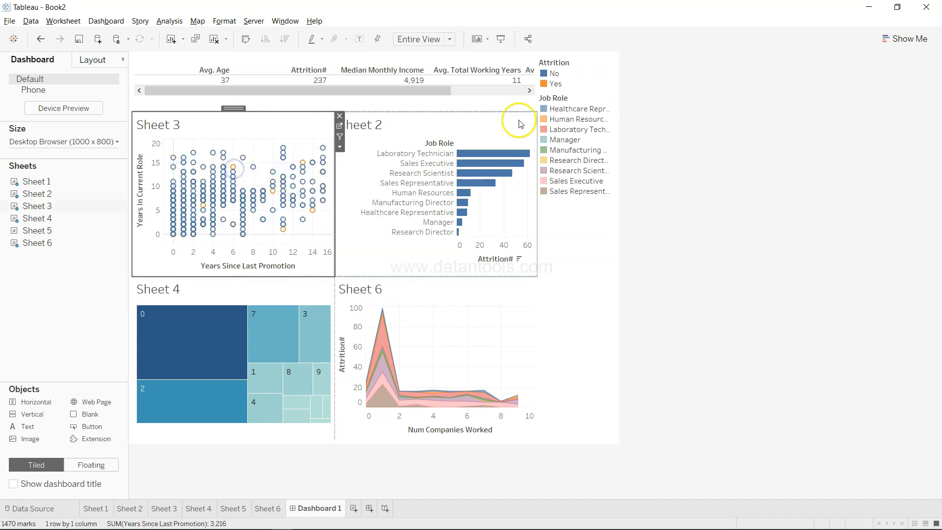
pyautogui.click(554, 83)
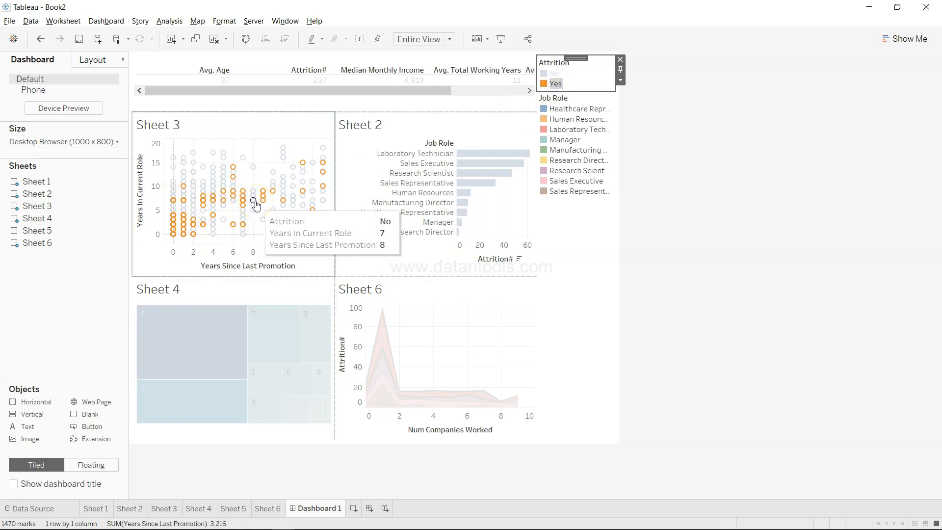
pyautogui.click(554, 81)
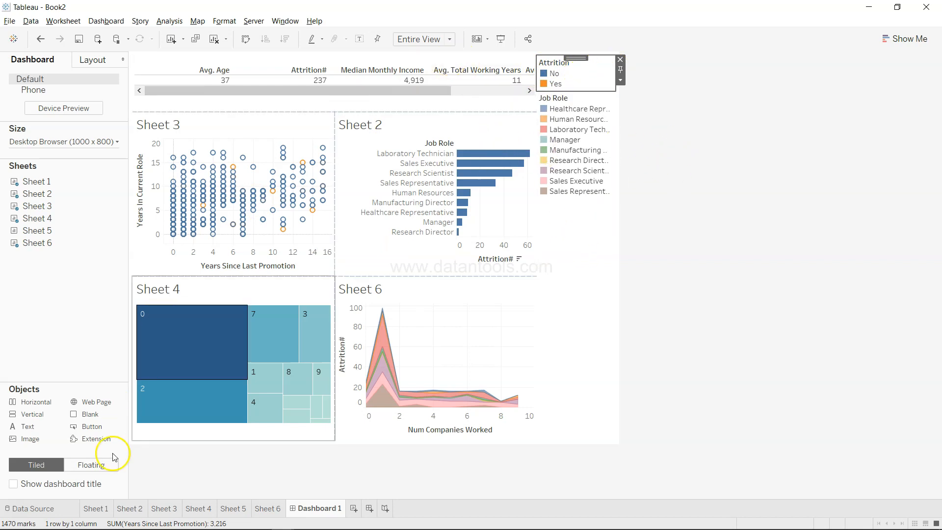
# Show a filter for the Department dimension on Sheet 1.
pyautogui.click(91, 509)
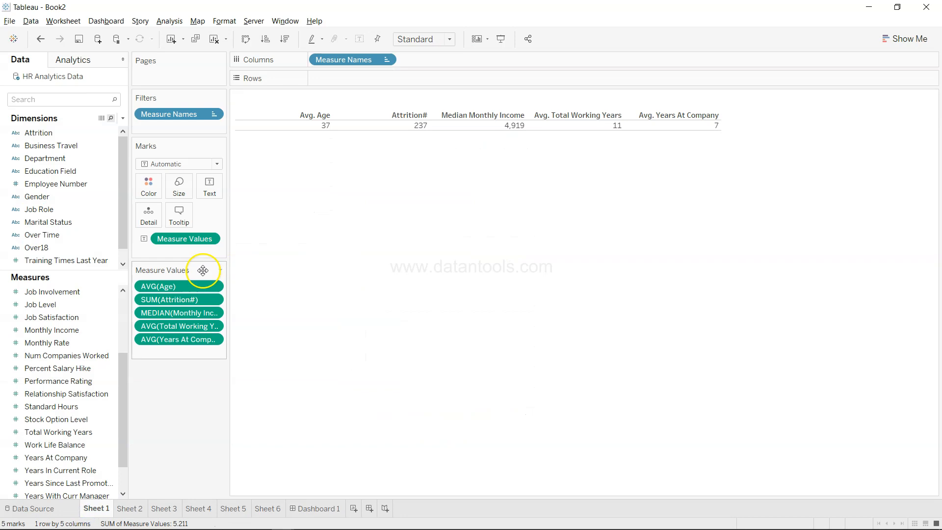
pyautogui.rightClick(113, 158)
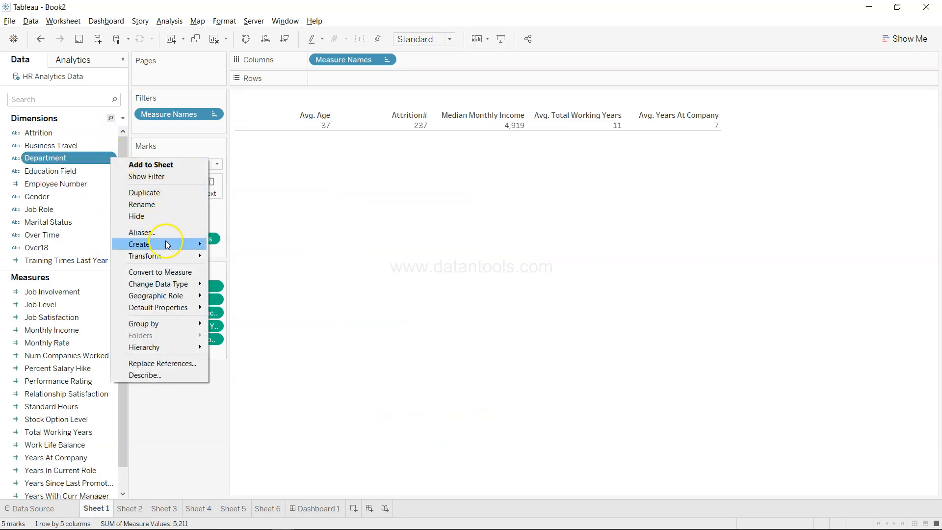
pyautogui.moveTo(167, 245)
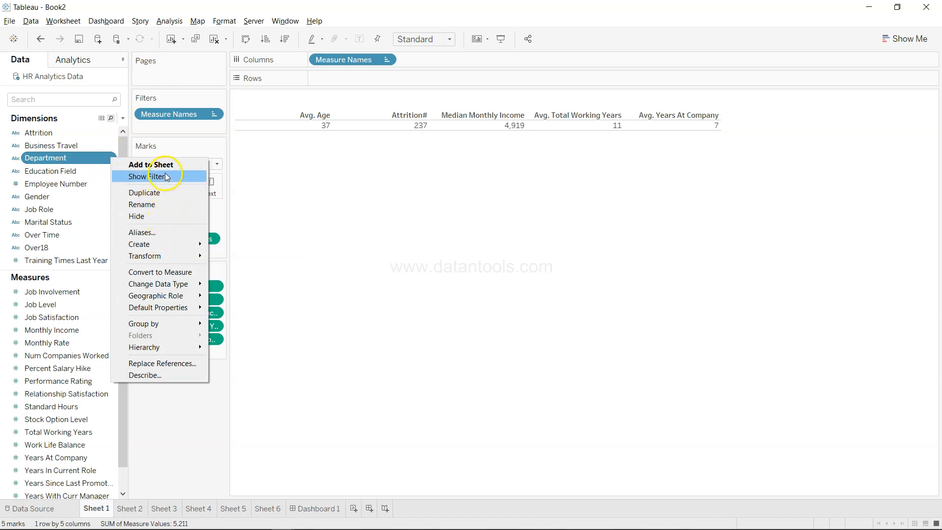
pyautogui.click(164, 177)
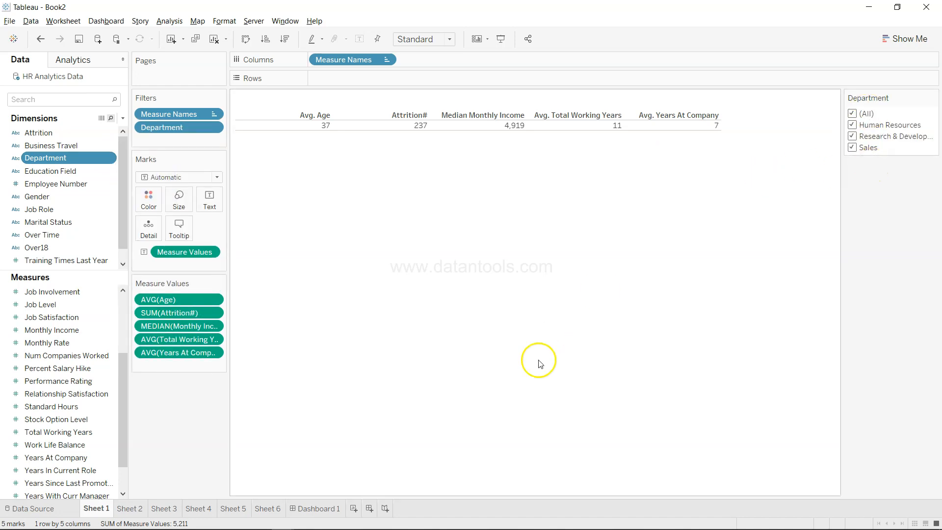
# Return to Dashboard 1 and show the KPI table's Department filter there.
pyautogui.click(307, 510)
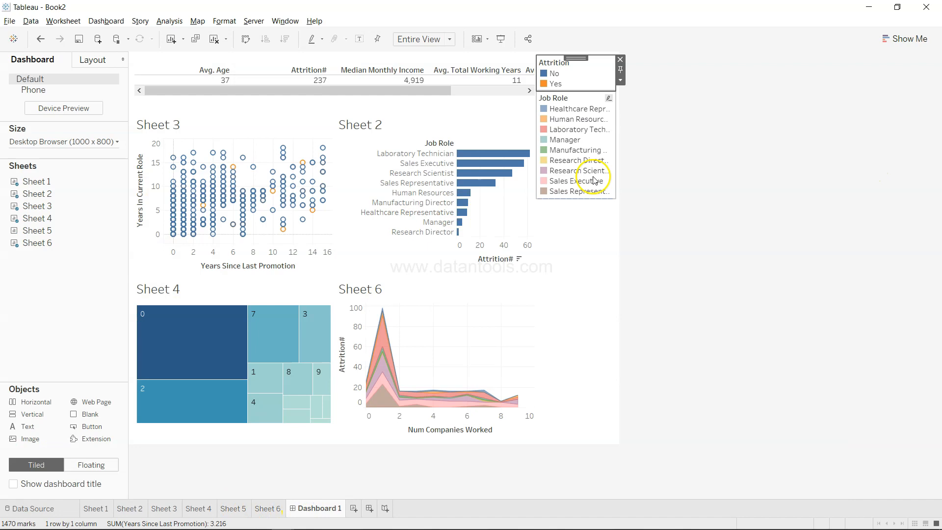
pyautogui.click(492, 63)
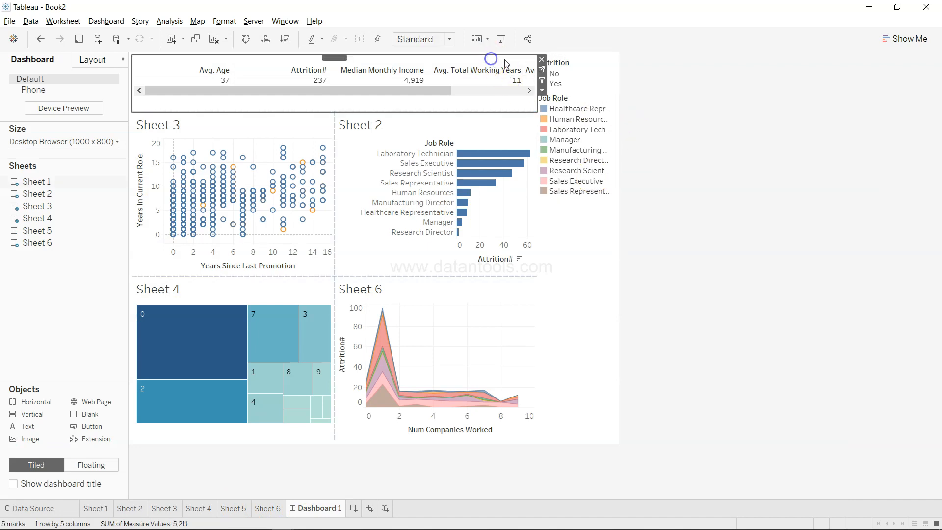
pyautogui.click(541, 91)
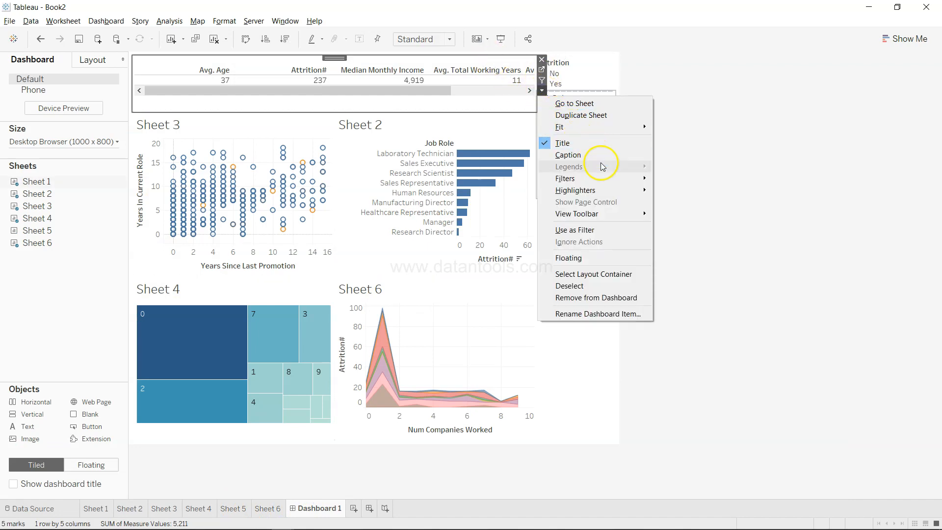
pyautogui.moveTo(607, 182)
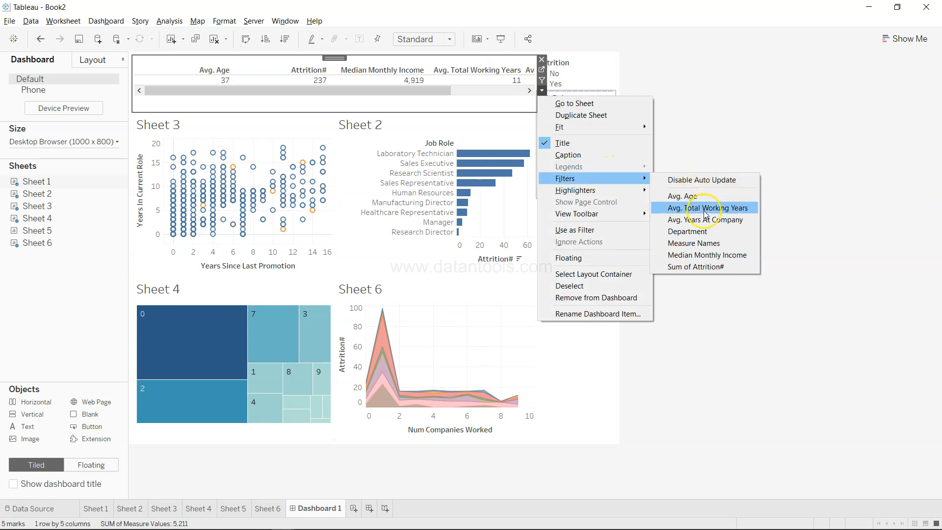
pyautogui.click(705, 231)
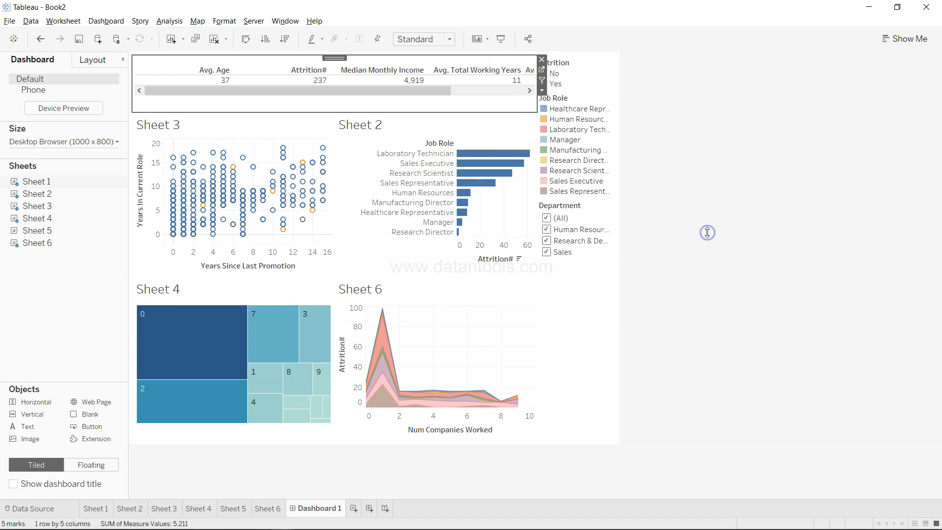
# Switch the Department filter to Multiple Values (dropdown) and place it above the KPI table.
pyautogui.click(569, 202)
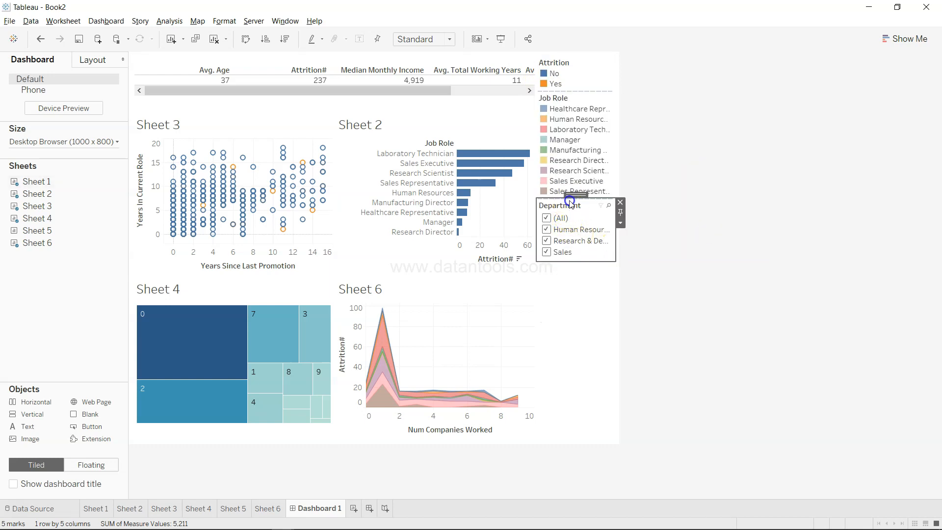
pyautogui.click(621, 222)
pyautogui.click(672, 348)
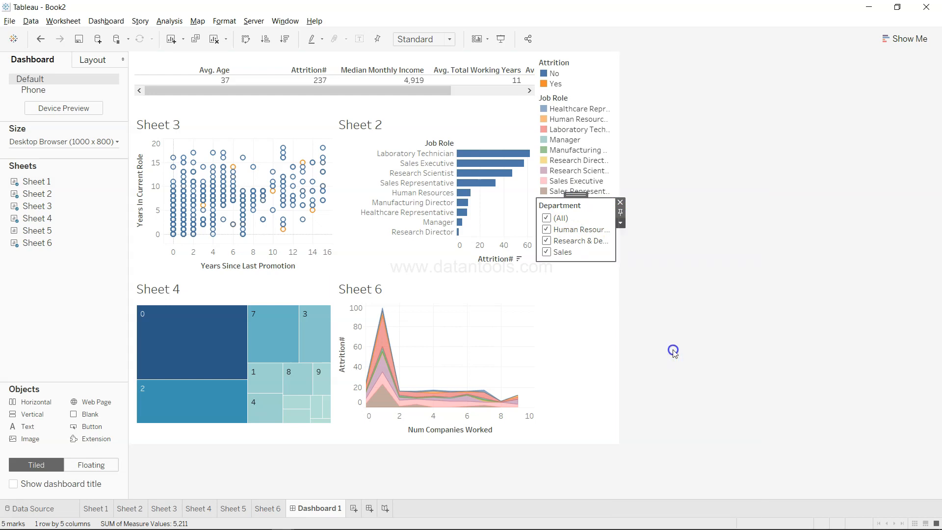
pyautogui.moveTo(578, 197)
pyautogui.mouseDown()
pyautogui.moveTo(231, 78)
pyautogui.moveTo(275, 54)
pyautogui.moveTo(346, 56)
pyautogui.mouseUp()
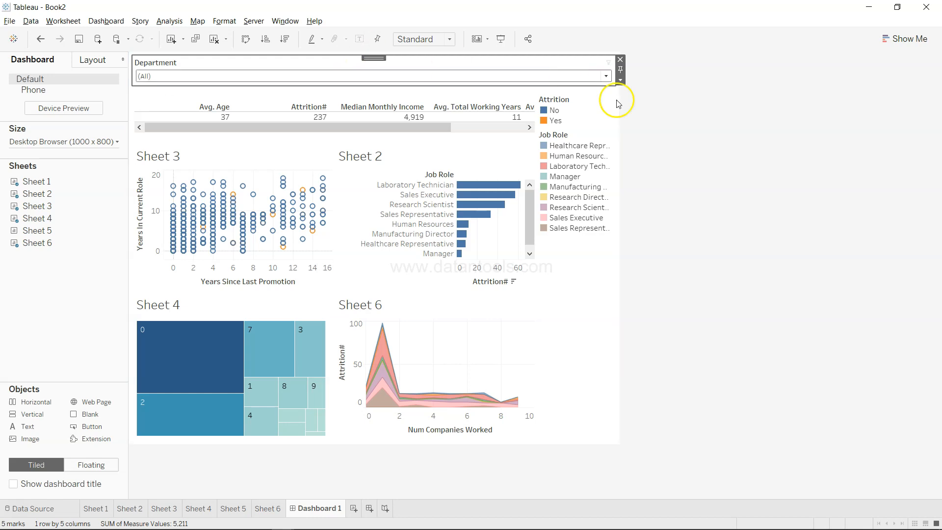
# Move the Attrition and Job Role legends into the Department filter's row, side by side after the filter.
pyautogui.click(586, 103)
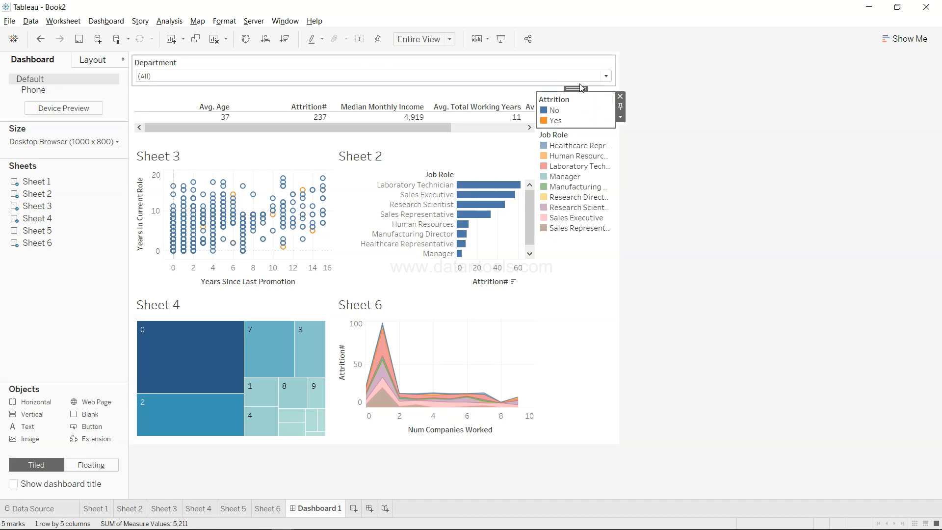
pyautogui.moveTo(581, 89); pyautogui.dragTo(560, 71)
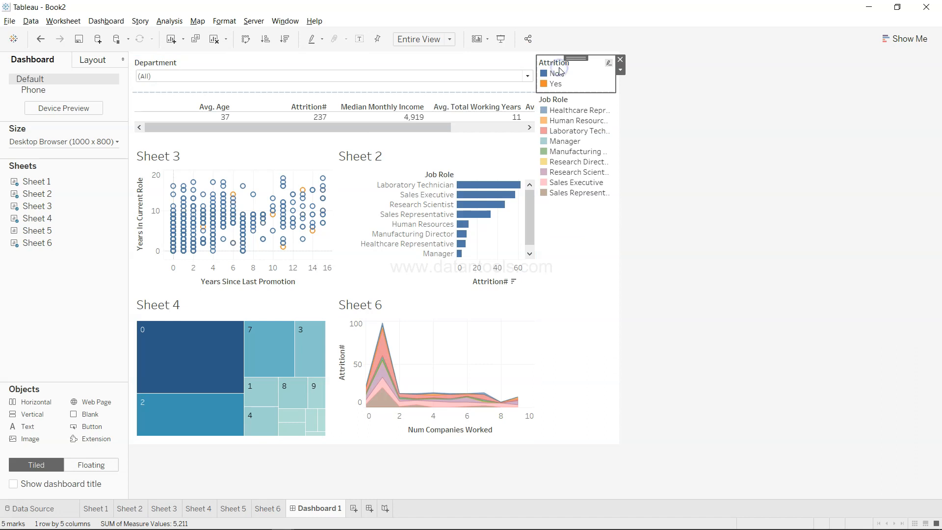
pyautogui.click(577, 100)
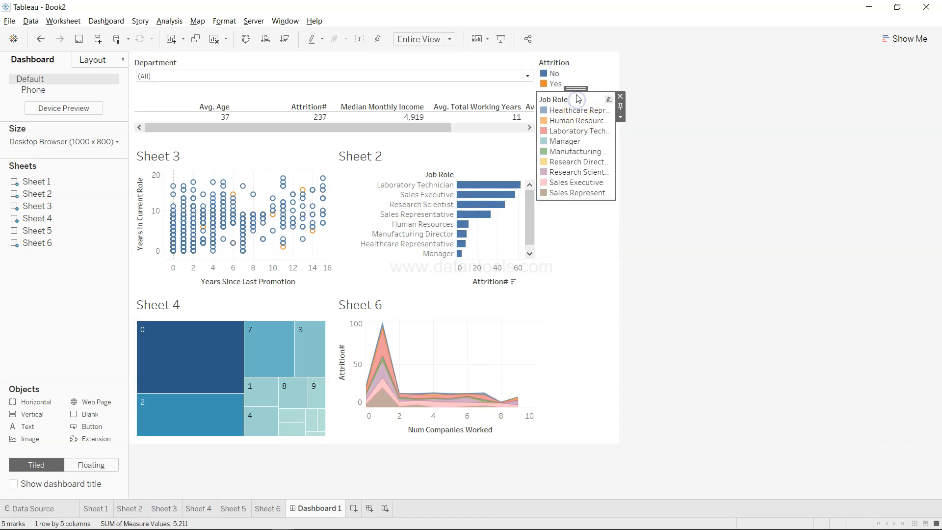
pyautogui.moveTo(576, 89); pyautogui.dragTo(606, 64)
# Narrow the Department filter and the Attrition legend so the Job Role legend fills the rest of the row.
pyautogui.moveTo(537, 71); pyautogui.dragTo(323, 100)
pyautogui.moveTo(581, 82); pyautogui.dragTo(412, 100)
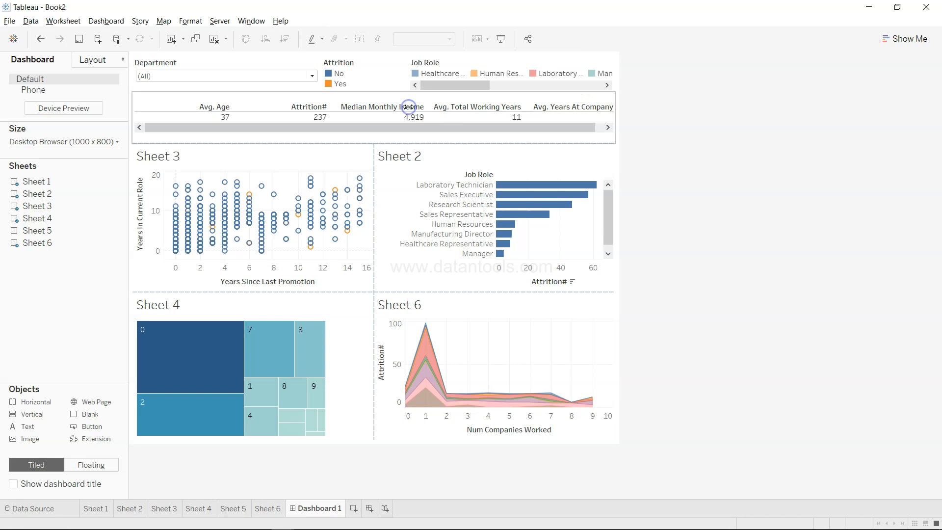
pyautogui.moveTo(412, 67); pyautogui.dragTo(263, 82)
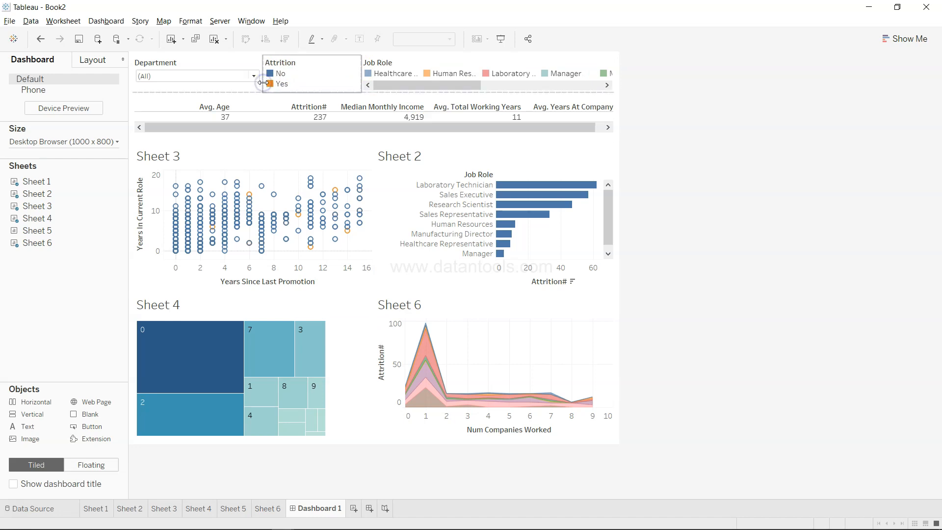
pyautogui.moveTo(359, 69); pyautogui.dragTo(312, 79)
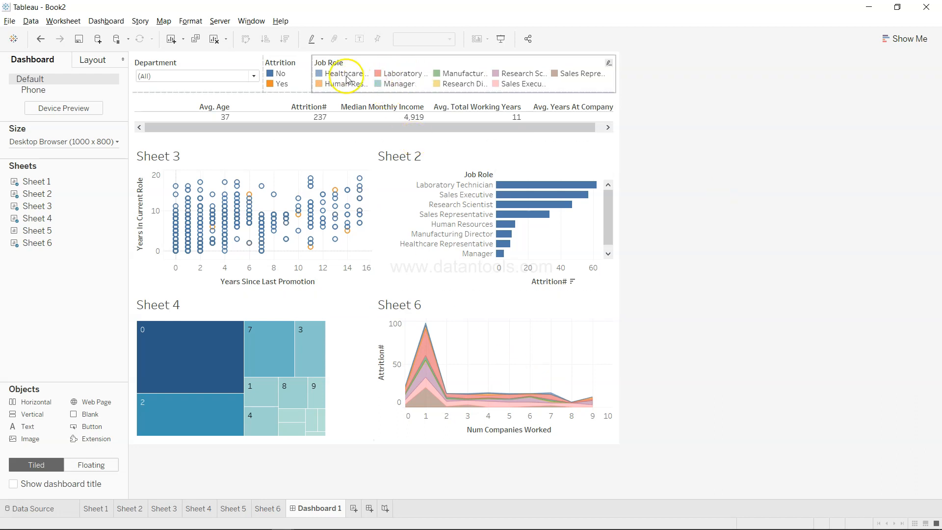
pyautogui.click(496, 64)
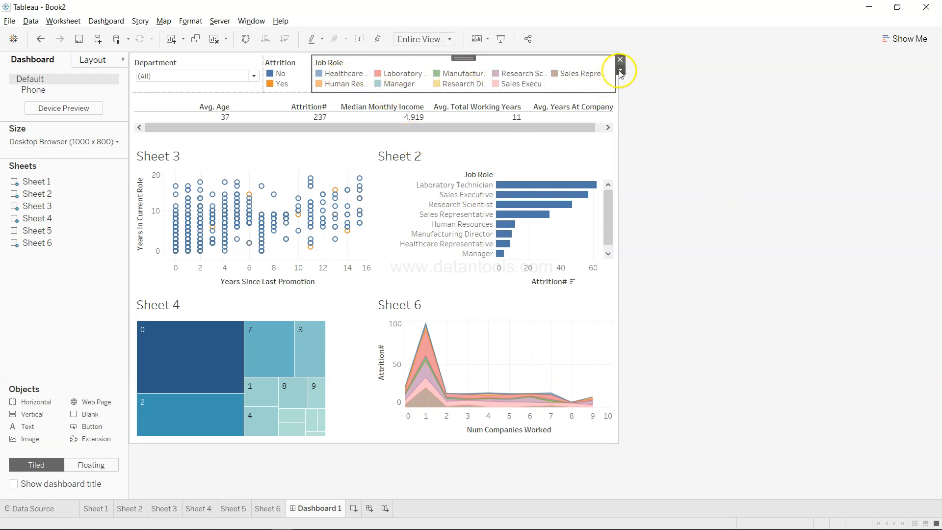
pyautogui.click(619, 72)
pyautogui.click(620, 72)
pyautogui.click(619, 71)
# Apply the Department filter to all worksheets on the dashboard: Sheets 1, 2, 3, 4 and 6.
pyautogui.click(228, 68)
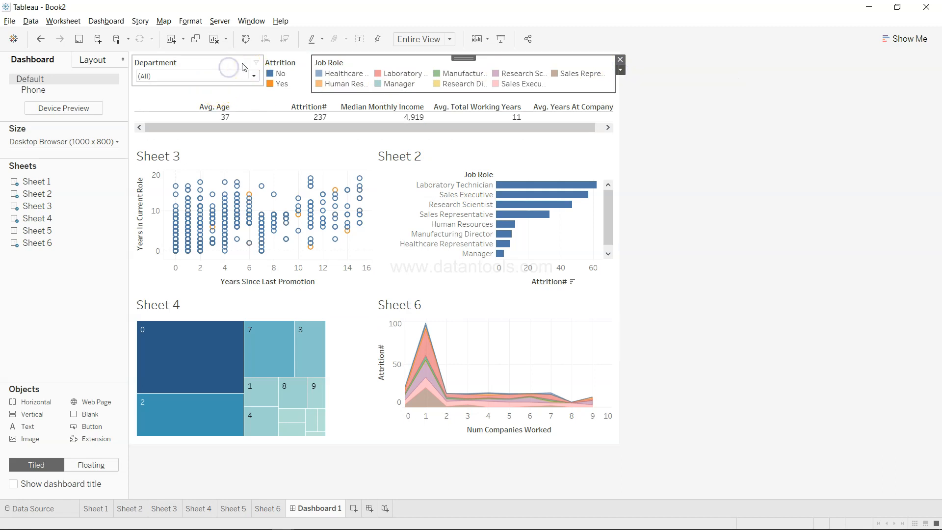
pyautogui.click(230, 66)
pyautogui.click(269, 80)
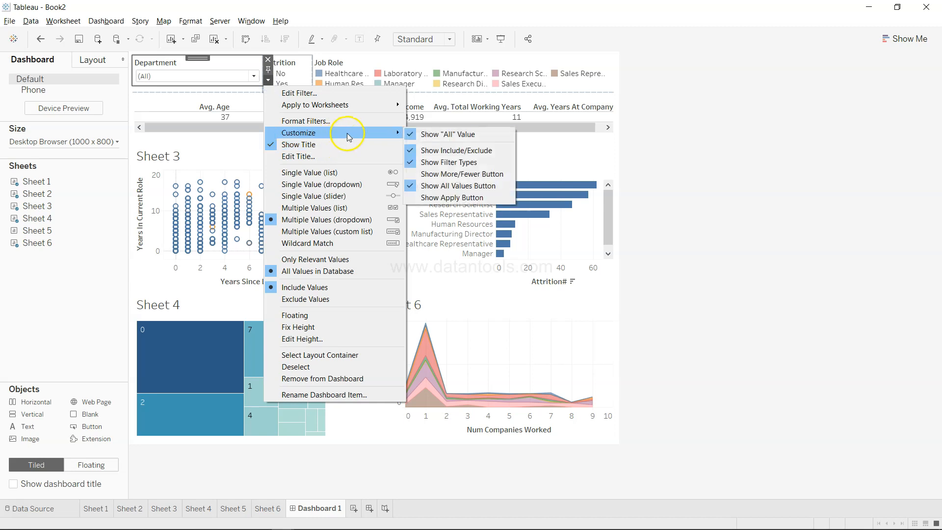
pyautogui.moveTo(382, 106)
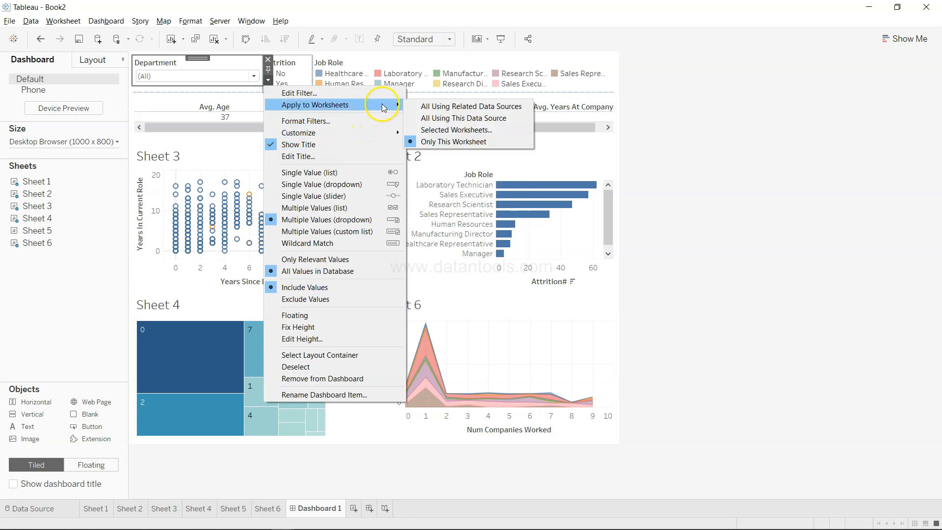
pyautogui.click(465, 130)
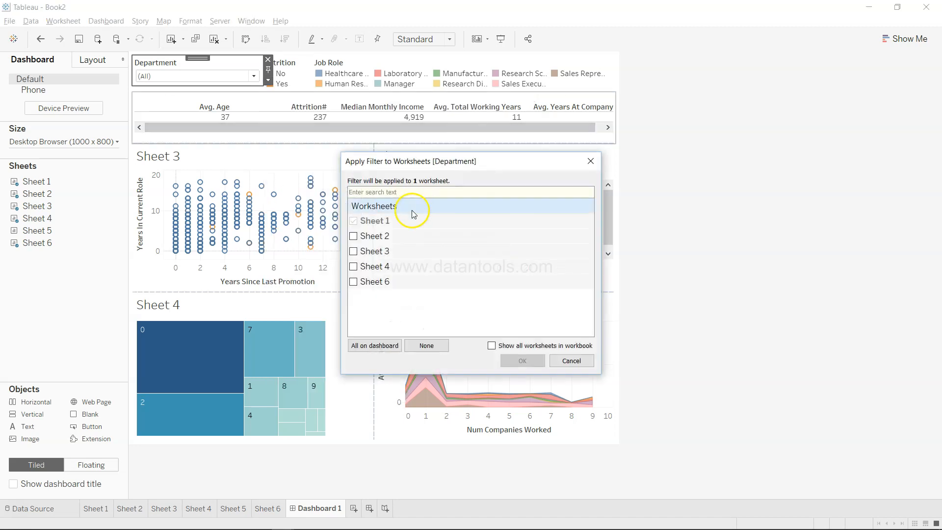
pyautogui.click(355, 237)
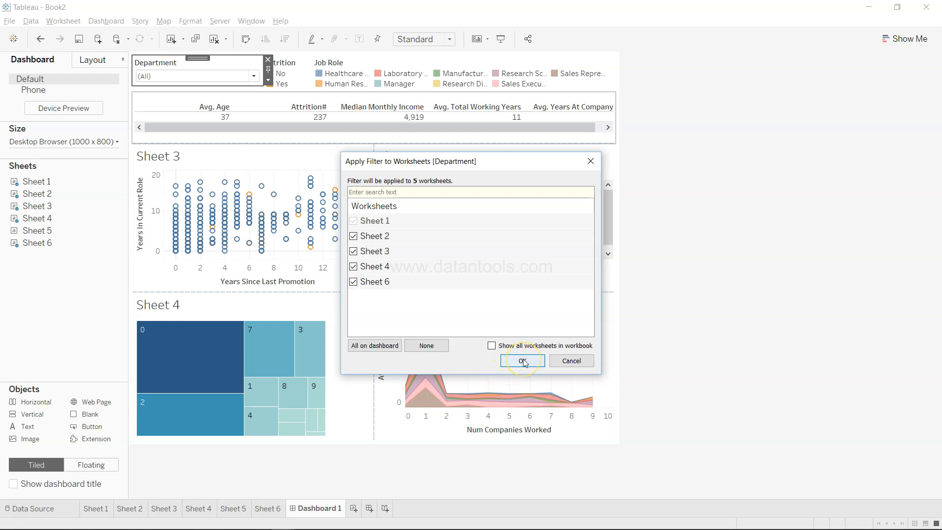
pyautogui.click(386, 345)
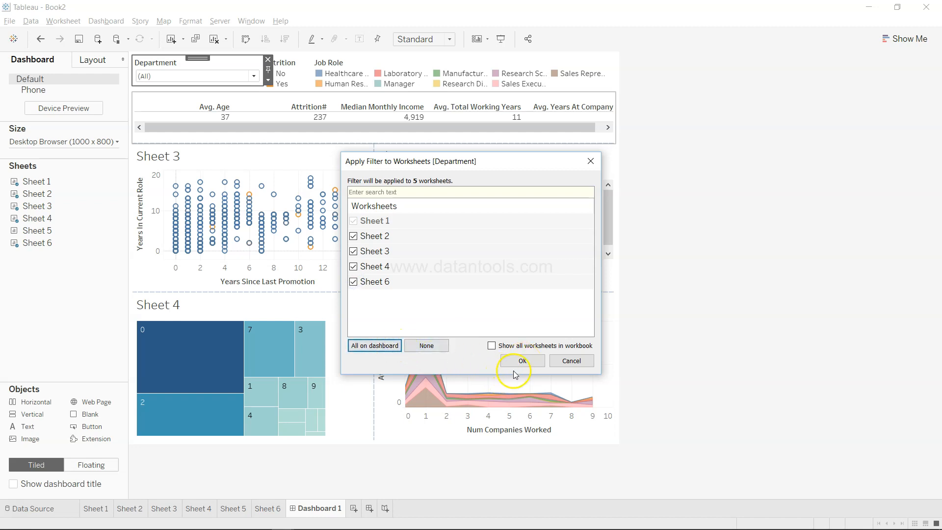
pyautogui.click(530, 362)
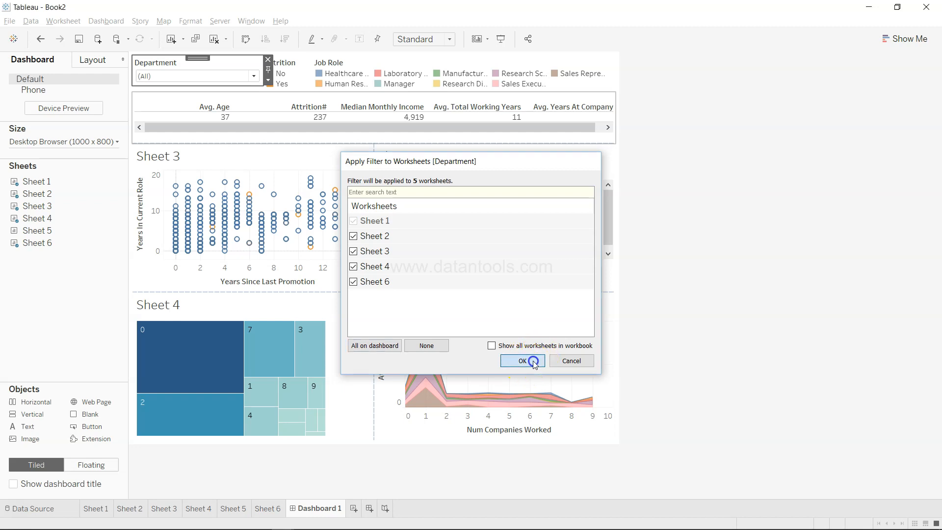
# Filter the dashboard to the Human Resources department only.
pyautogui.click(246, 76)
pyautogui.click(144, 88)
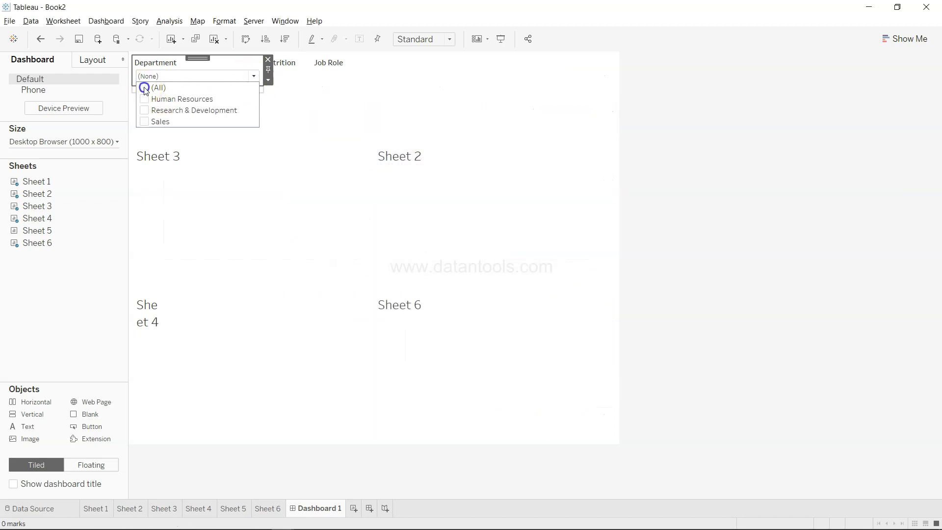
pyautogui.click(145, 100)
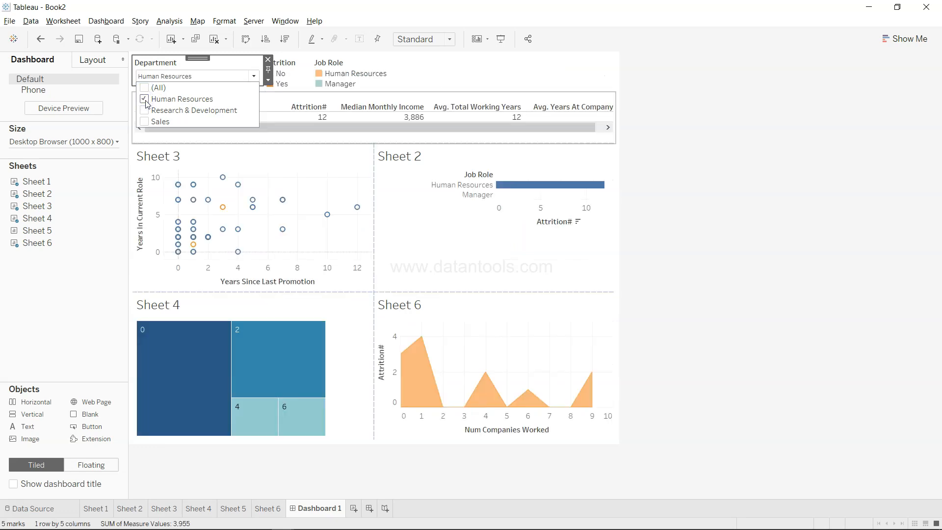
pyautogui.click(766, 196)
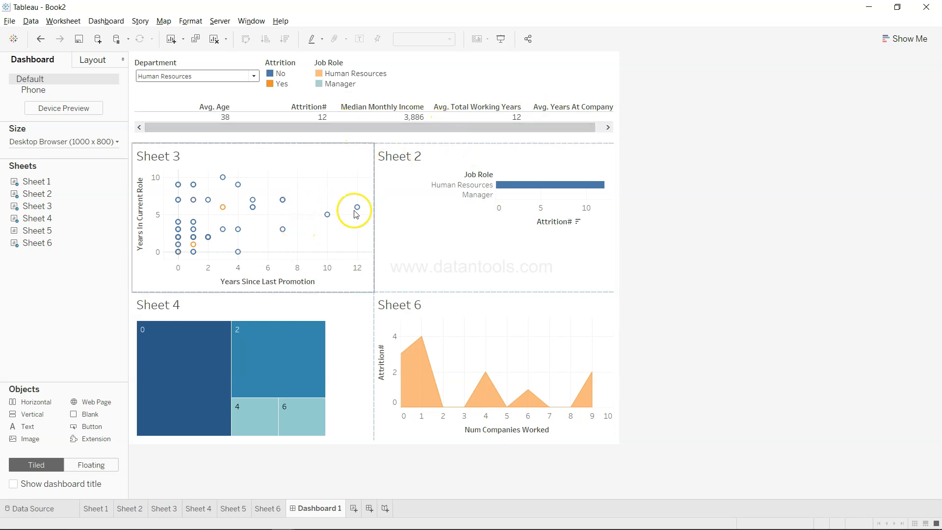
# Highlight the Yes attrition marks through the legend, clear the highlight, and inspect the Sheet 2, Sheet 6 and Sheet 4 charts.
pyautogui.click(282, 84)
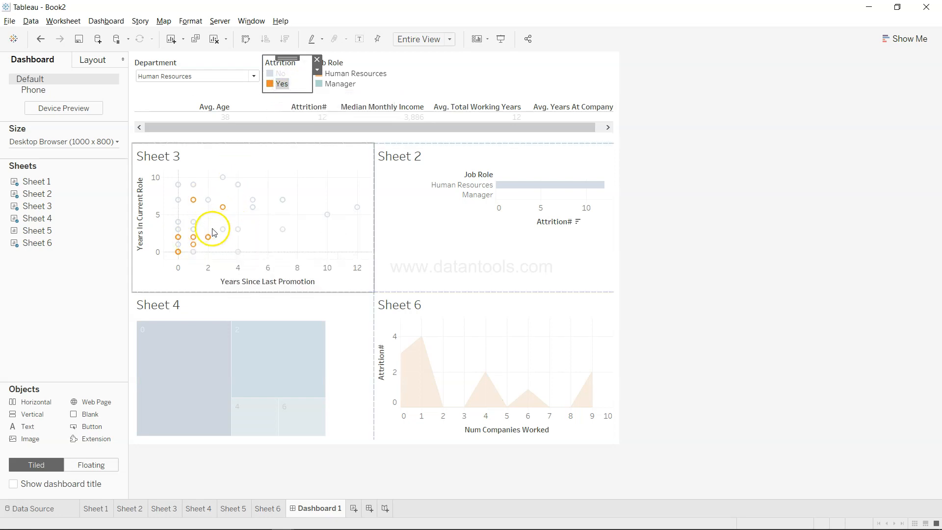
pyautogui.click(282, 84)
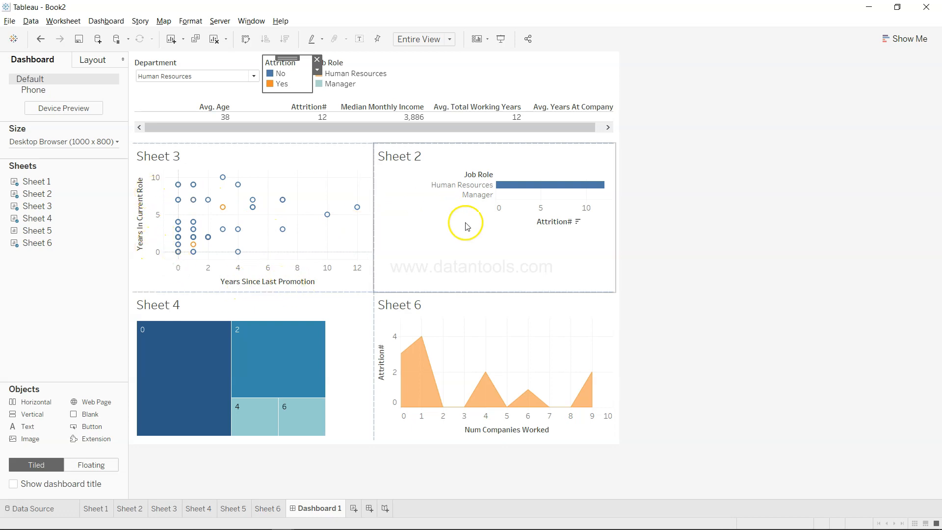
pyautogui.moveTo(519, 191)
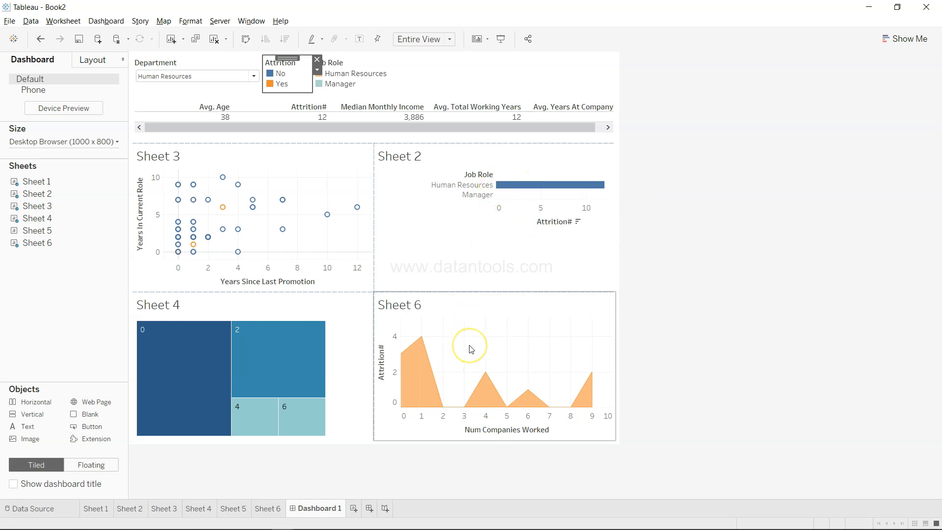
pyautogui.moveTo(416, 395)
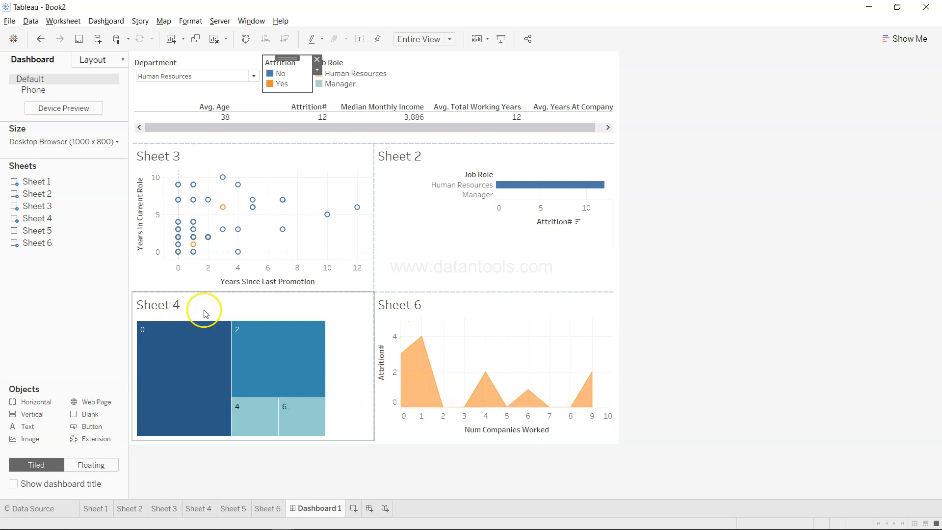
pyautogui.moveTo(195, 358)
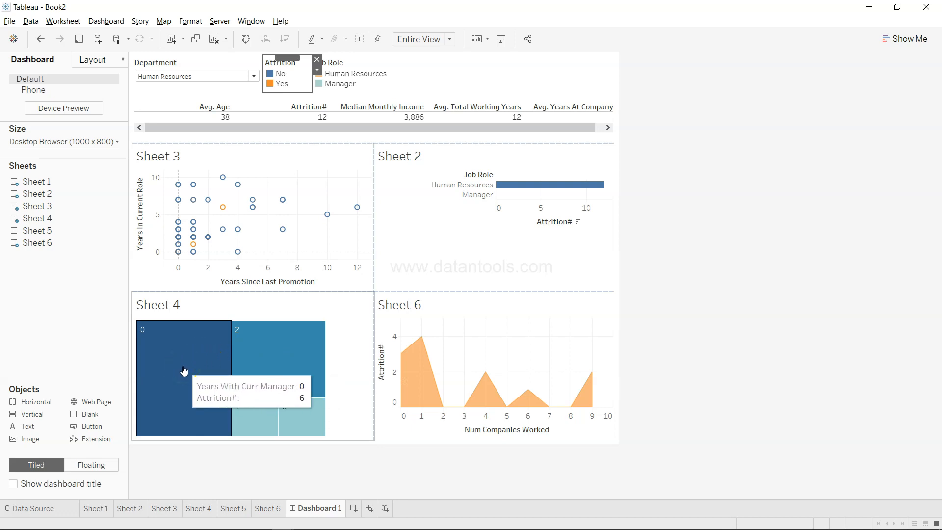
# Filter the dashboard to the Research & Development department only and inspect the blocks of the Sheet 4 treemap.
pyautogui.click(253, 77)
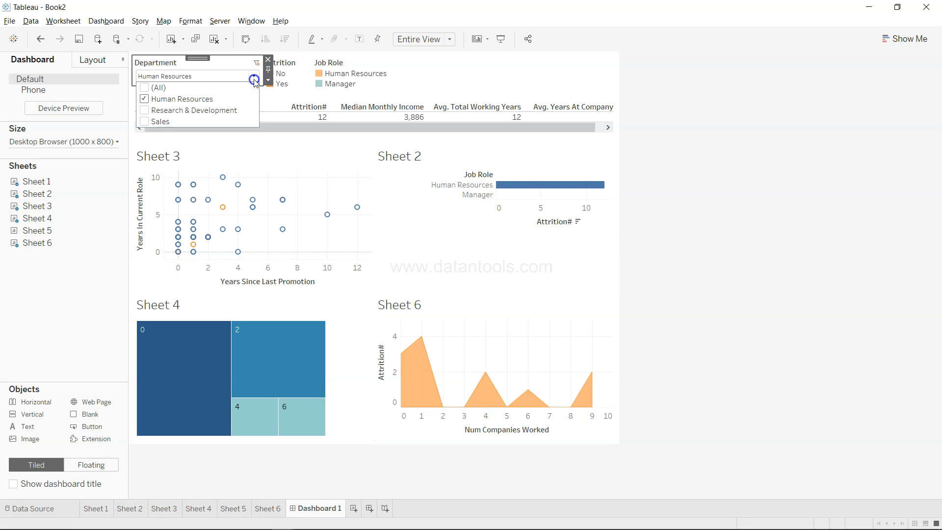
pyautogui.click(143, 99)
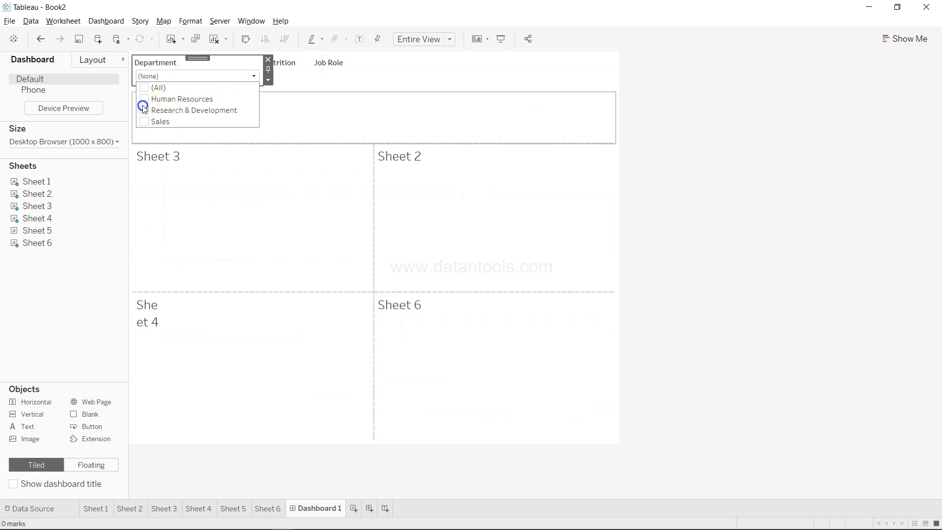
pyautogui.click(144, 110)
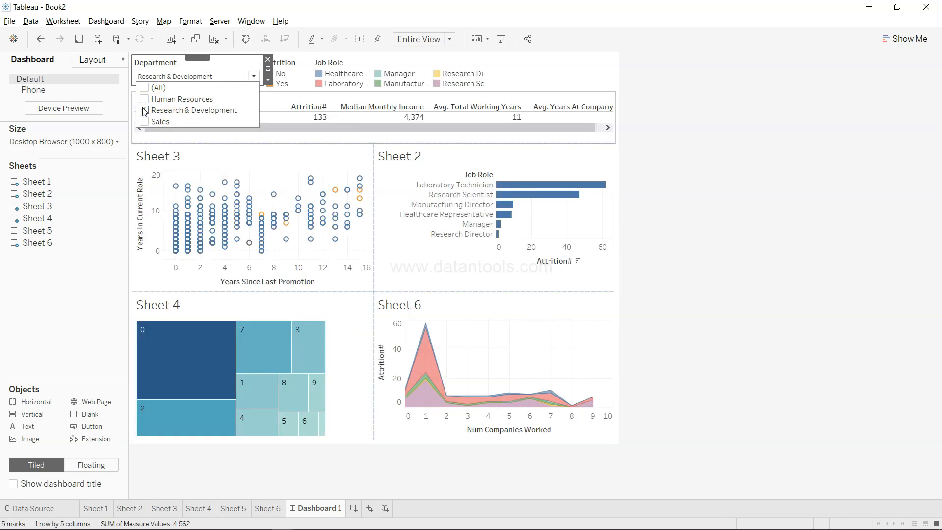
pyautogui.click(658, 261)
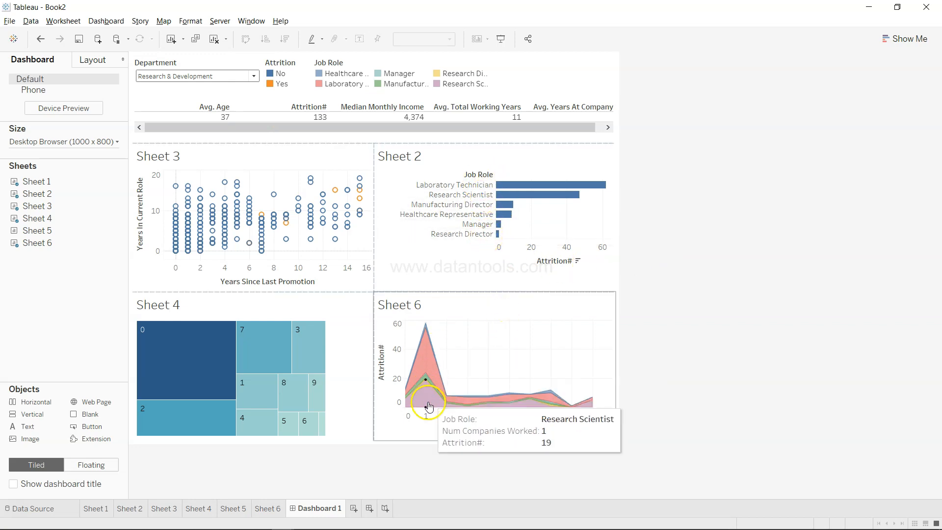
pyautogui.moveTo(214, 399)
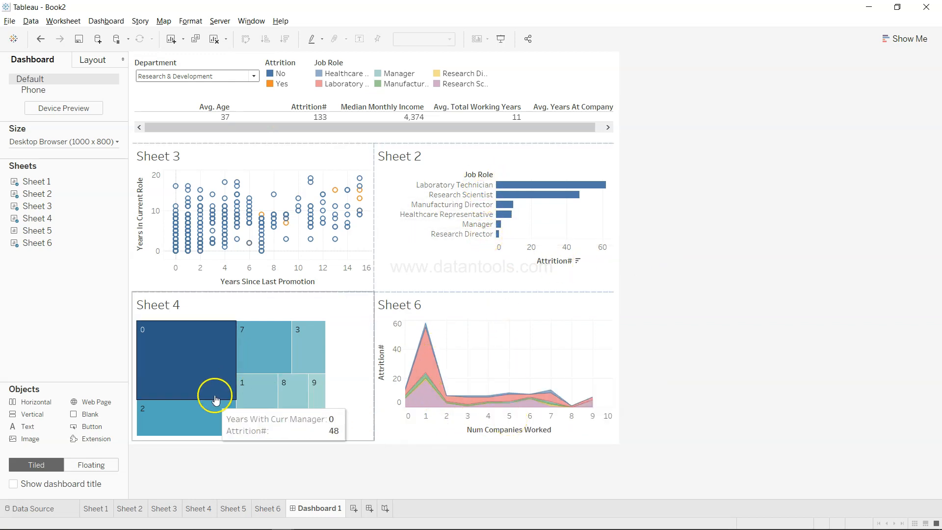
pyautogui.moveTo(316, 393)
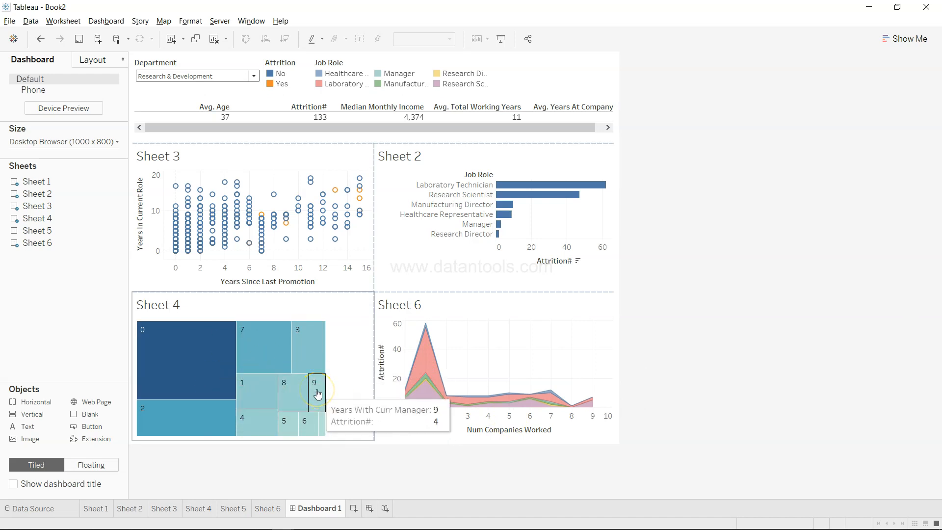
pyautogui.moveTo(247, 387)
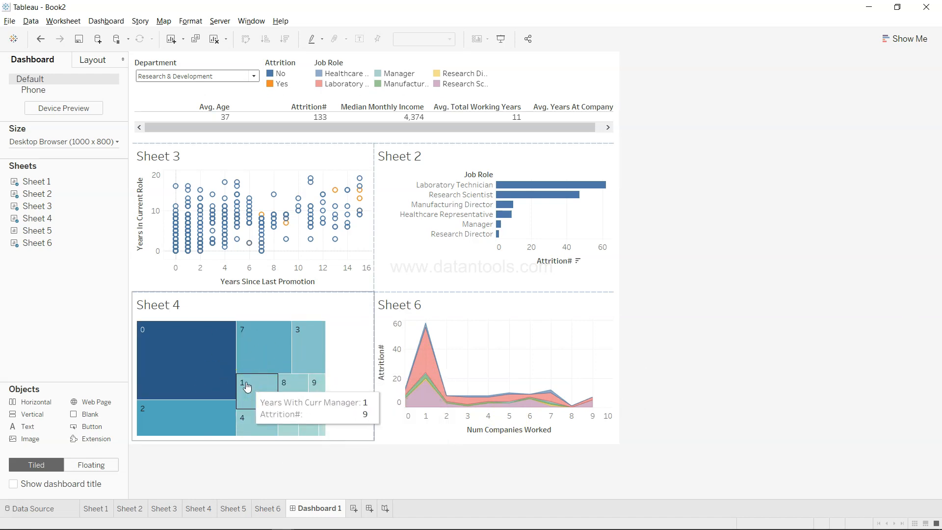
# Switch the Department filter from Research & Development to Sales only.
pyautogui.click(252, 76)
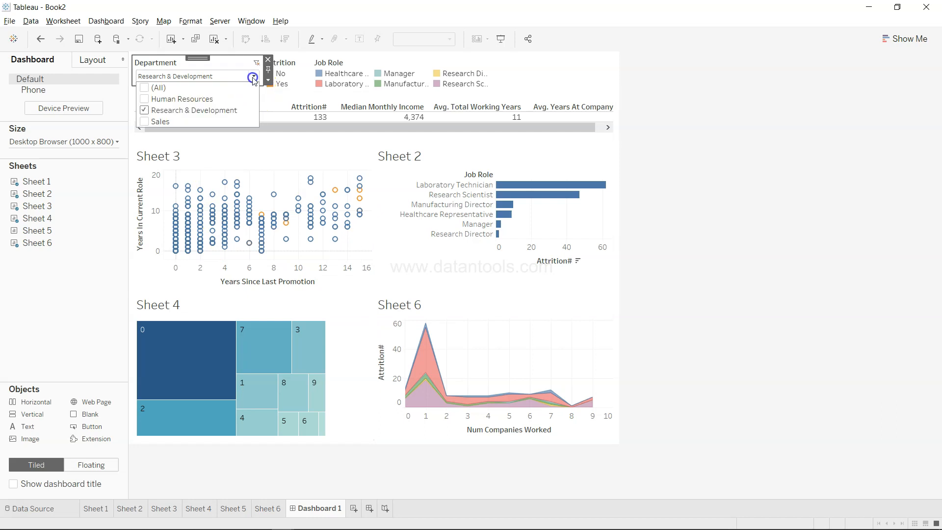
pyautogui.click(145, 110)
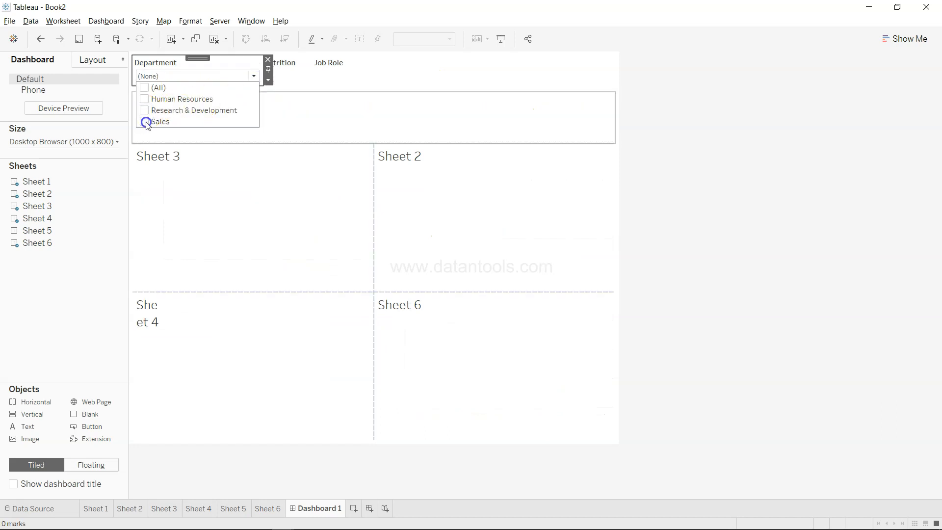
pyautogui.click(145, 122)
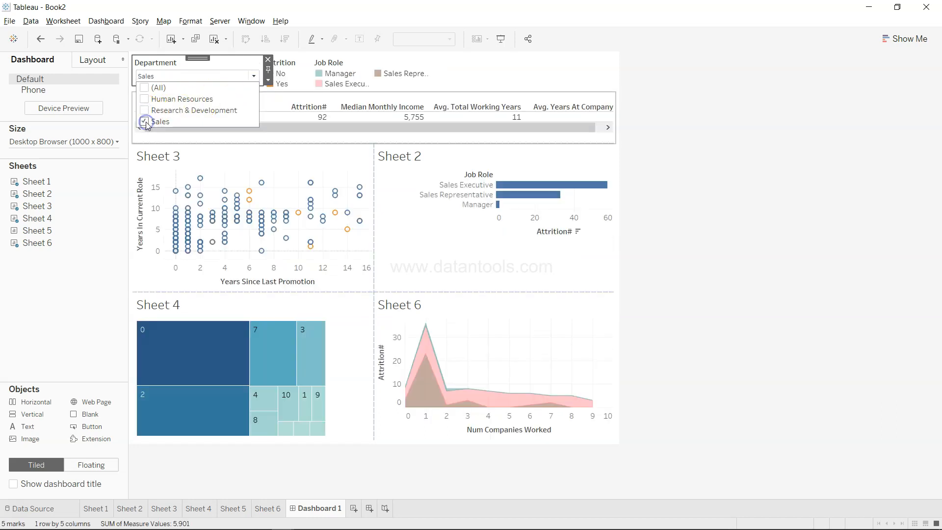
pyautogui.click(672, 322)
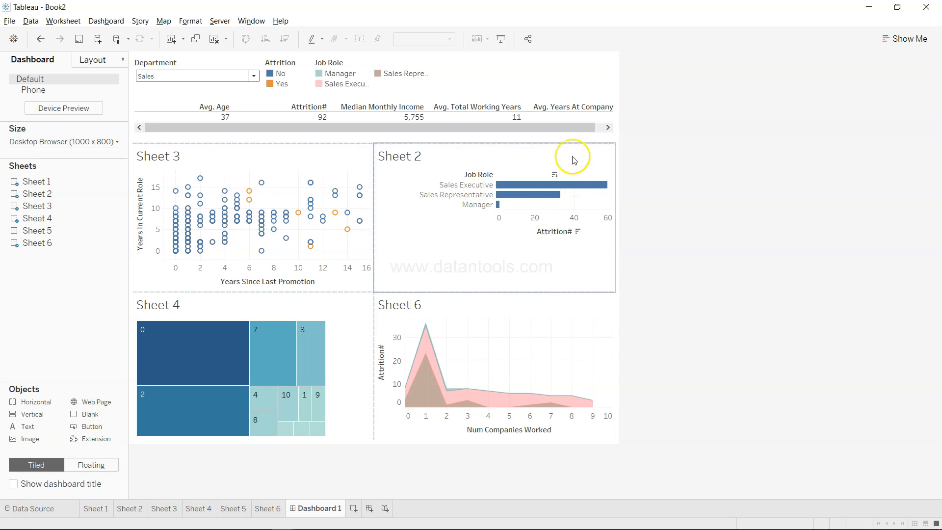
# Narrow the KPI table's columns on the dashboard so all five measures fit without horizontal scrolling.
pyautogui.click(574, 127)
pyautogui.click(607, 128)
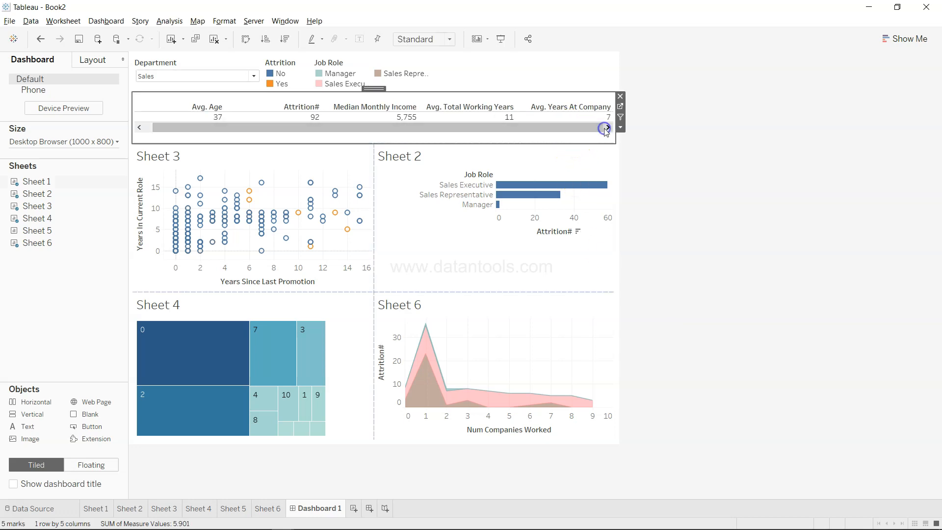
pyautogui.moveTo(513, 107); pyautogui.dragTo(513, 110)
pyautogui.click(518, 106)
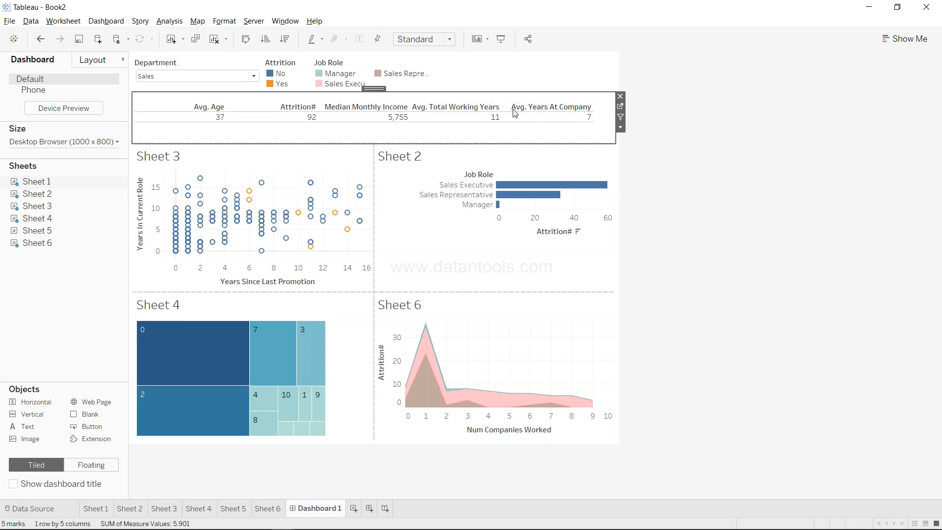
pyautogui.click(406, 126)
pyautogui.rightClick(438, 124)
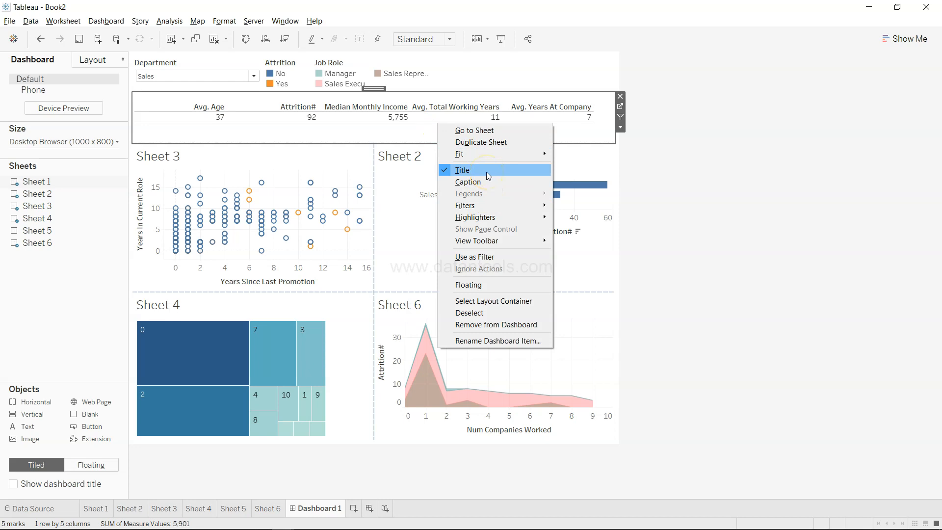
pyautogui.click(700, 289)
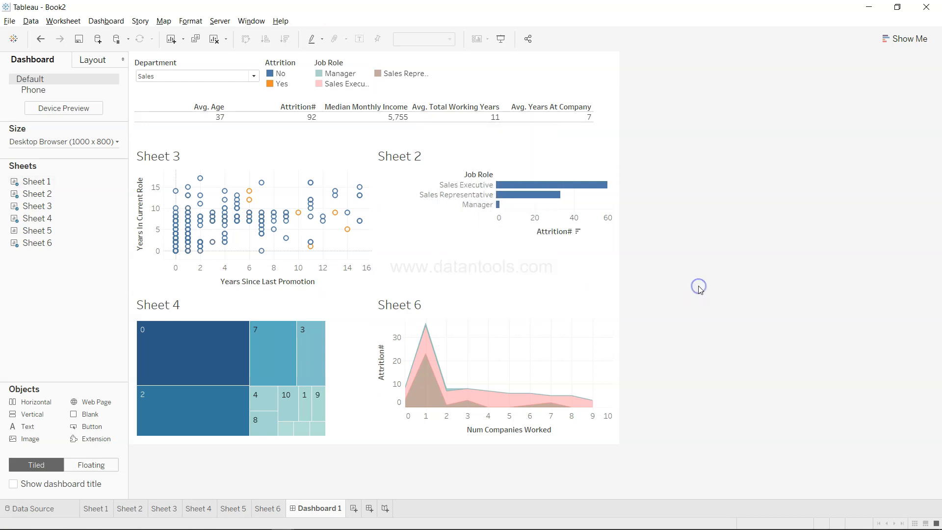
# Center the KPI values horizontally in Sheet 1 by setting the default pane alignment to Center.
pyautogui.click(97, 508)
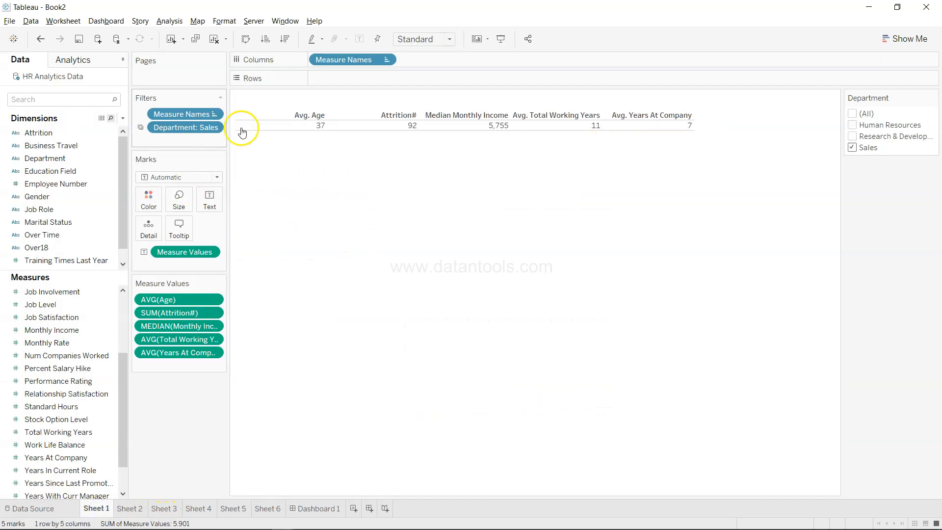
pyautogui.click(213, 114)
pyautogui.click(387, 59)
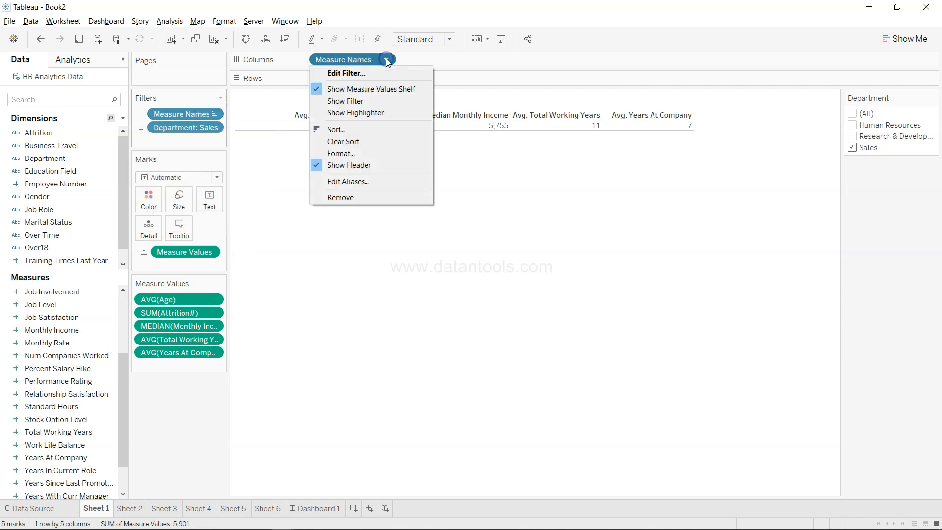
pyautogui.click(393, 156)
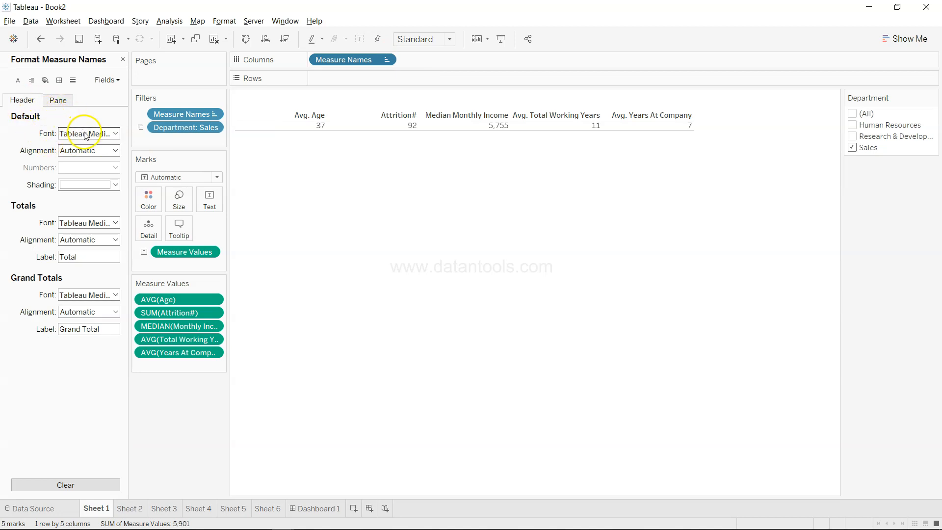
pyautogui.click(32, 86)
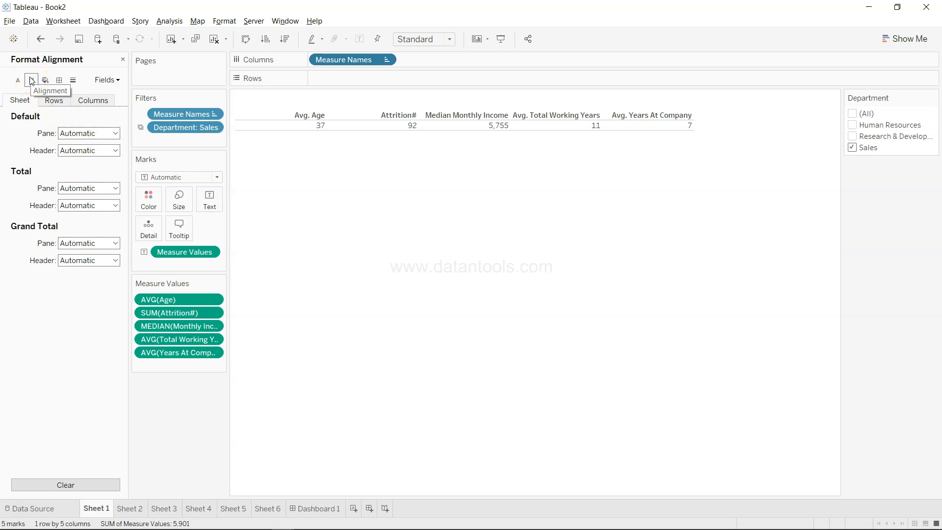
pyautogui.click(90, 133)
pyautogui.click(89, 177)
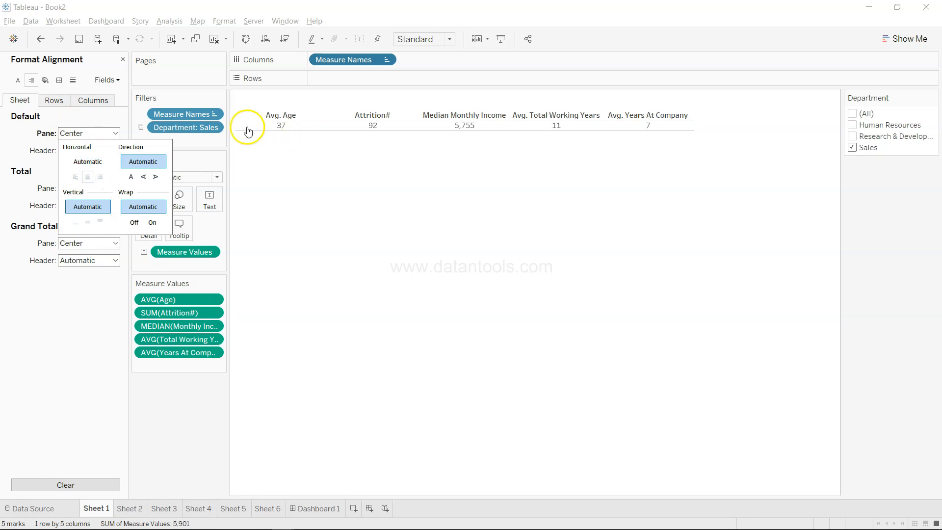
# Return to Dashboard 1 and shorten the KPI table's area so the charts below it gain height.
pyautogui.click(307, 507)
pyautogui.moveTo(445, 123)
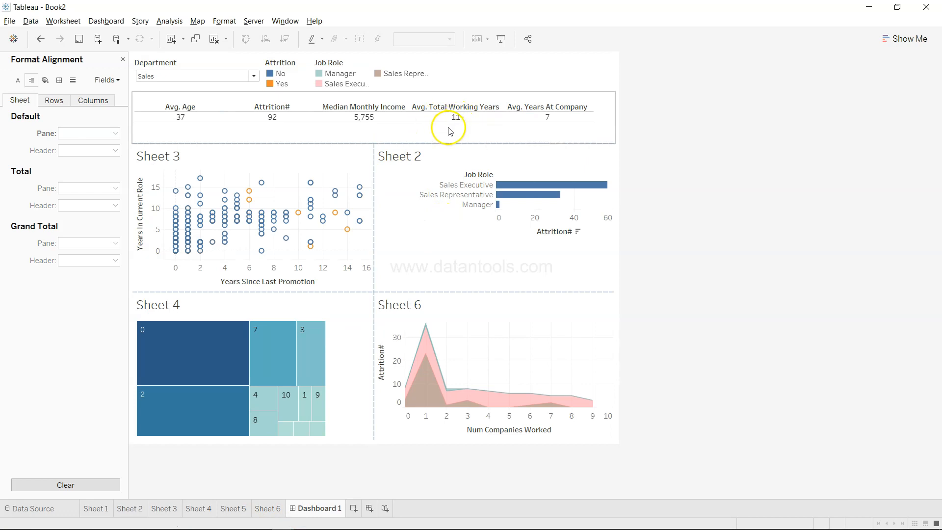
pyautogui.moveTo(474, 144); pyautogui.dragTo(477, 133)
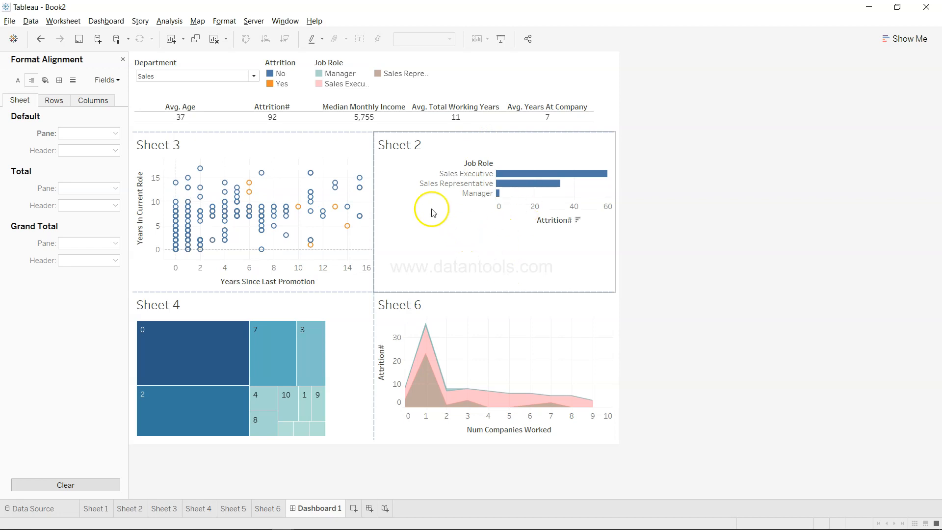
# Clear the title text of the Sheet 3 scatter plot and the Sheet 2 bar chart.
pyautogui.doubleClick(151, 146)
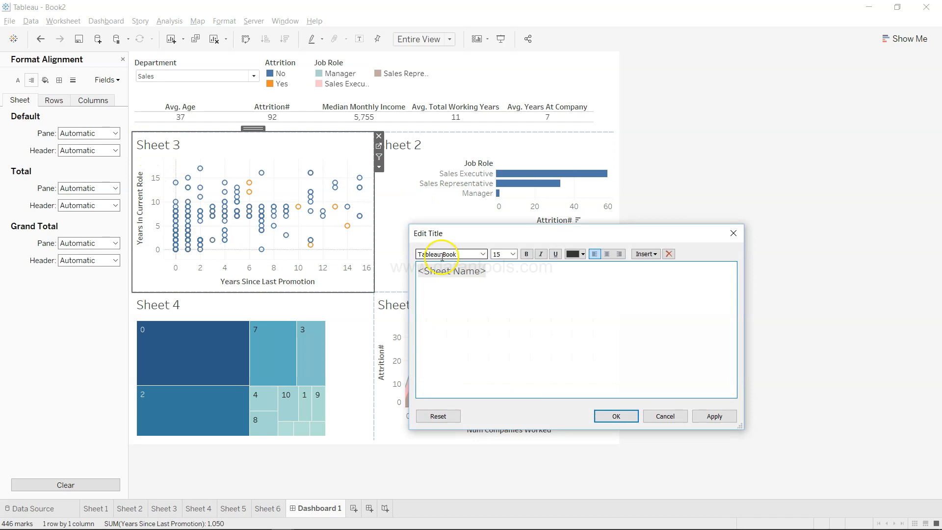
pyautogui.doubleClick(480, 273)
pyautogui.press('Delete')
pyautogui.click(615, 416)
pyautogui.doubleClick(414, 147)
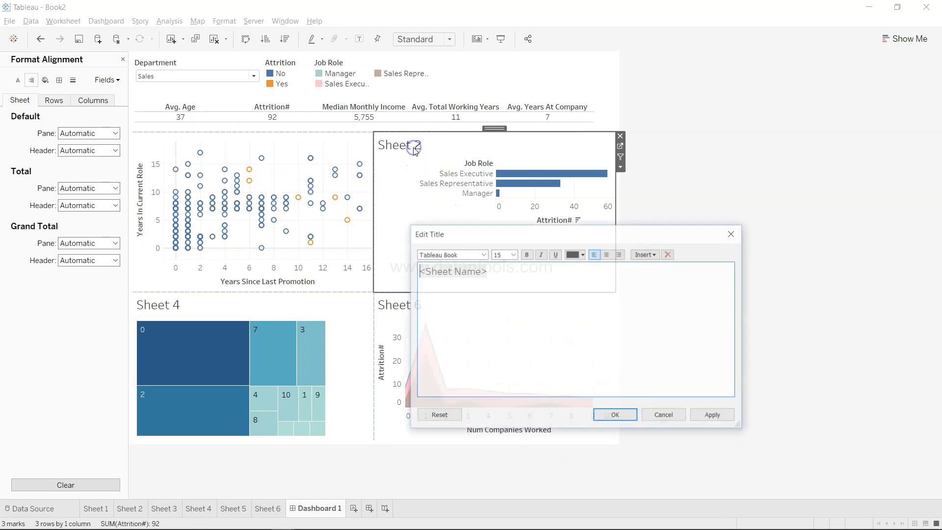
pyautogui.press('Delete')
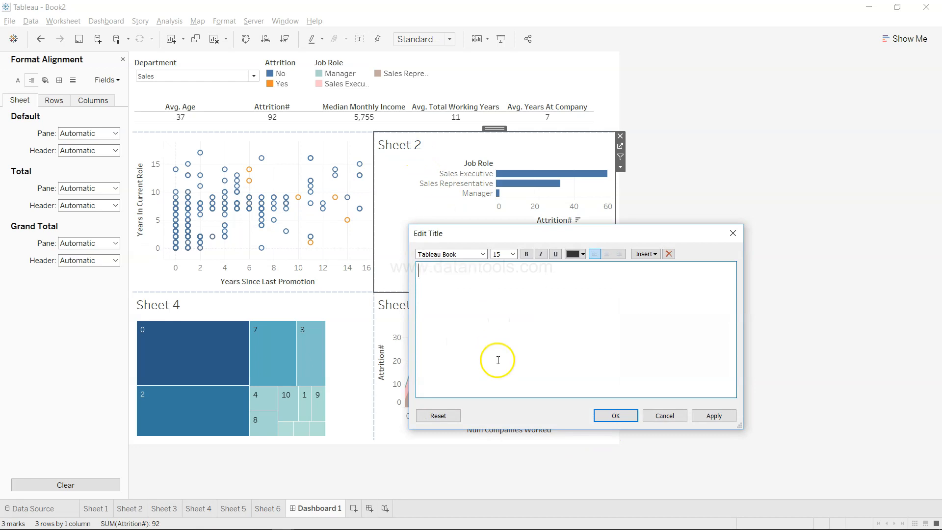
pyautogui.click(613, 417)
# Clear the title text of the Sheet 4 treemap on the dashboard.
pyautogui.doubleClick(157, 306)
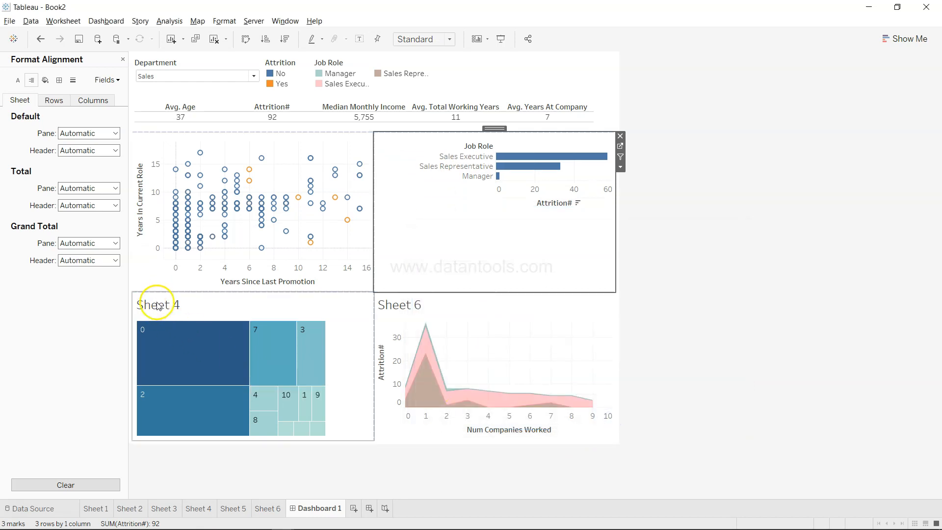
pyautogui.press('Delete')
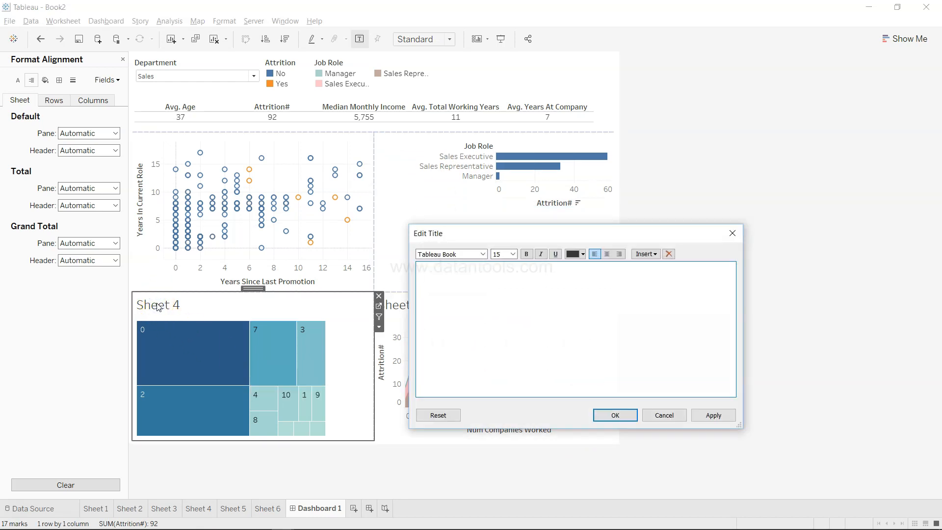
pyautogui.click(611, 415)
# Remove all title text from the Sheet 6 area chart so no sheet name is shown above it.
pyautogui.click(406, 328)
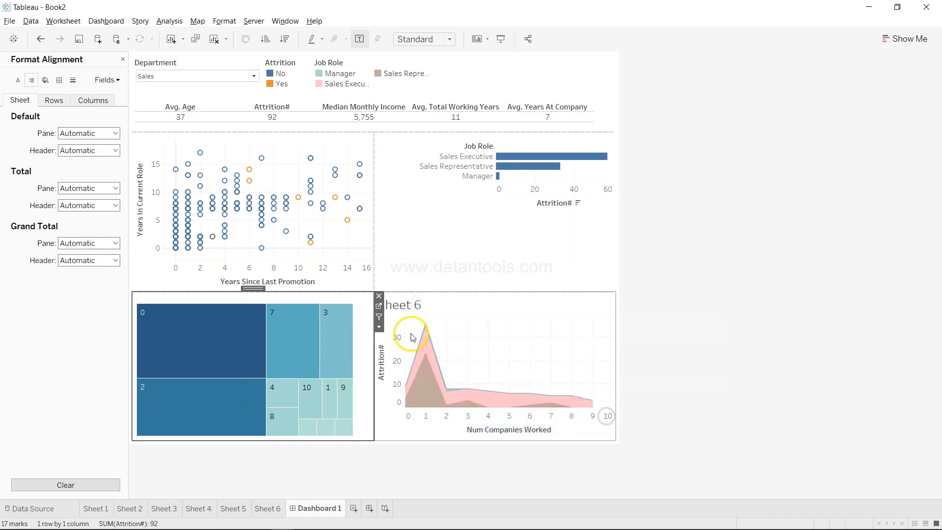
pyautogui.doubleClick(403, 313)
pyautogui.hotkey('ctrl', 'a')
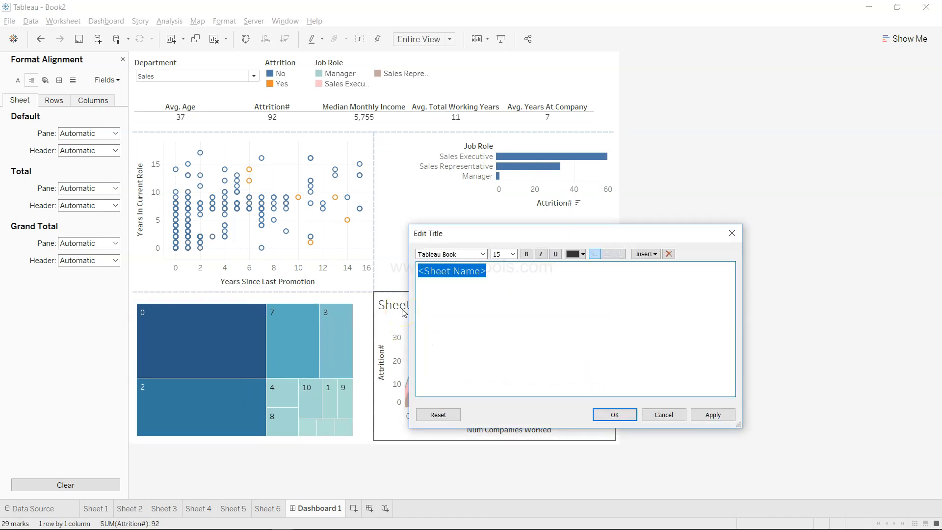
pyautogui.hotkey('ctrl', 'v')
pyautogui.hotkey('ctrl', 'a')
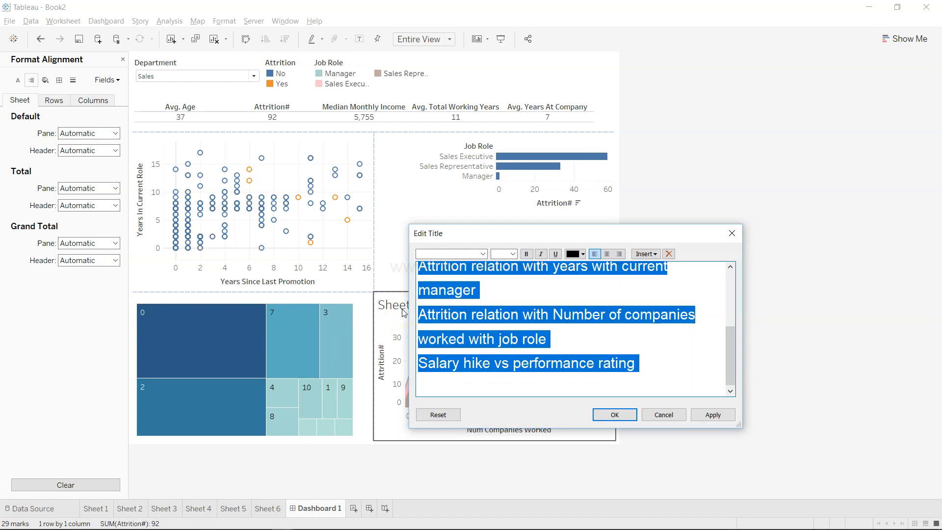
pyautogui.press('Delete')
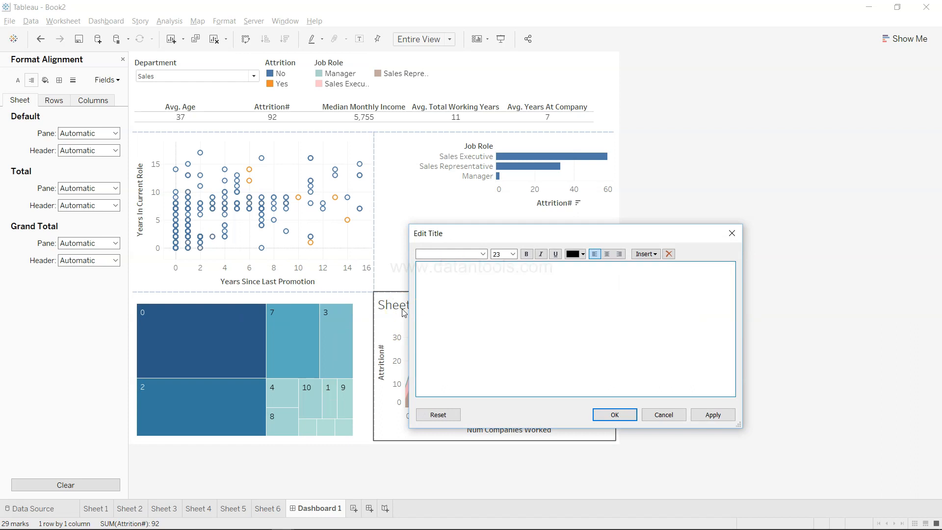
pyautogui.click(614, 414)
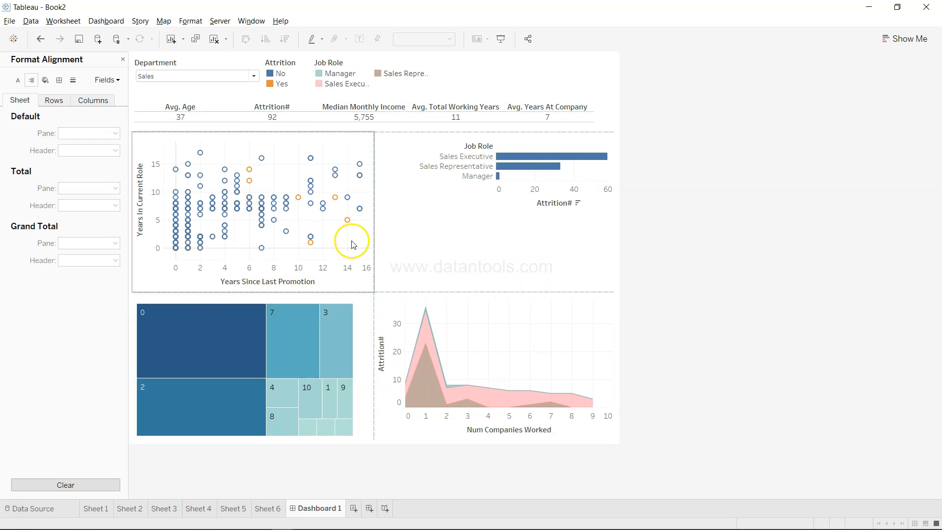
pyautogui.moveTo(200, 120)
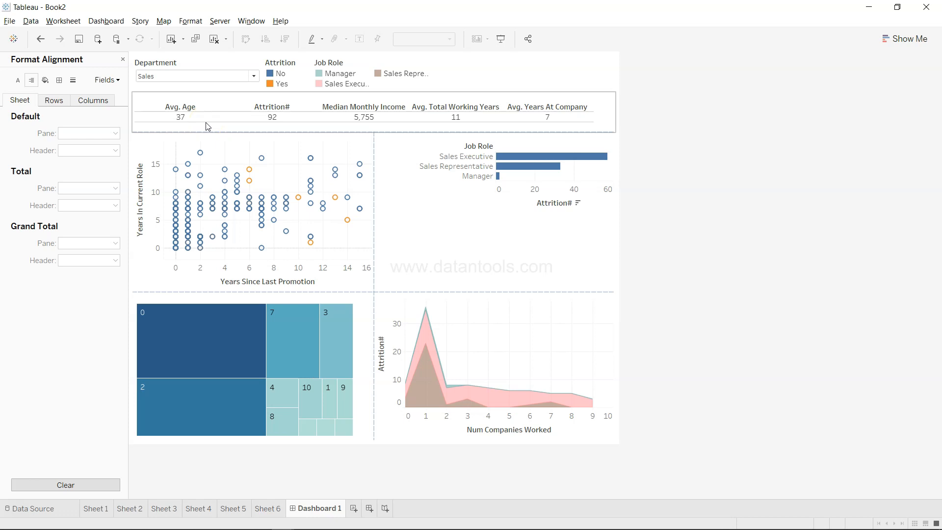
pyautogui.moveTo(261, 120)
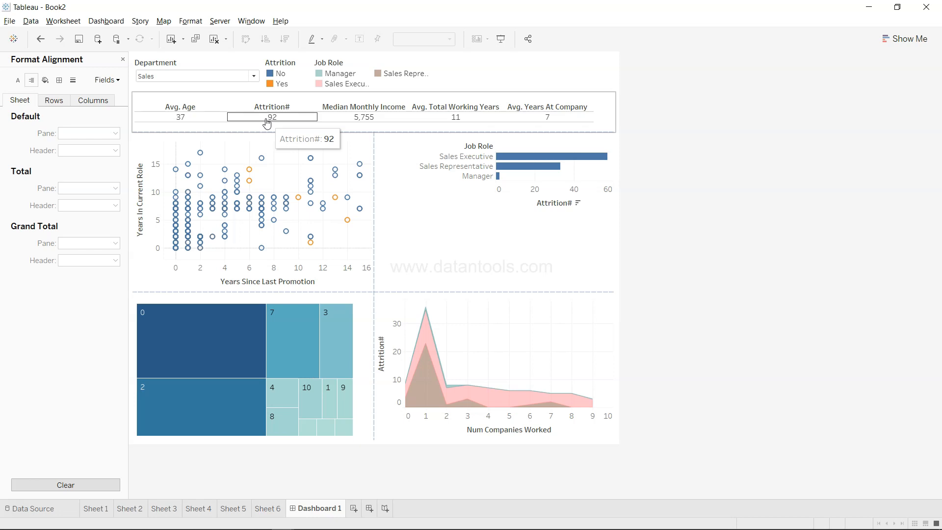
pyautogui.click(254, 77)
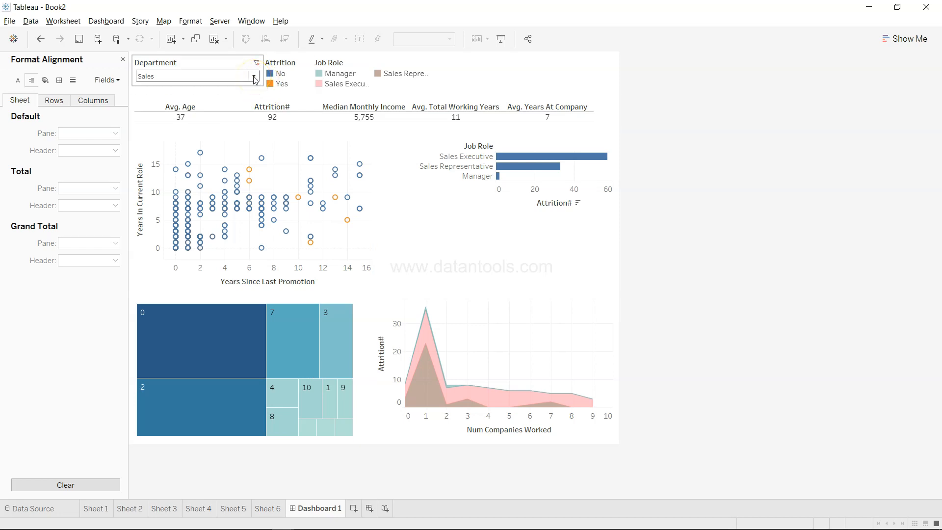
pyautogui.click(297, 123)
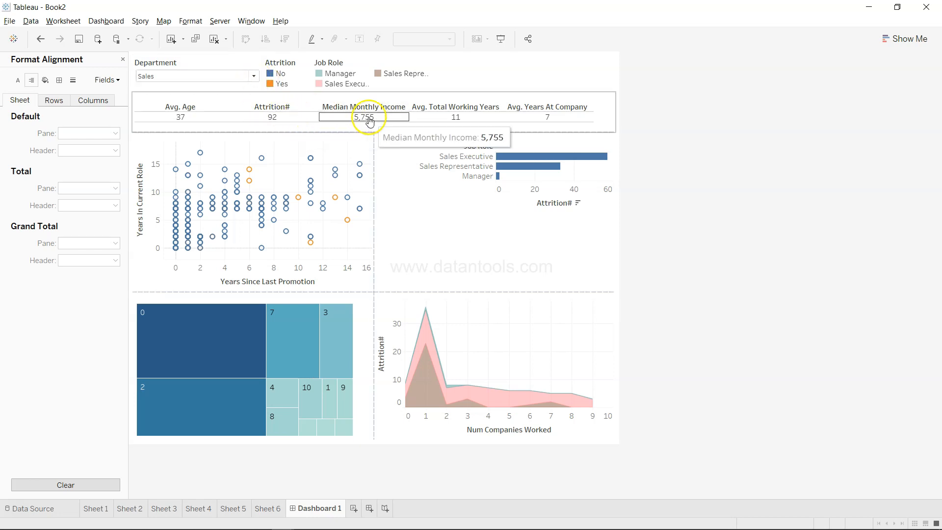